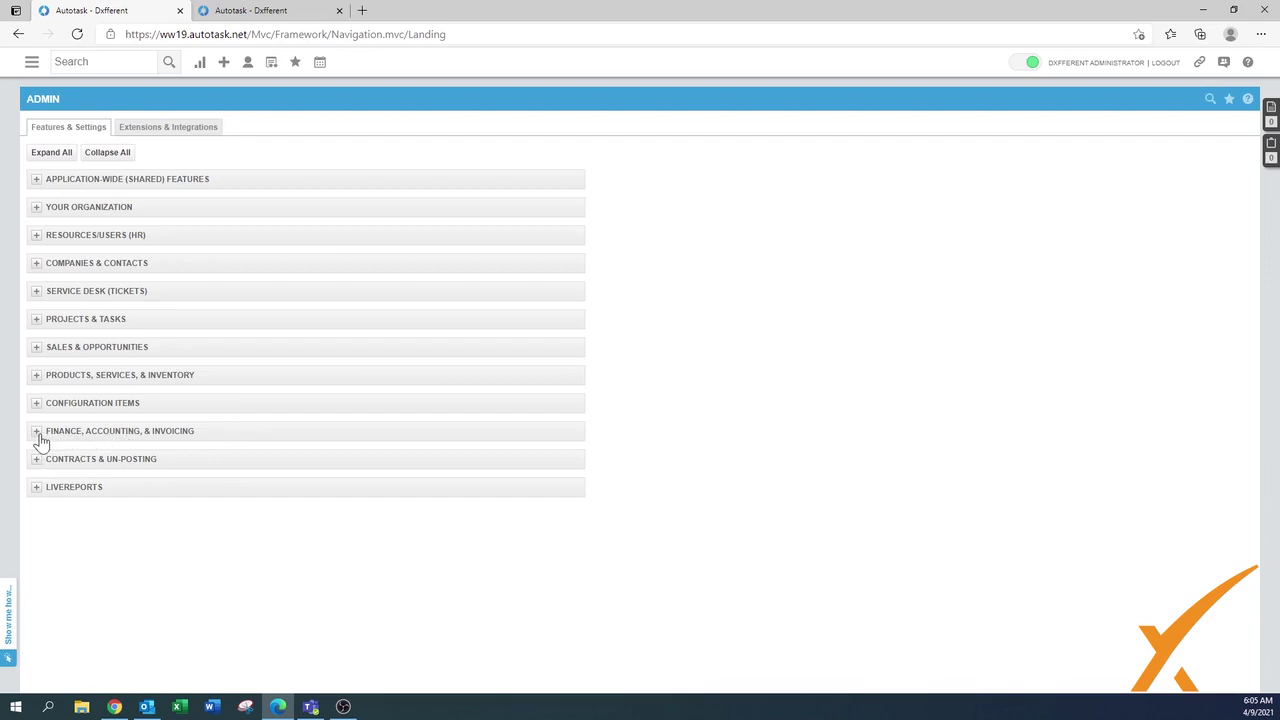
- Open the invoice templates list from the Finance, Accounting, & Invoicing admin settings
left_click(36, 433)
scroll(40, 441, "down", 2)
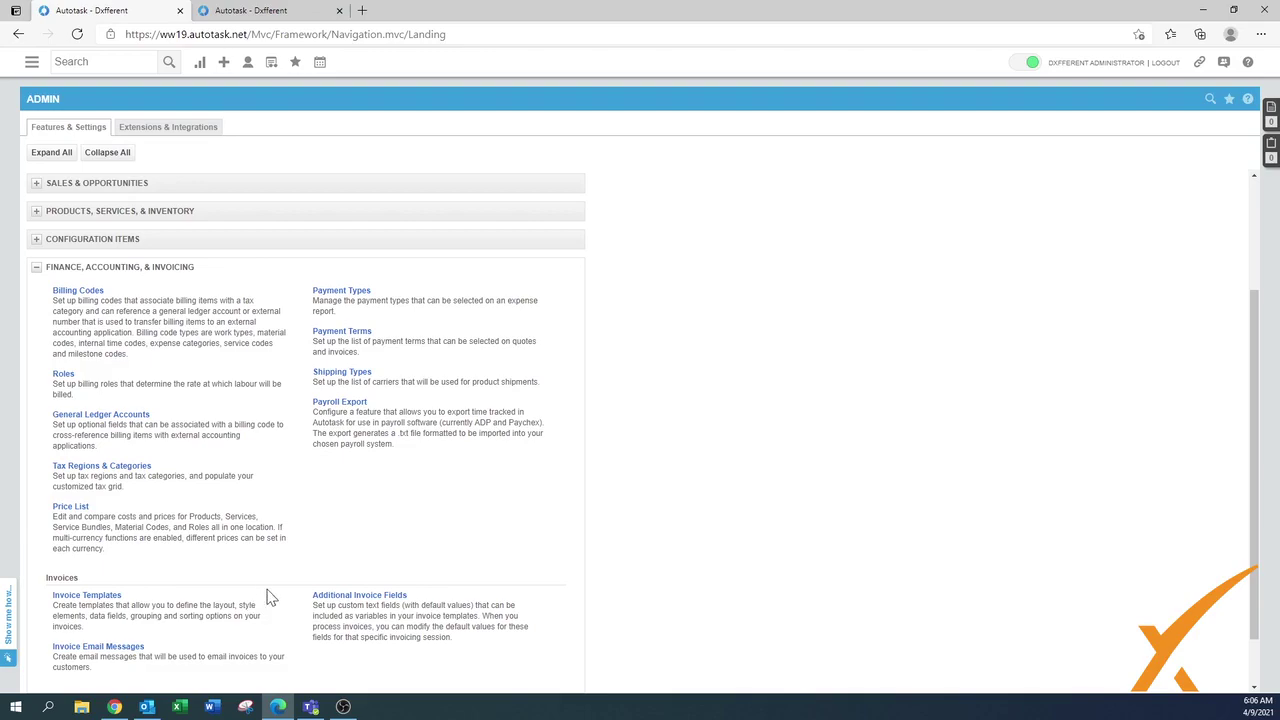
left_click(88, 596)
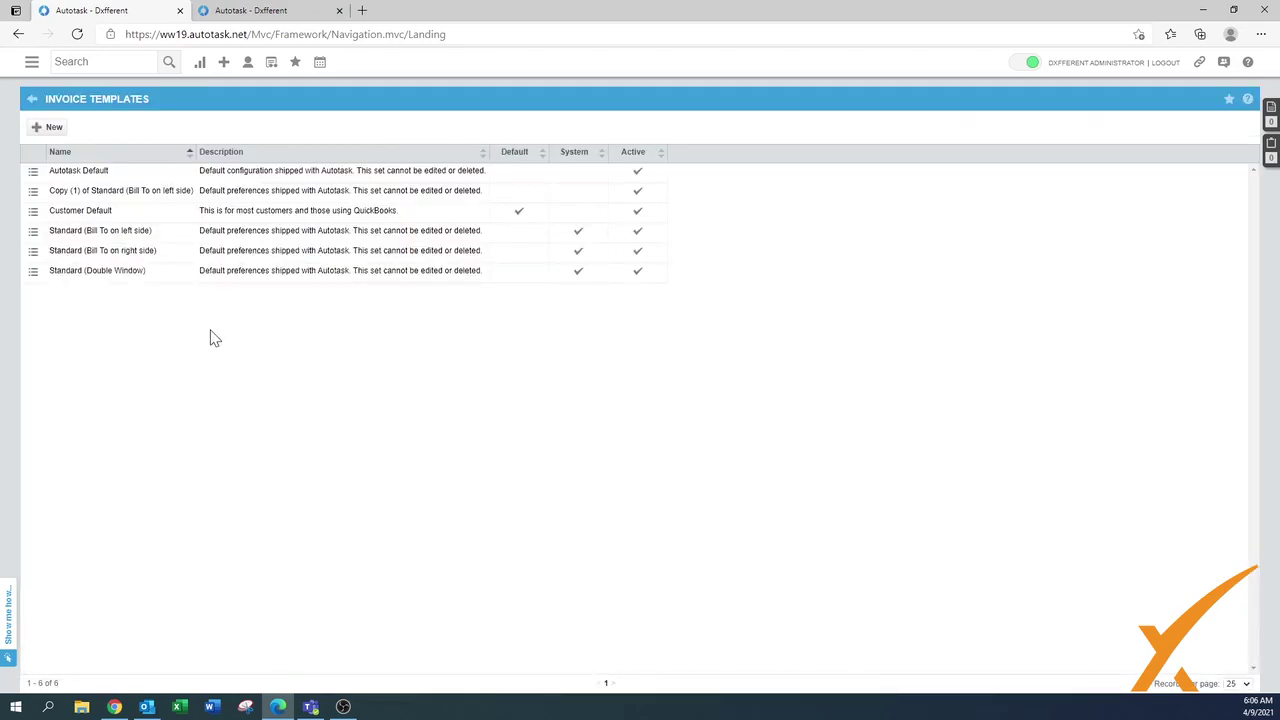
- Delete the invoice template "Copy (1) of Standard (Bill To on left side)" and confirm the deletion
left_click(33, 190)
left_click(194, 230)
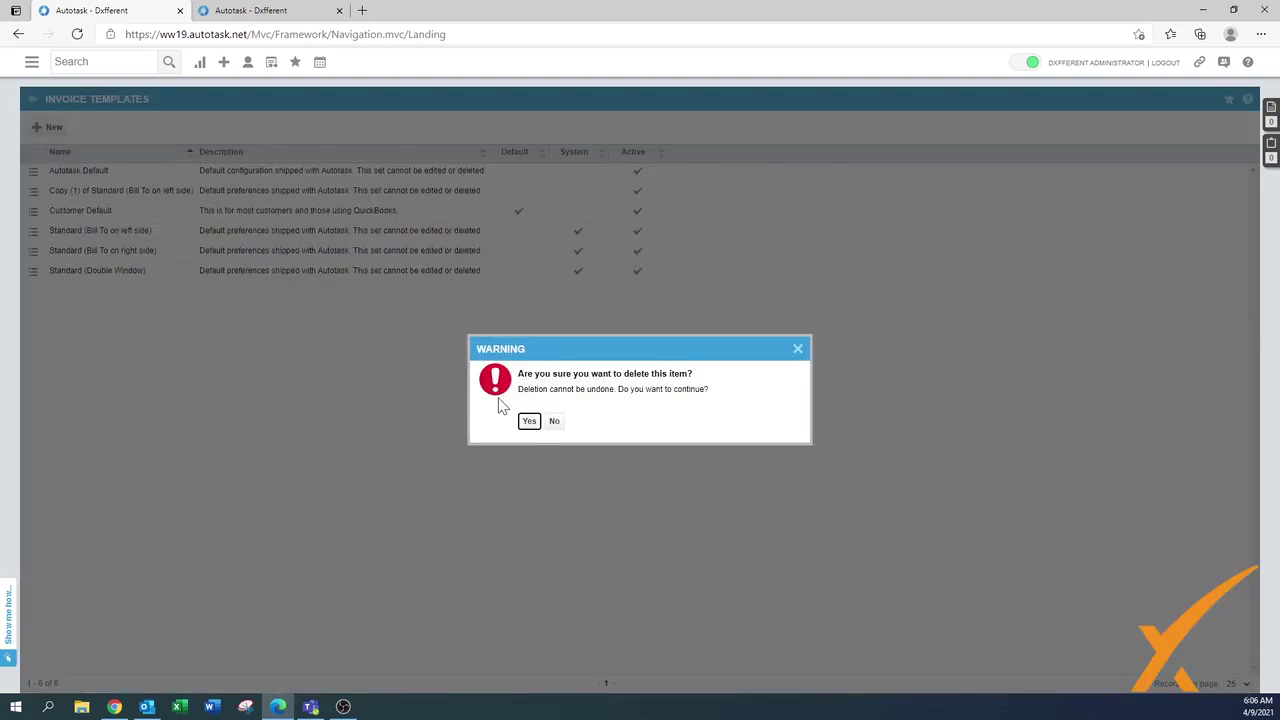
left_click(527, 421)
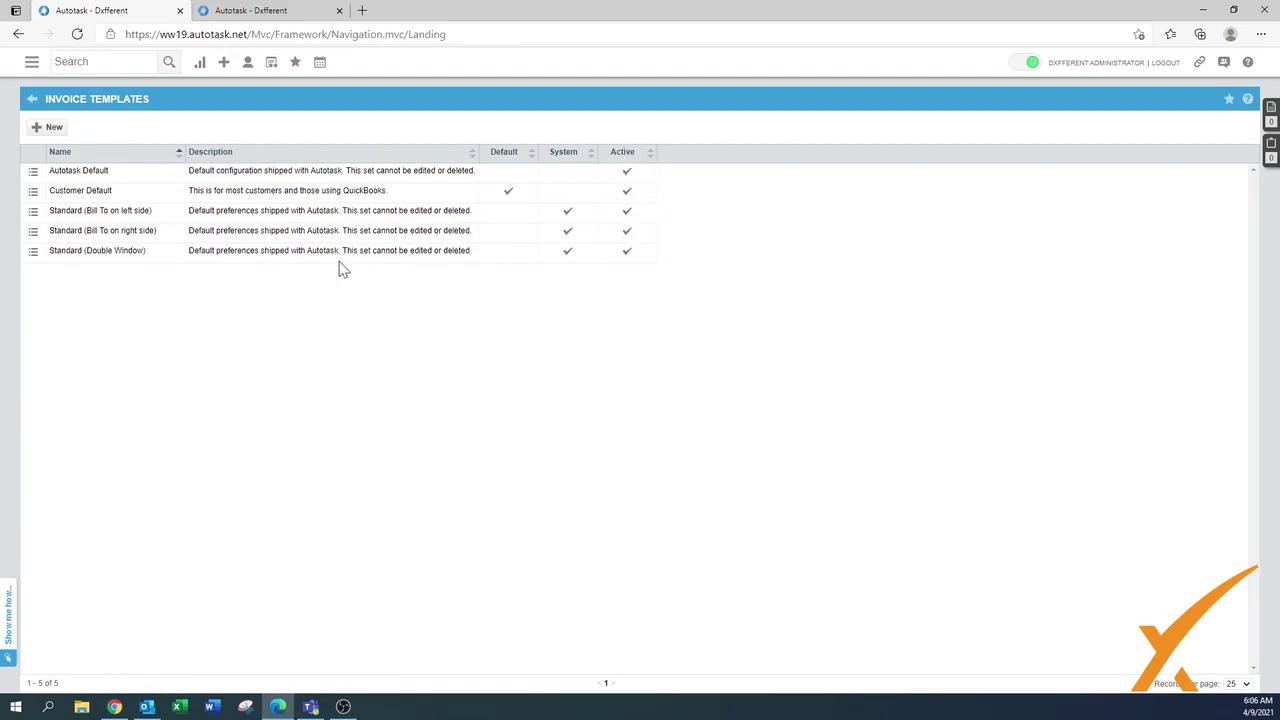
- Examine which invoice templates can be selected when processing the selected invoices in the other Autotask browser tab
left_click(255, 14)
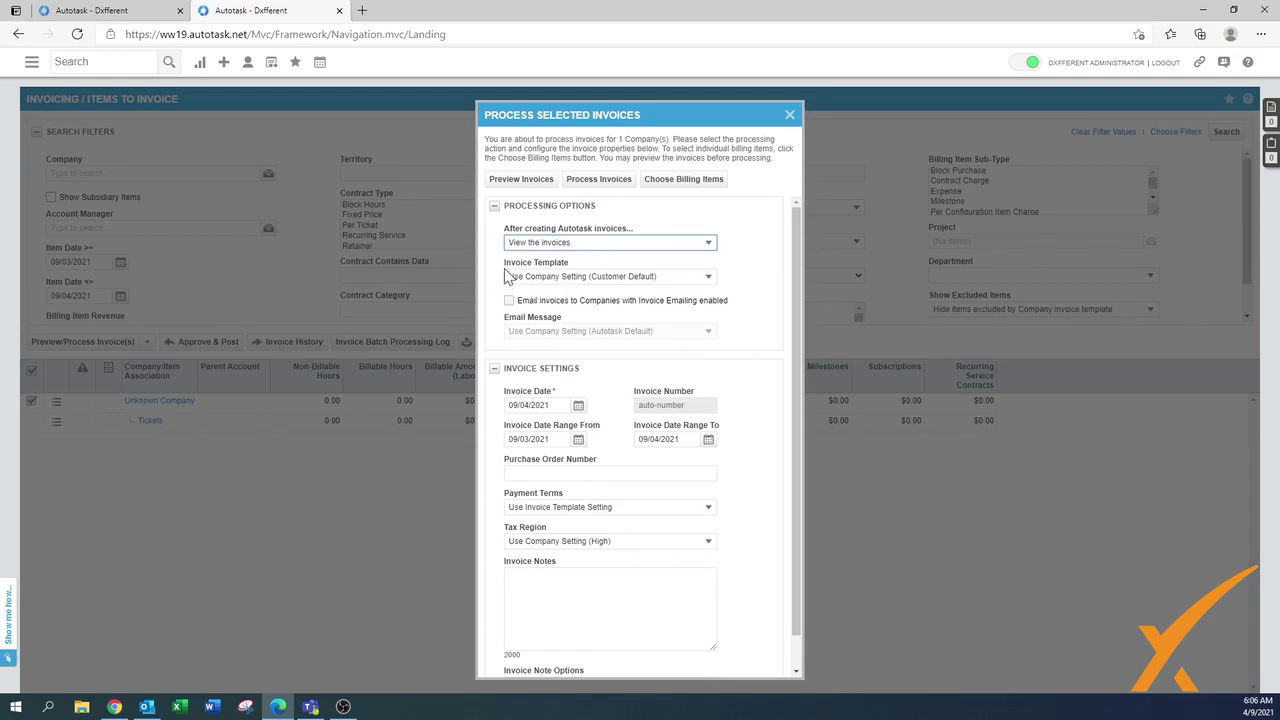
left_click(562, 280)
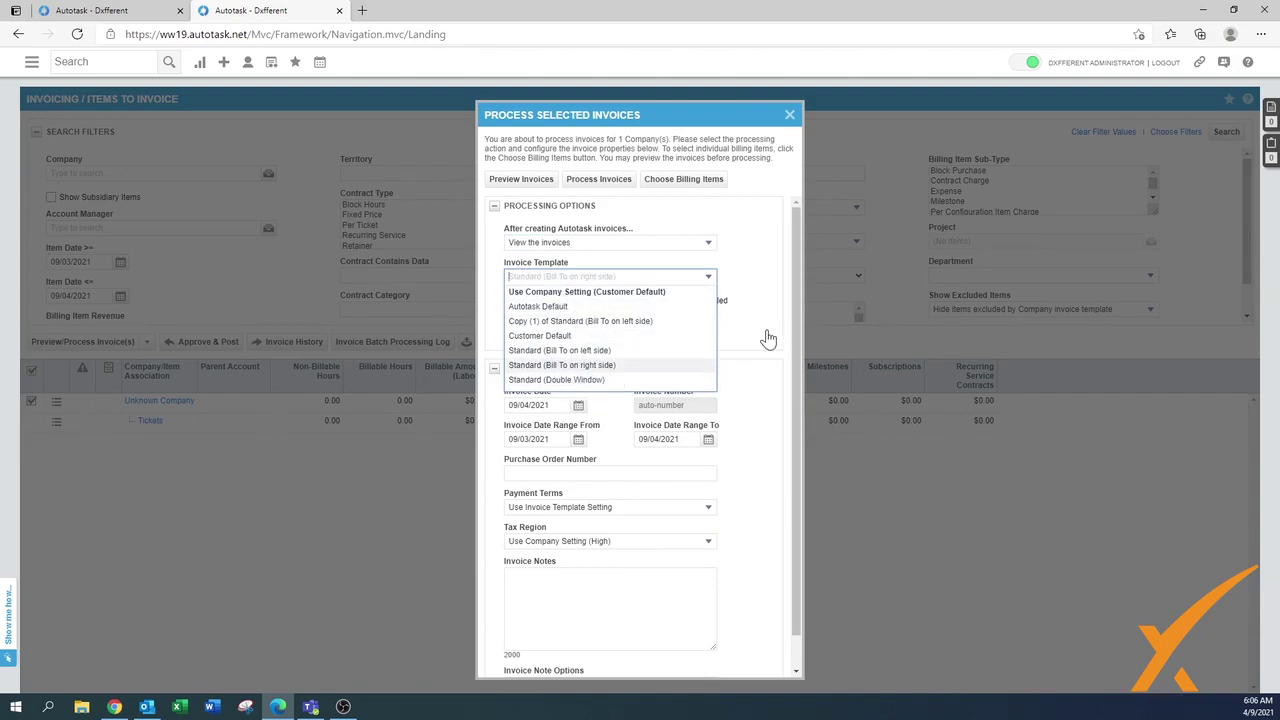
left_click(752, 265)
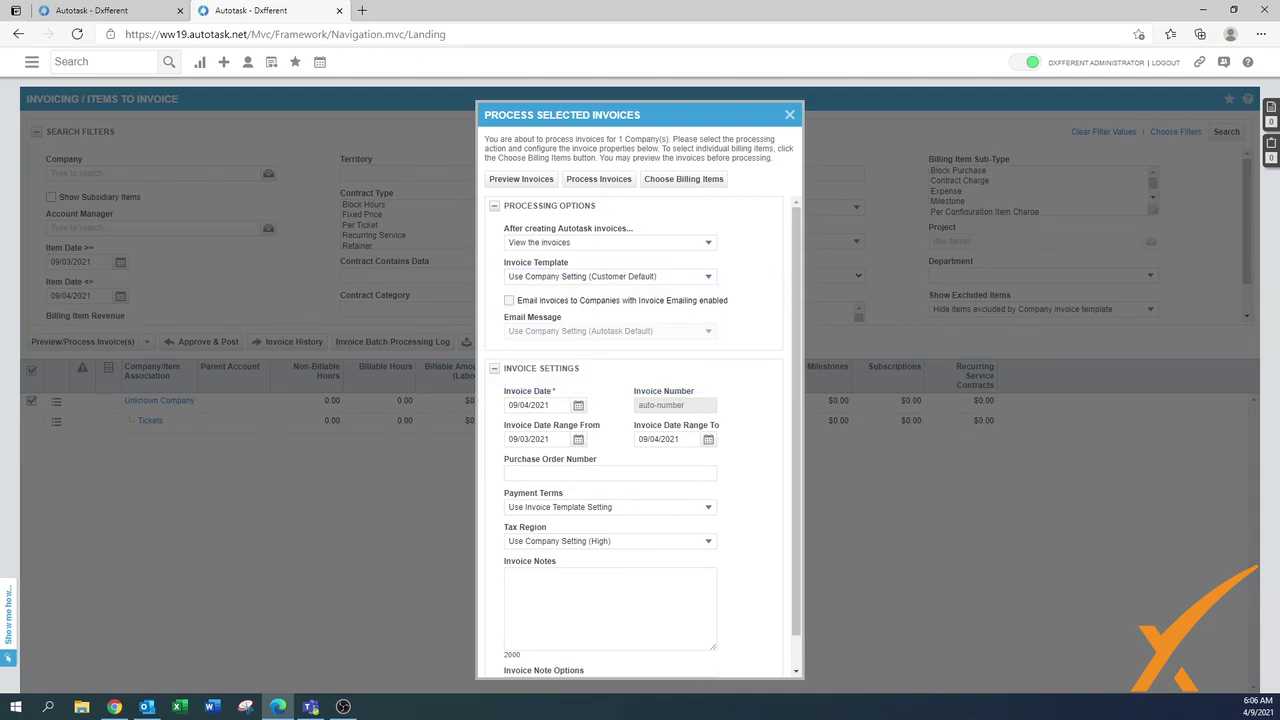
- In the invoice templates list, inactivate Standard (Double Window), Standard (Bill To on right side), Standard (Bill To on left side) and Autotask Default
left_click(150, 14)
left_click(34, 256)
left_click(178, 279)
left_click(33, 250)
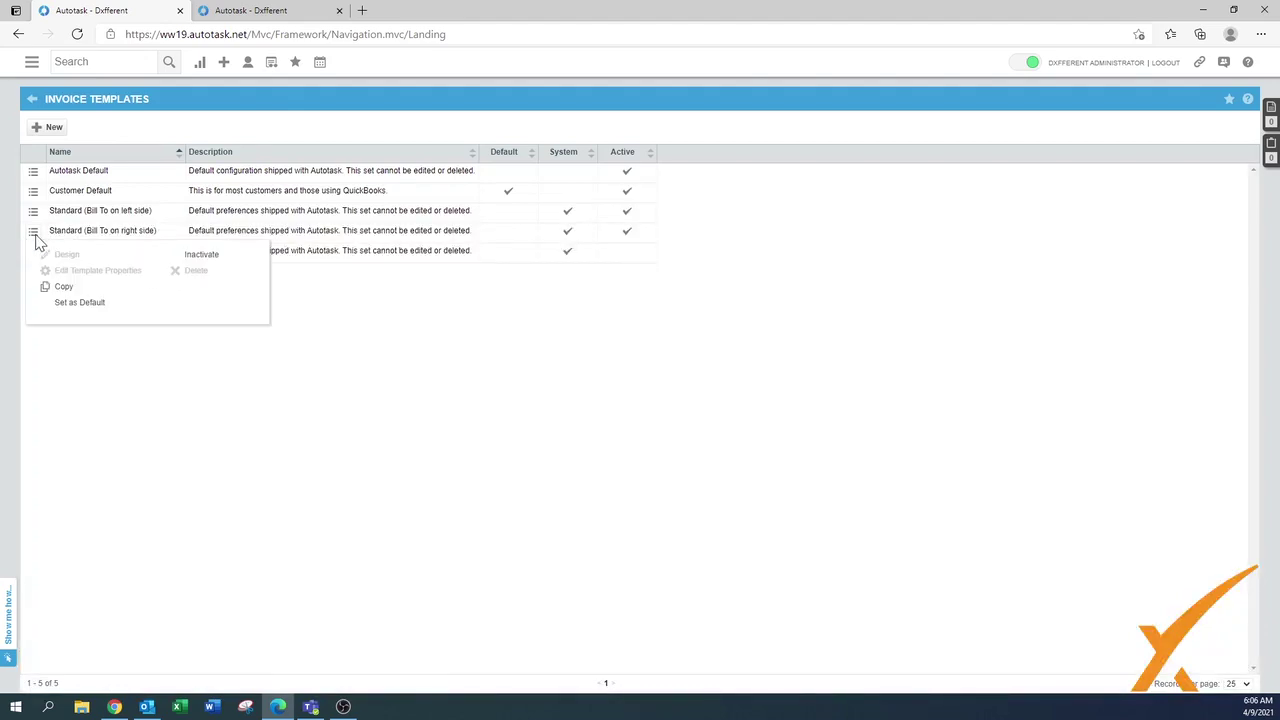
left_click(205, 266)
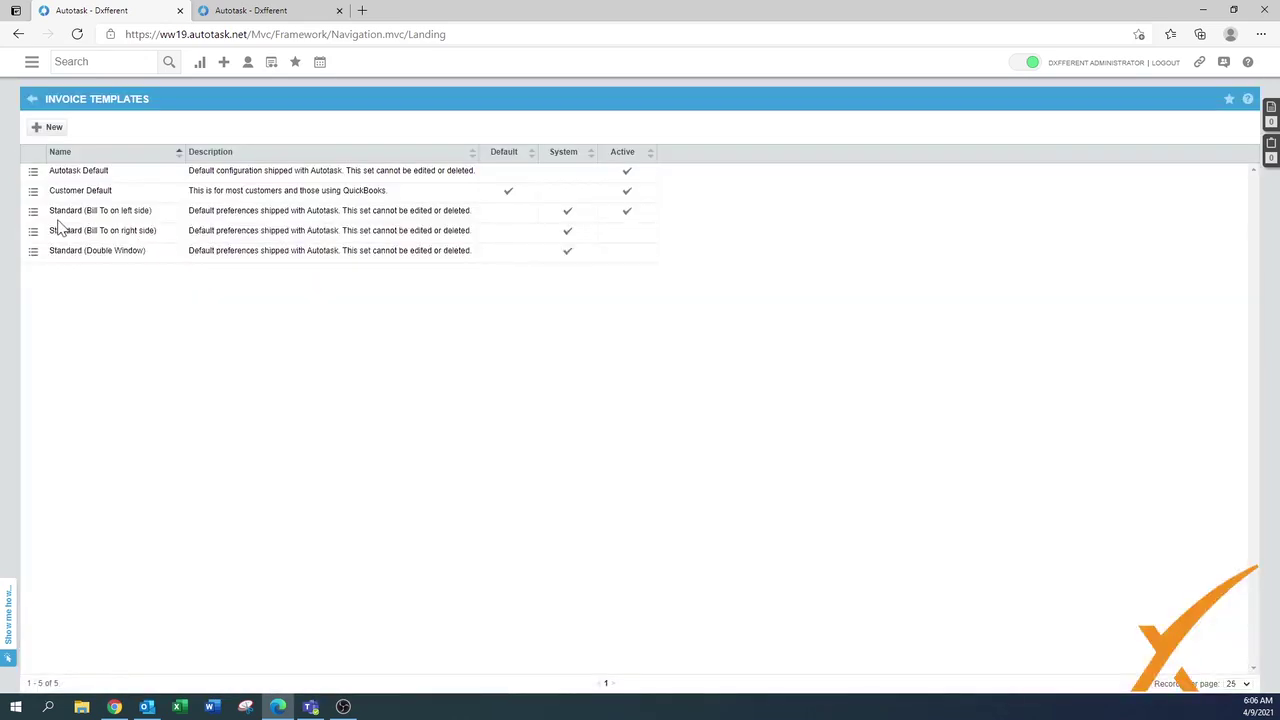
left_click(34, 211)
left_click(202, 233)
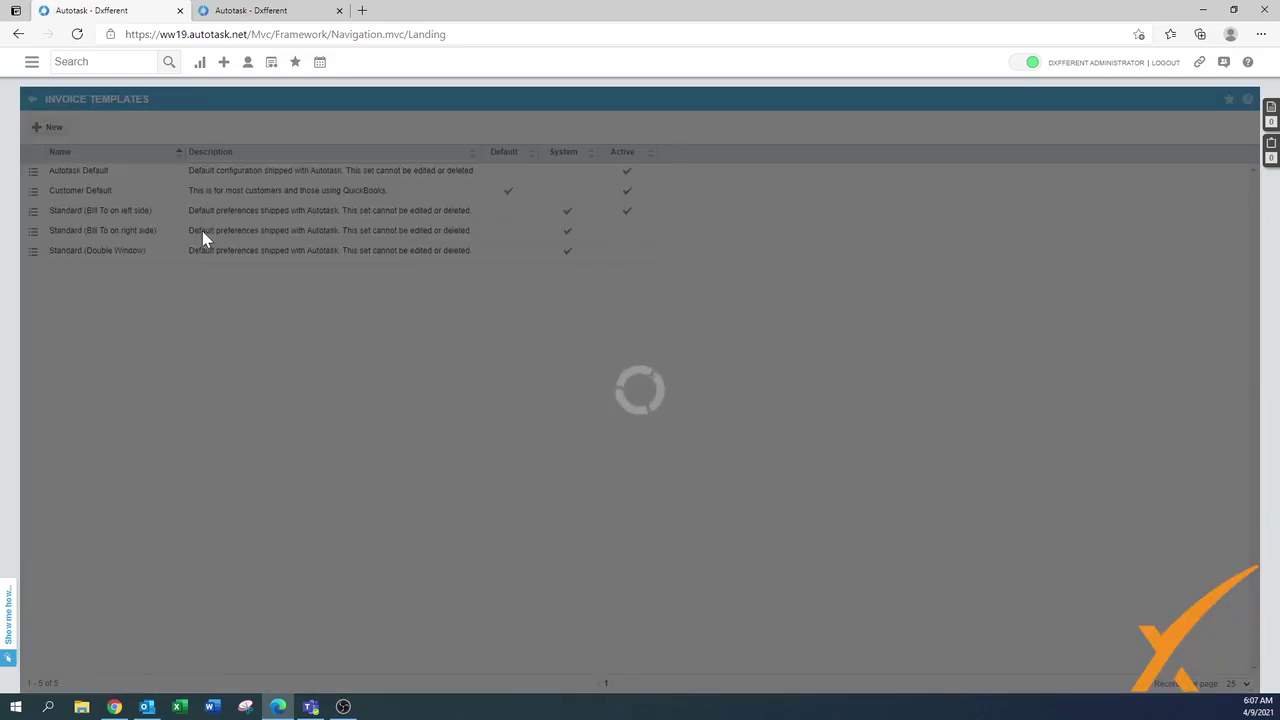
left_click(33, 171)
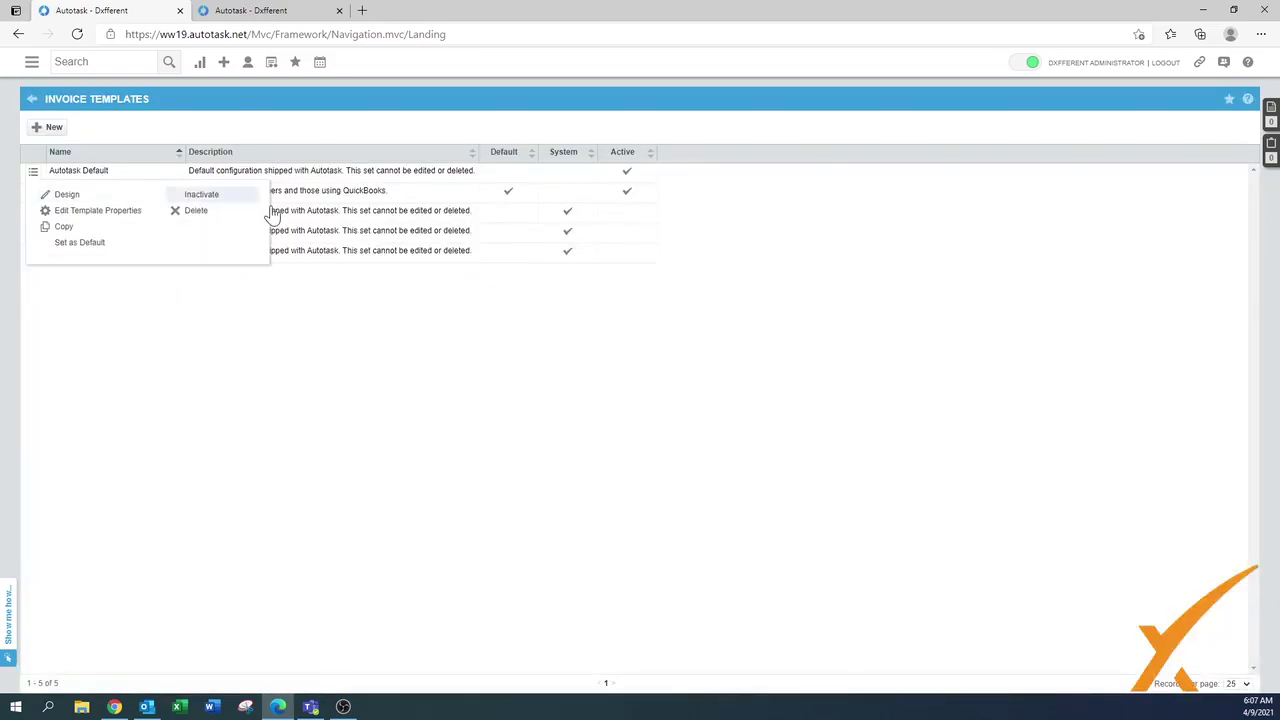
left_click(229, 200)
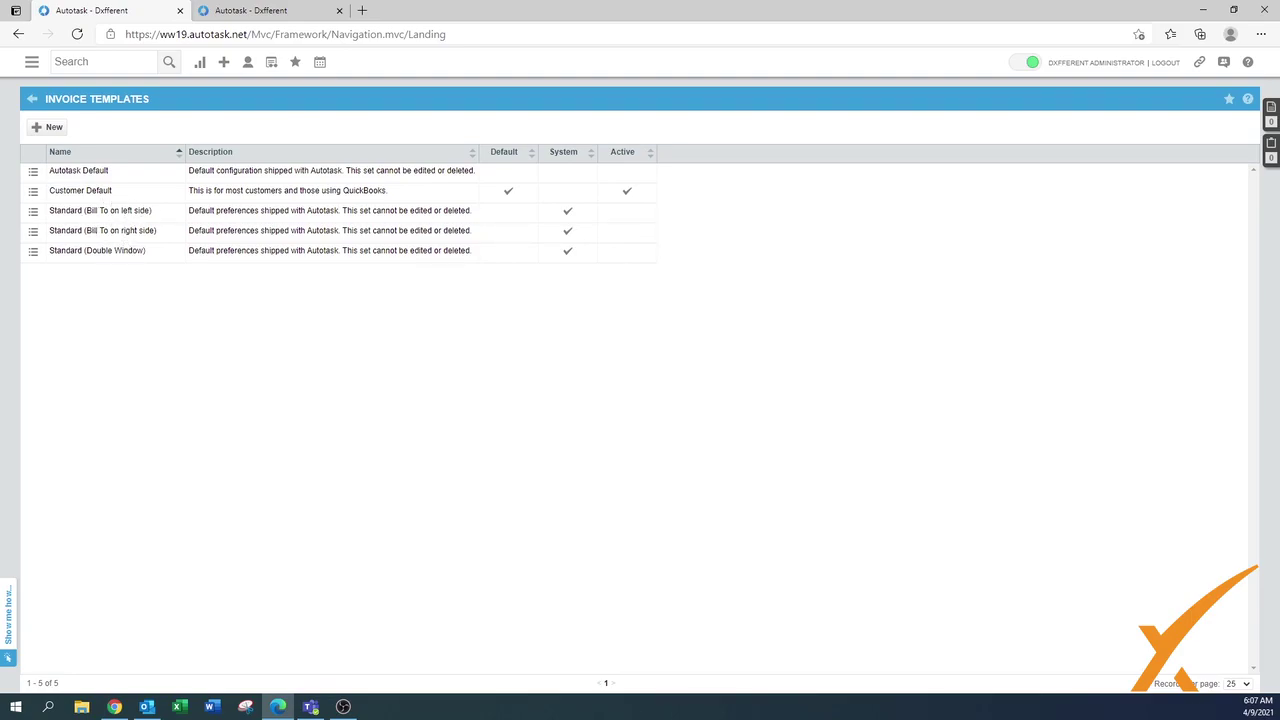
- Copy the Standard (Bill To on left side) invoice template and move its properties window toward the middle of the screen
left_click(33, 211)
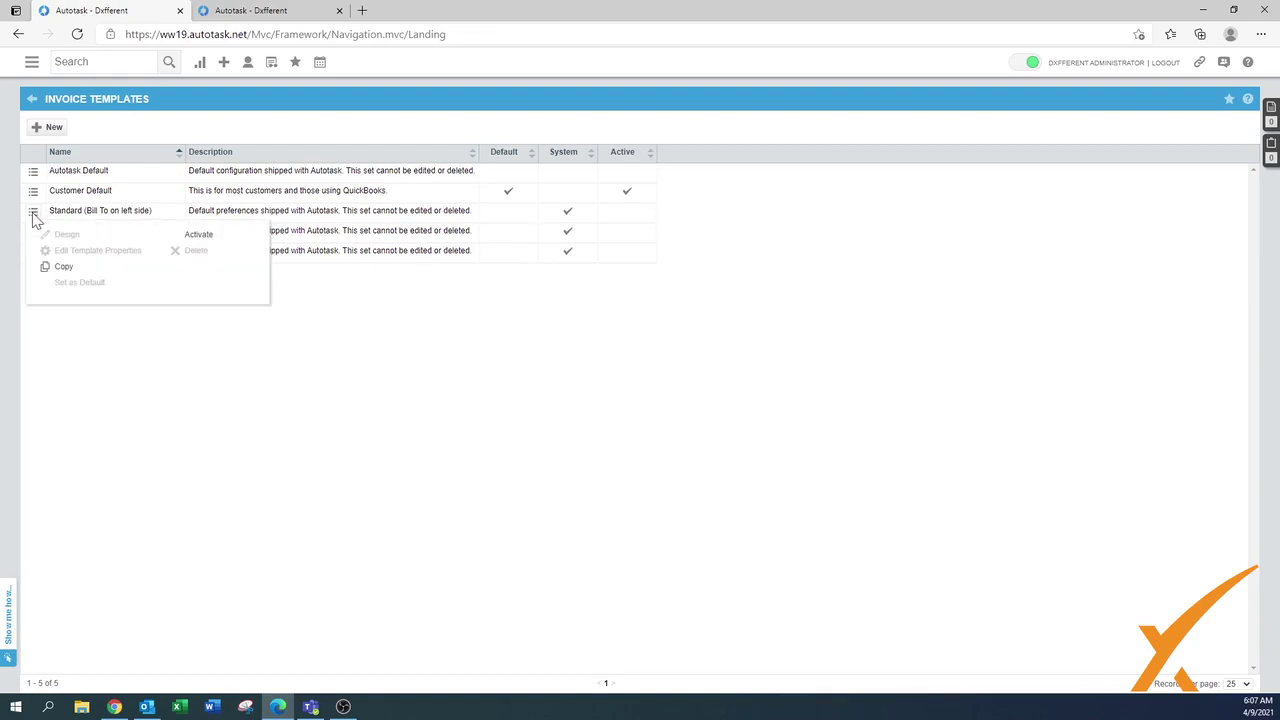
left_click(52, 268)
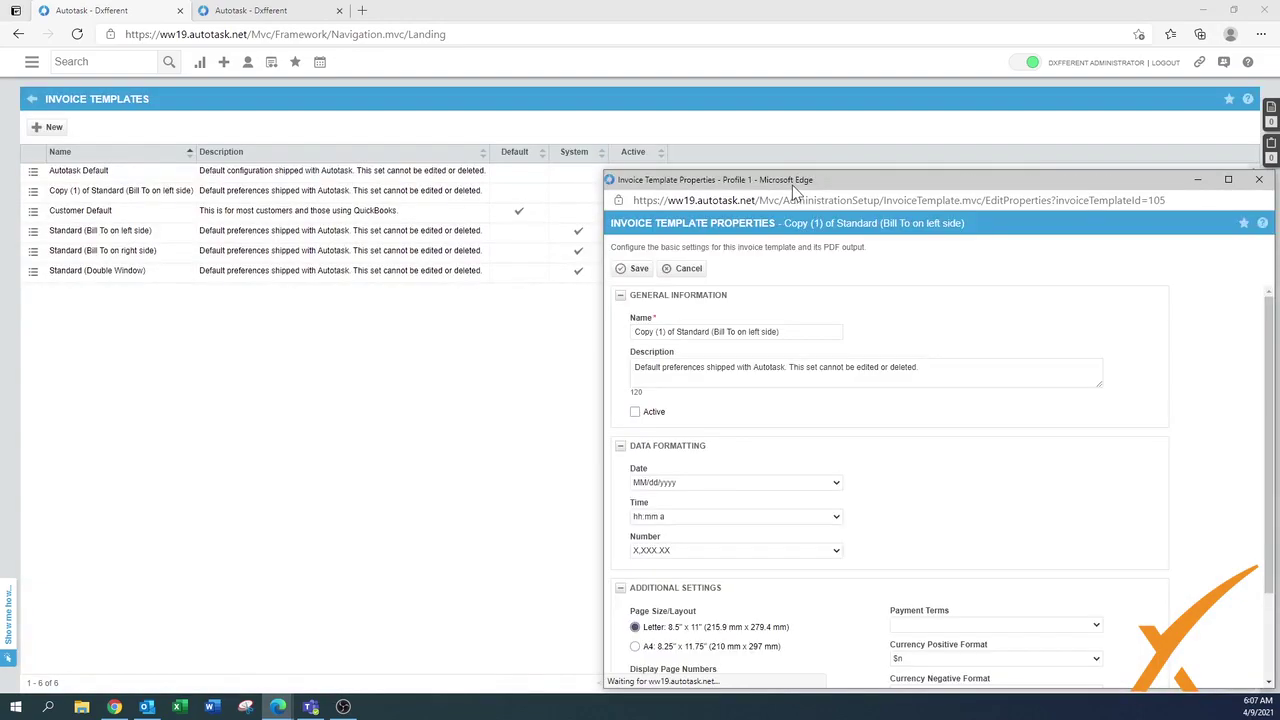
left_click_drag(790, 182, 632, 108)
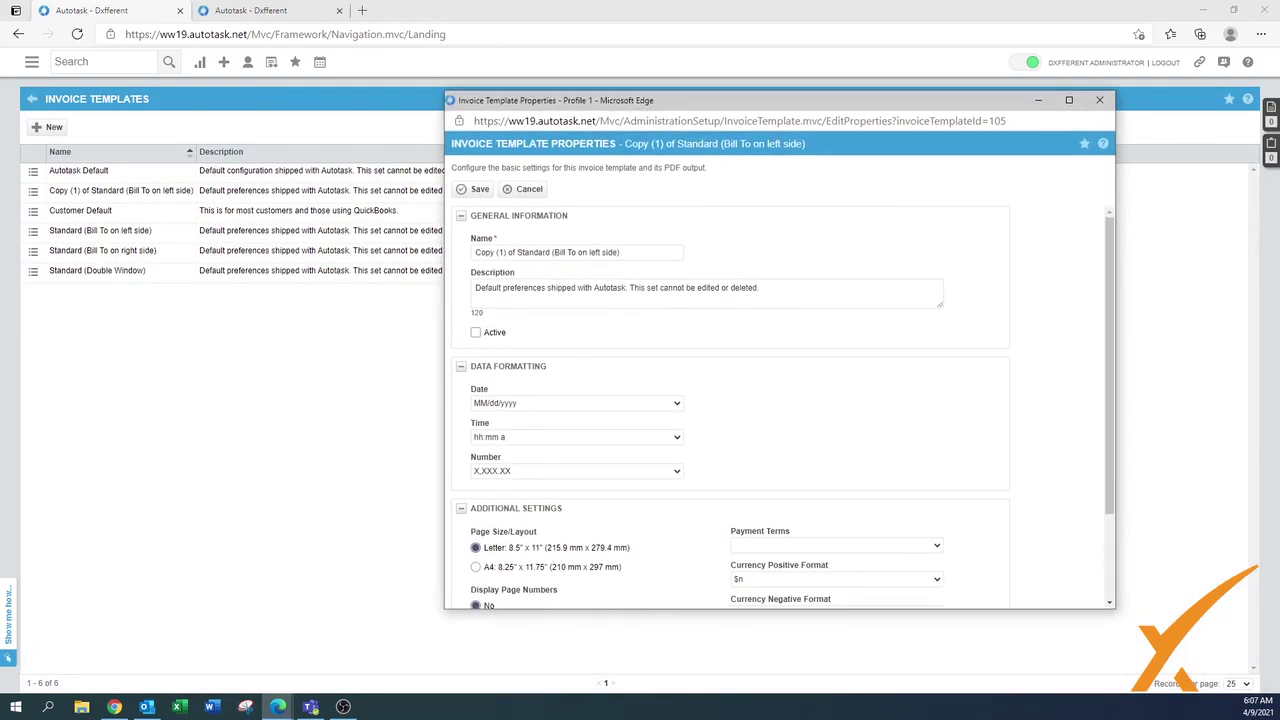
- Rename the copied invoice template as "_Dxfferent - Standard Invoice"
left_click(620, 252)
left_click_drag(620, 252, 474, 252)
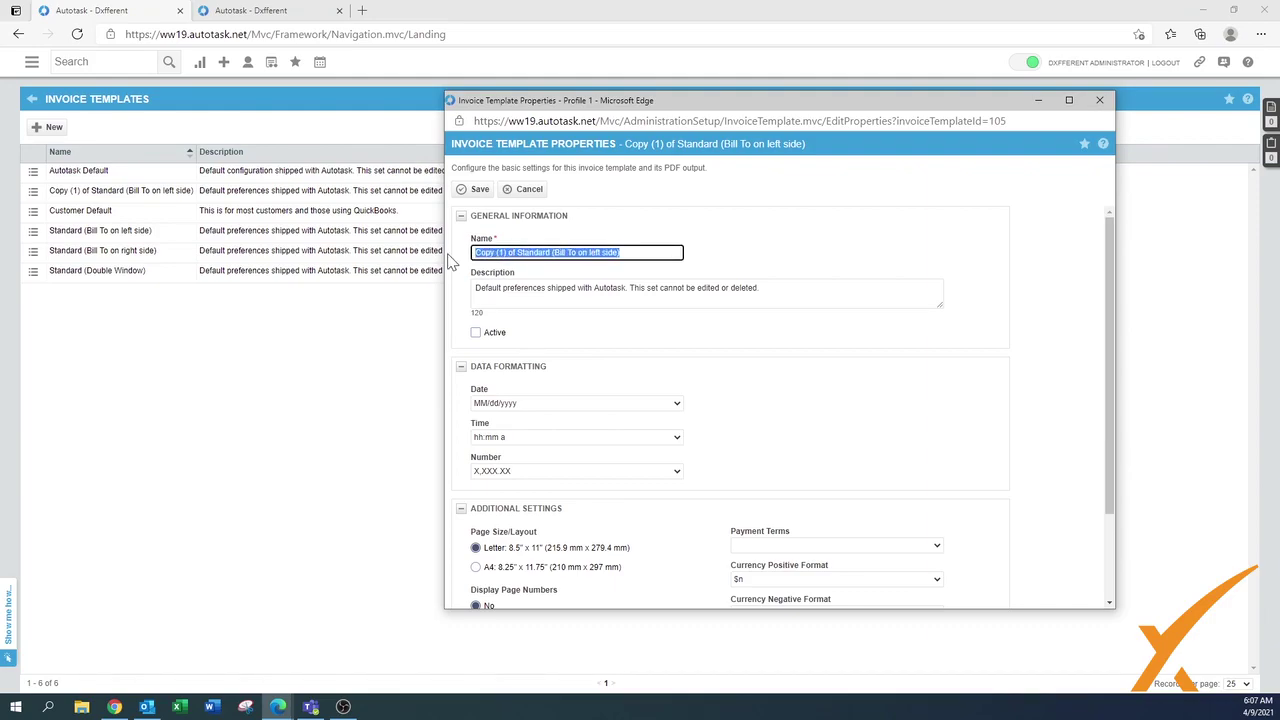
key("BackSpace")
type("_")
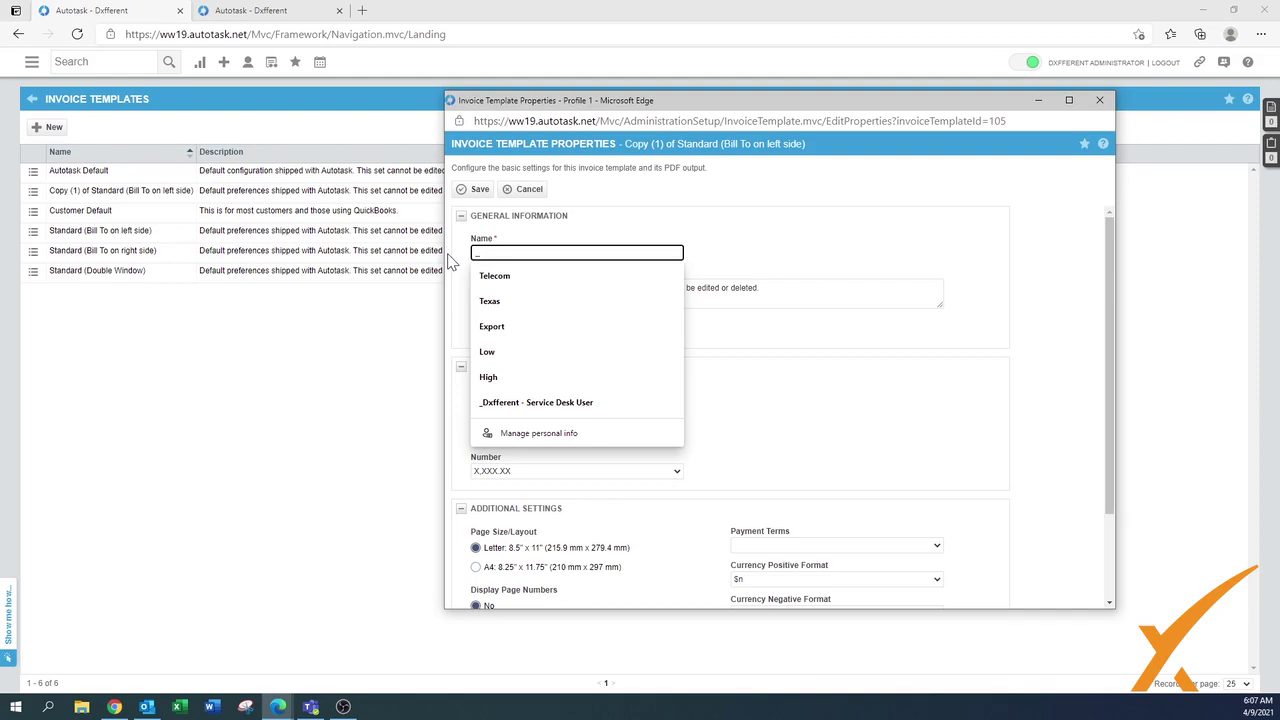
type("Dxfferent -")
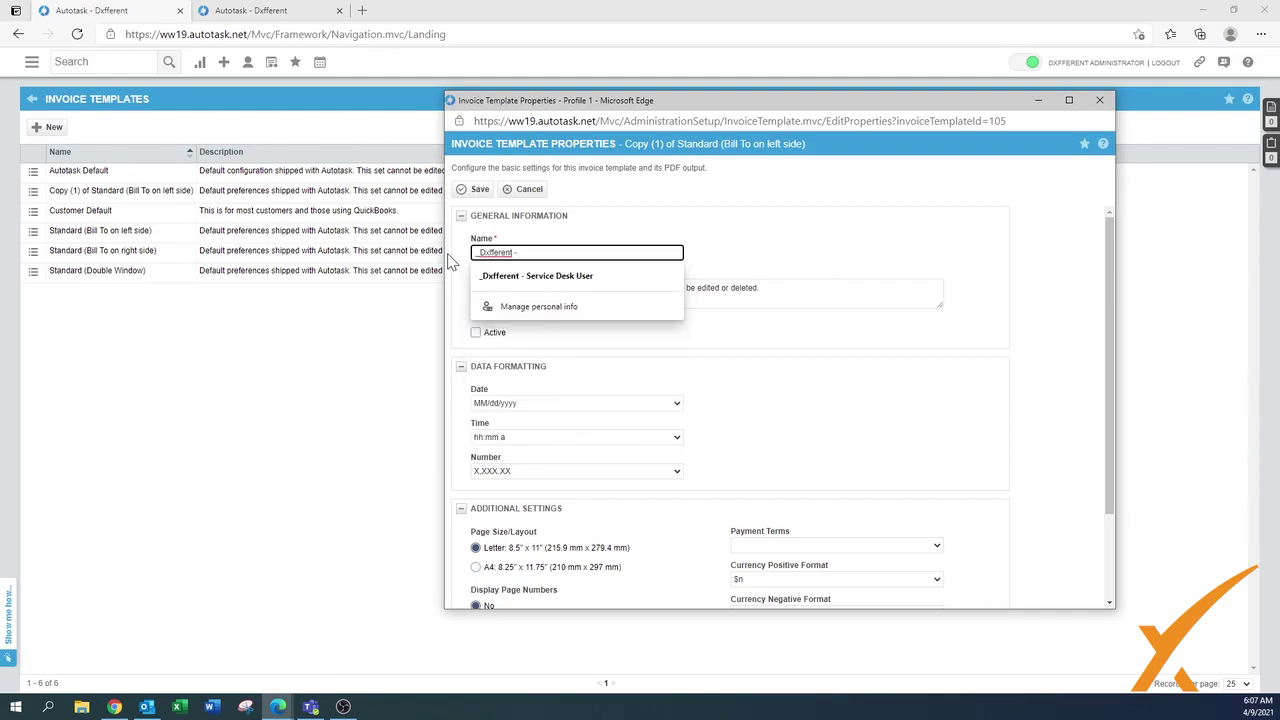
type(" Defau")
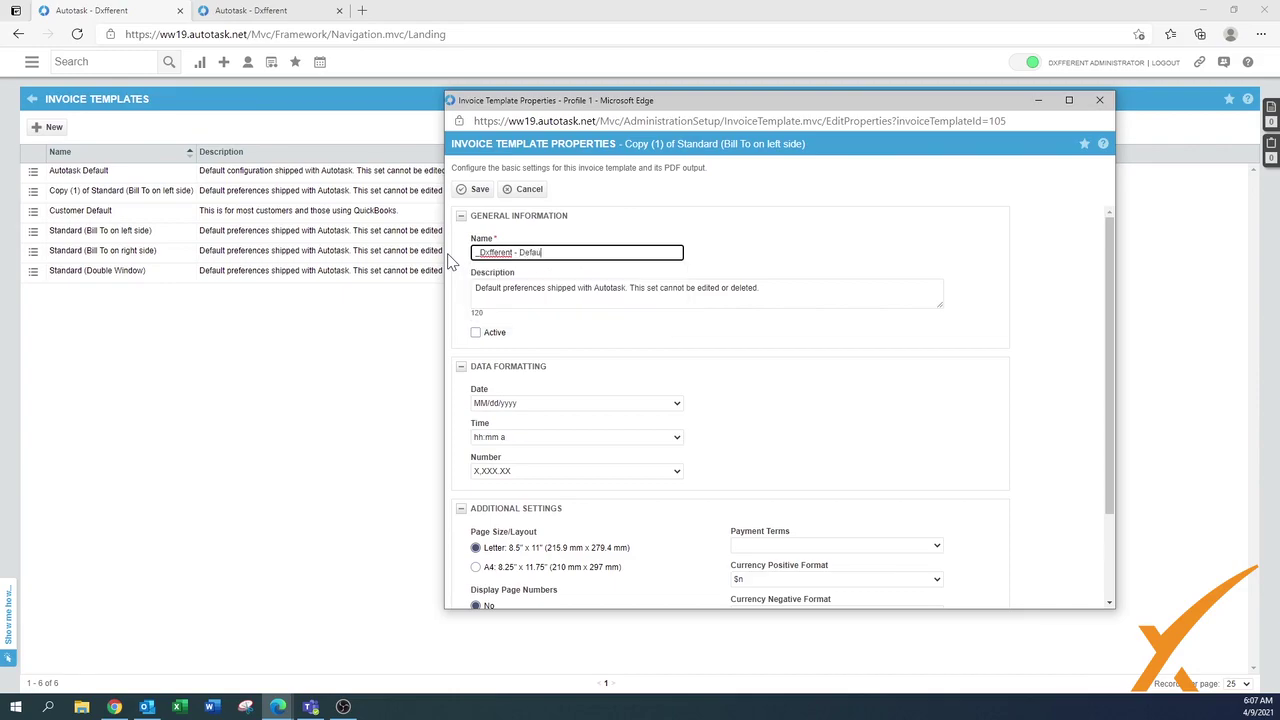
key("BackSpace")
key("BackSpace")
key("BackSpace")
key("BackSpace")
key("BackSpace")
type("S")
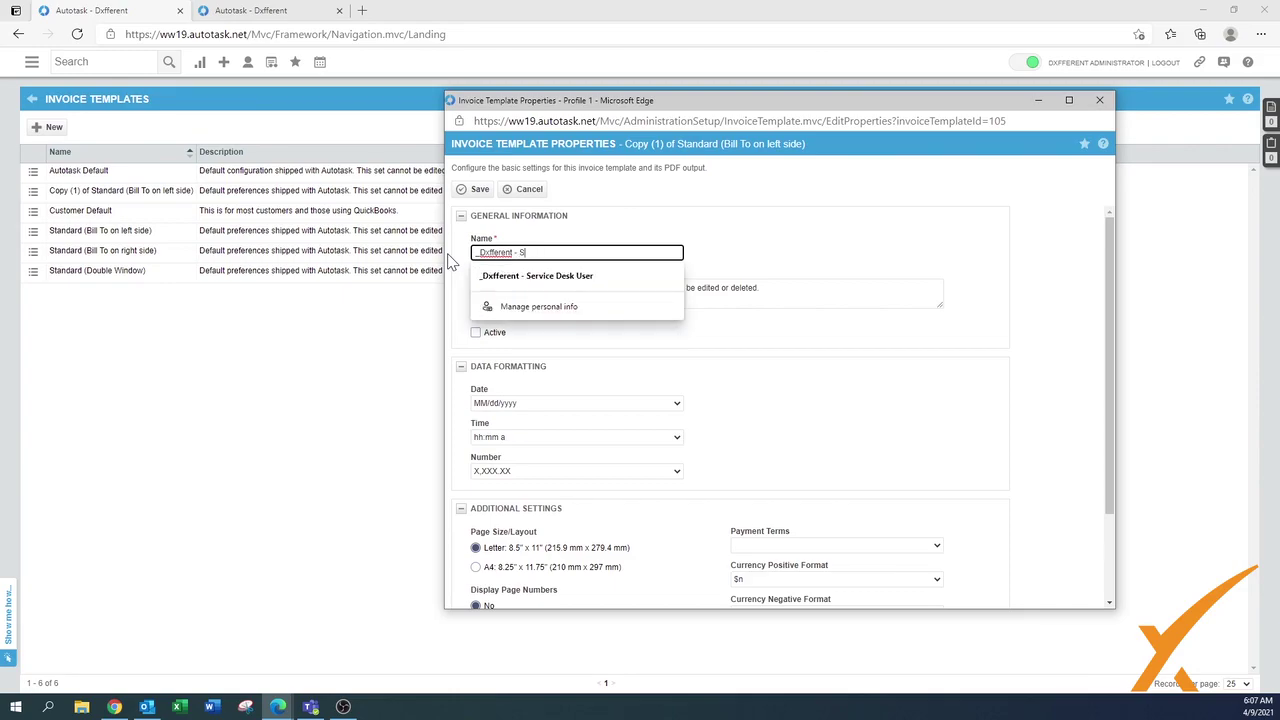
type("tandard Invoice")
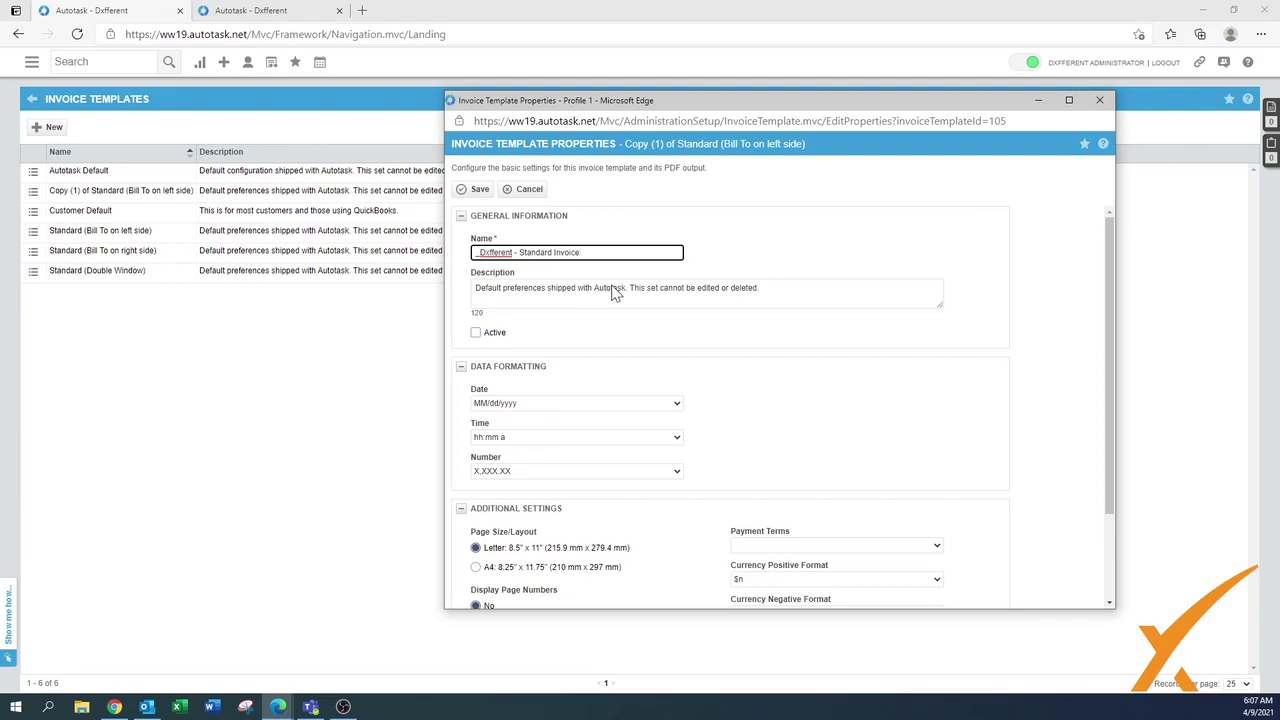
- Clear the copied template's description and make the template active
left_click_drag(760, 288, 475, 288)
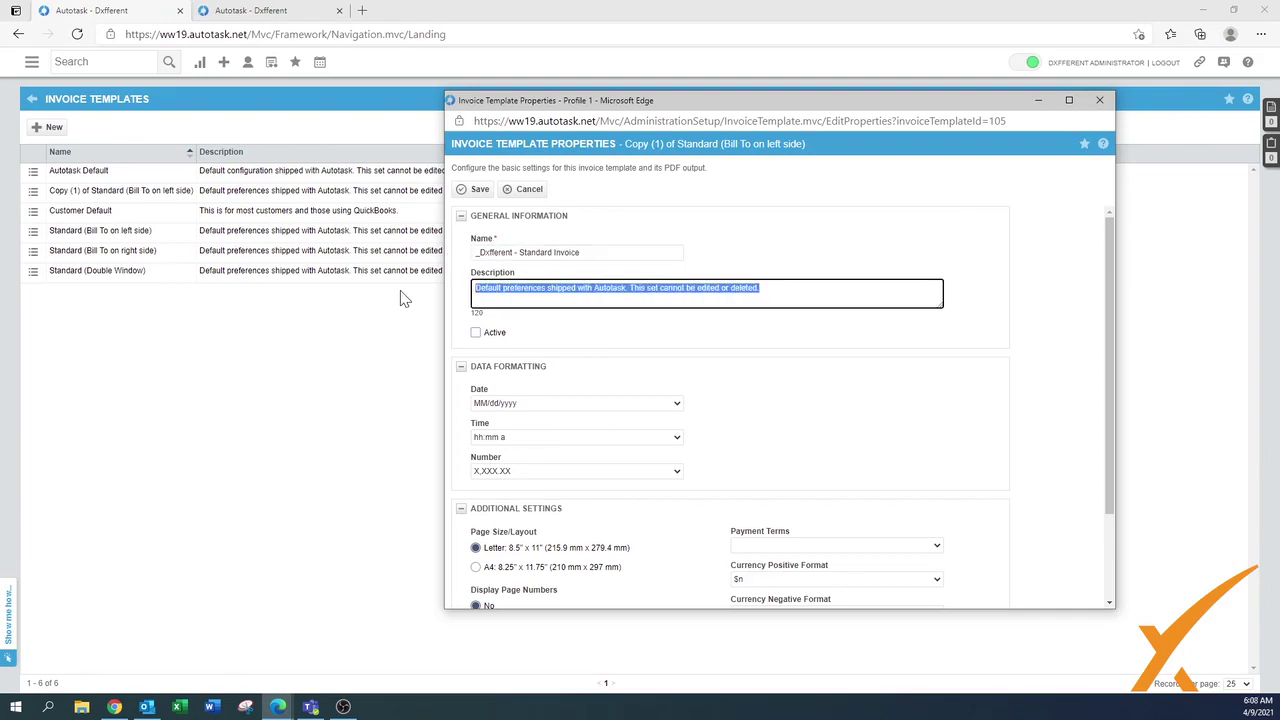
key("BackSpace")
left_click(476, 333)
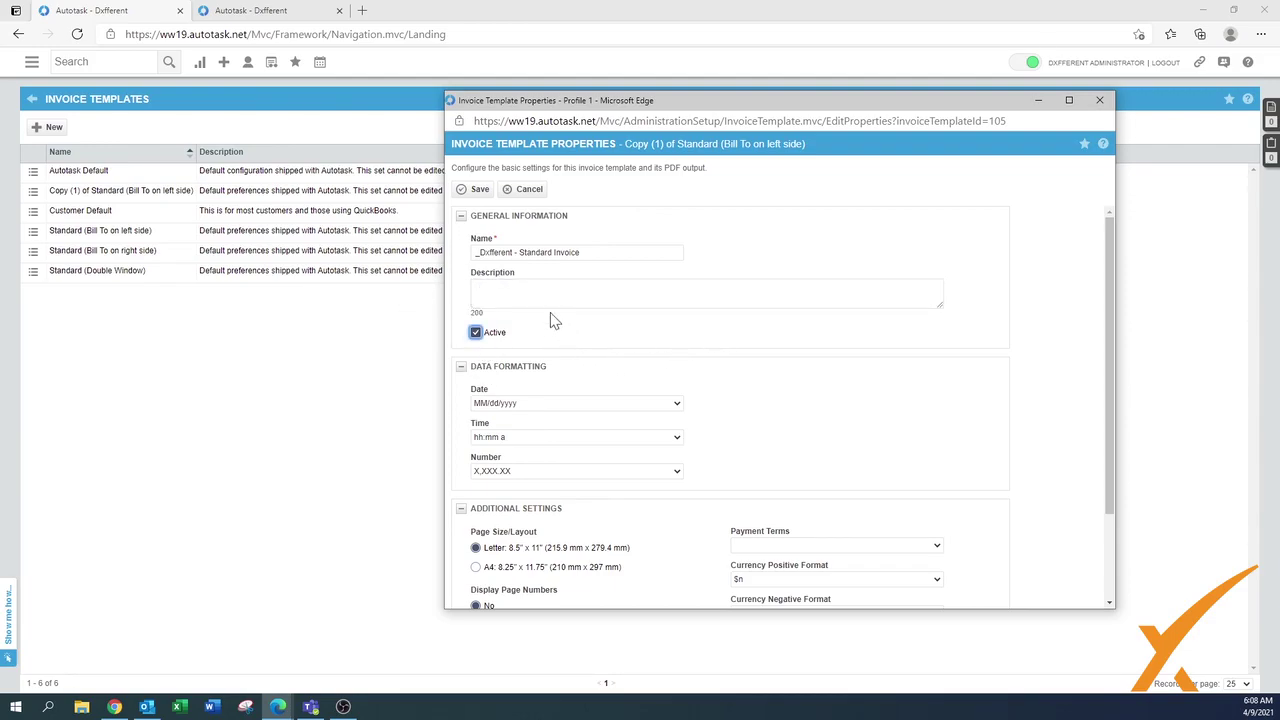
- Set the template's date format to dd.MM.yyyy and check the available time and number formats without changing them
scroll(1109, 323, "down", 1)
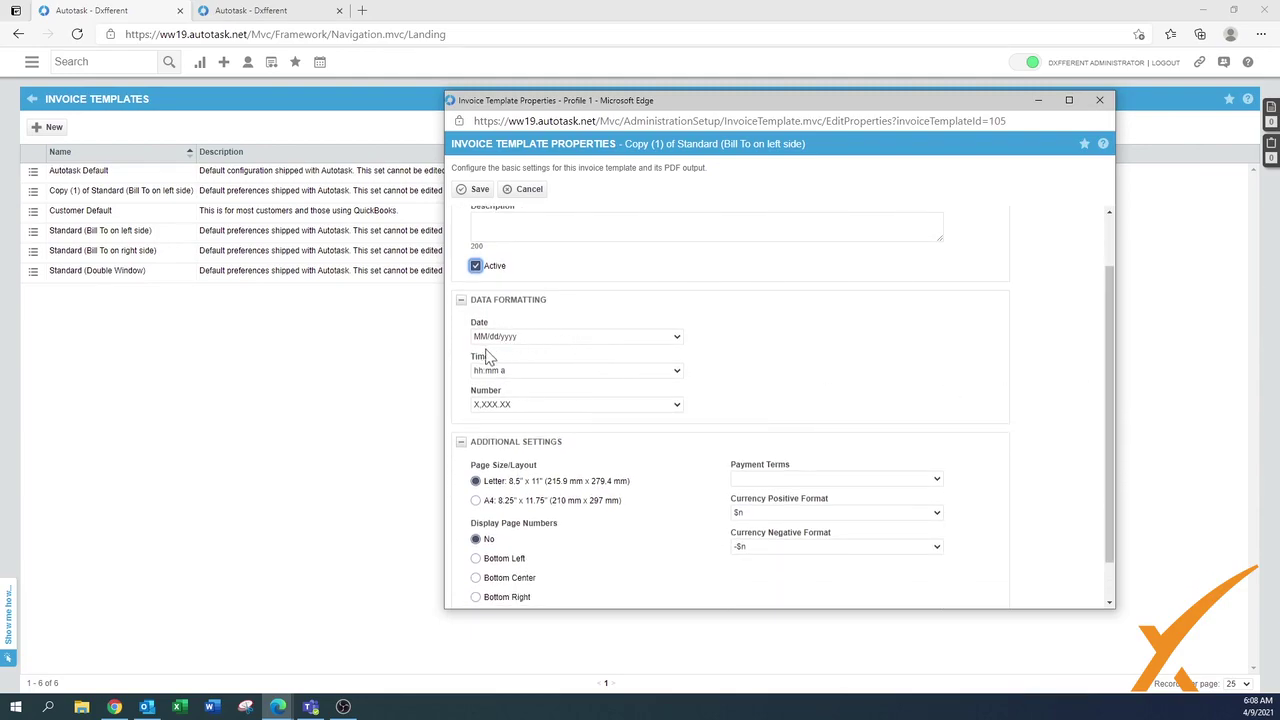
left_click(677, 337)
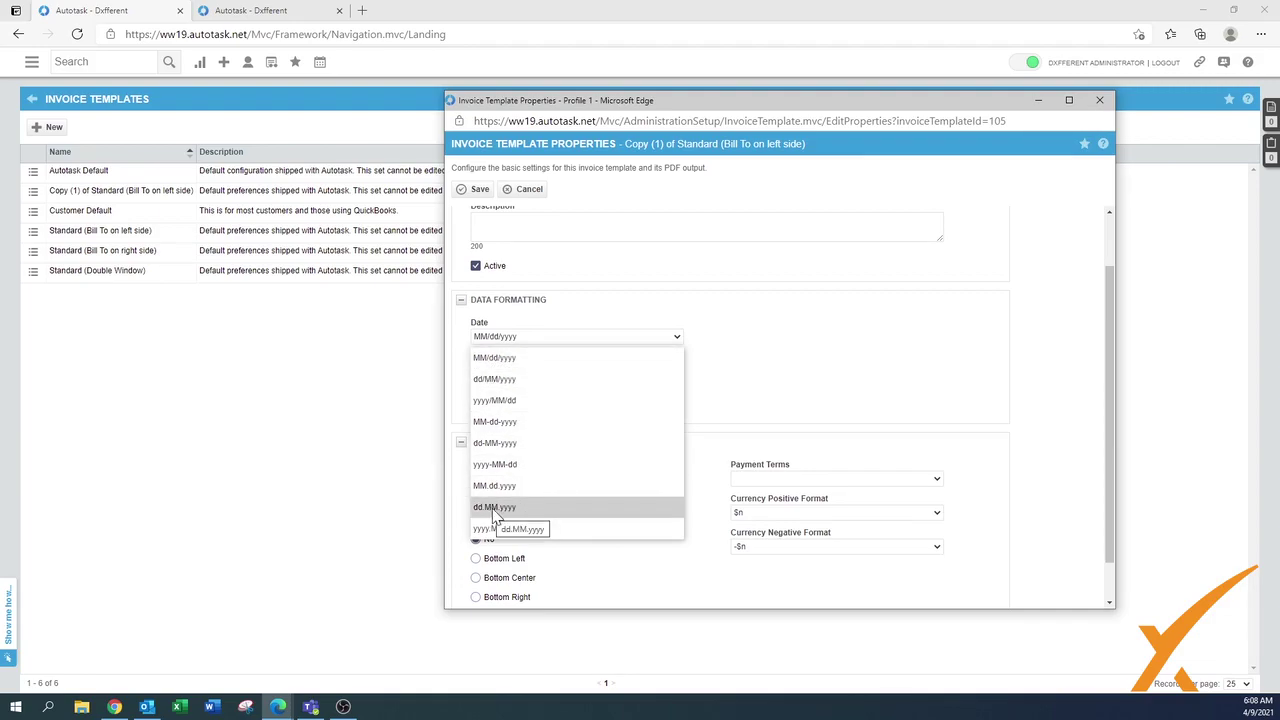
left_click(494, 507)
left_click(514, 372)
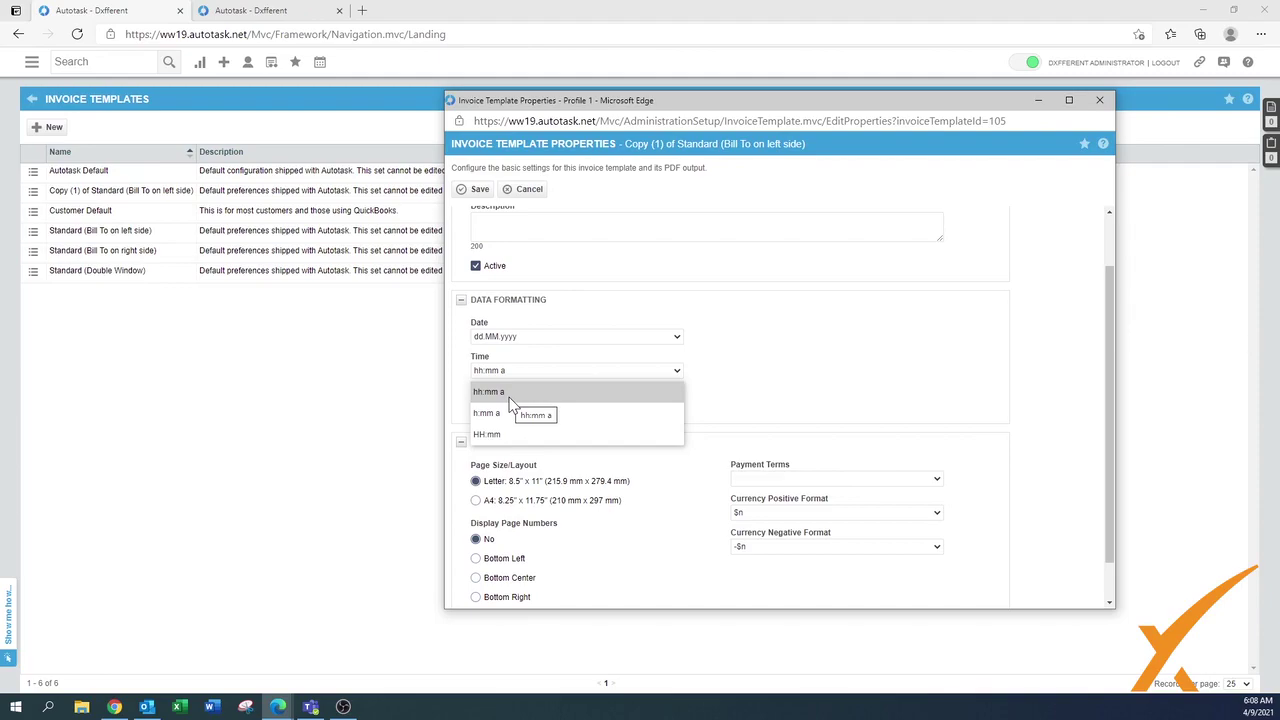
left_click(792, 360)
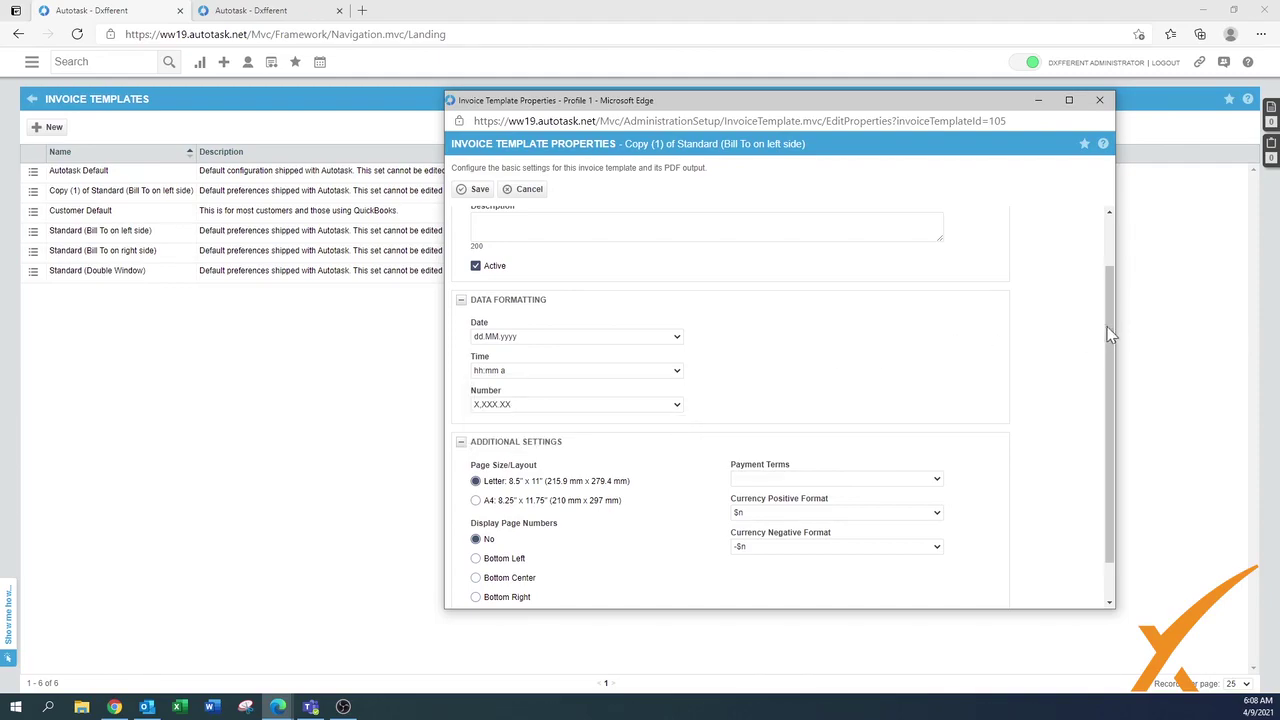
scroll(1030, 330, "down", 1)
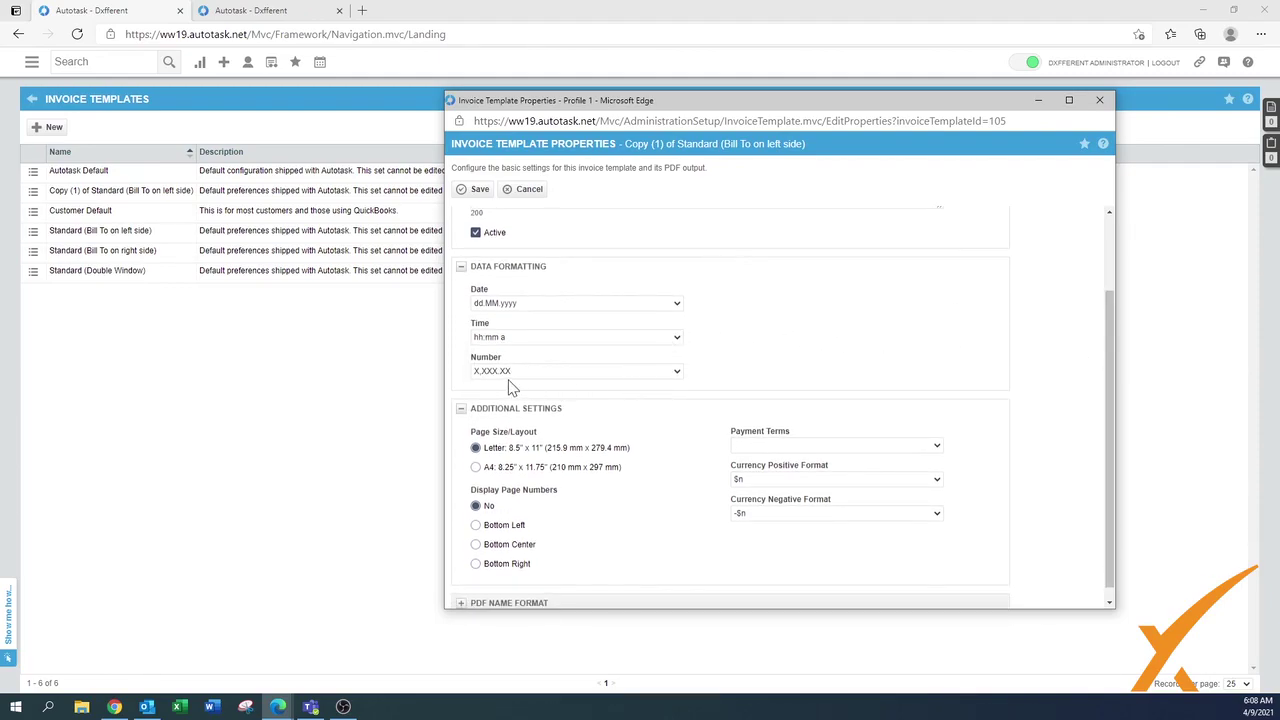
left_click(677, 371)
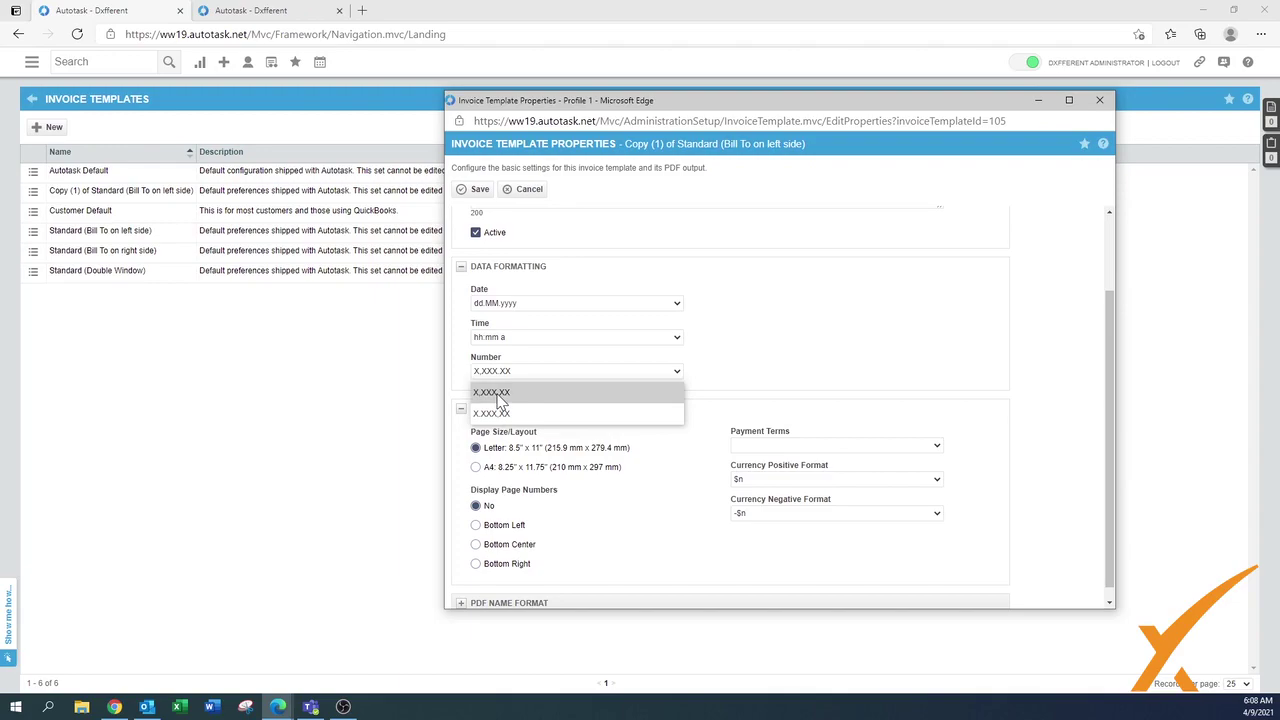
left_click(840, 338)
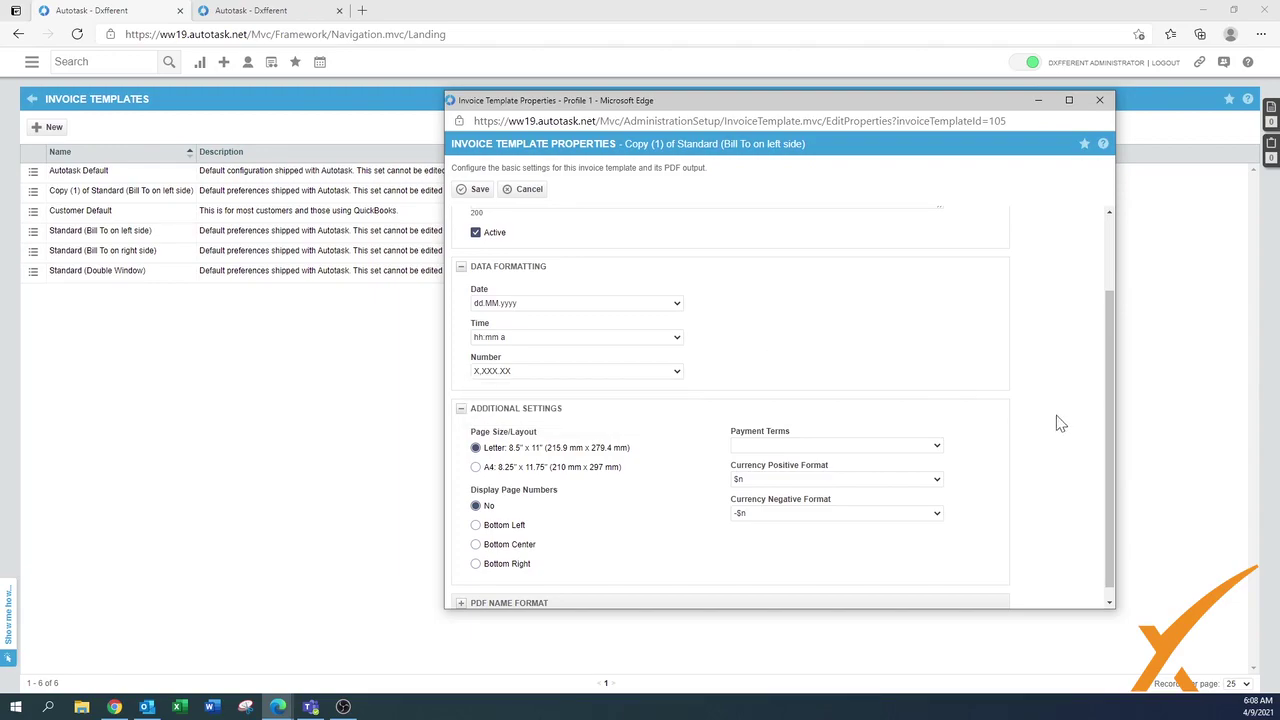
- Set the template's page numbers to display at Bottom Right and check the payment terms options, leaving them blank
scroll(1108, 413, "down", 1)
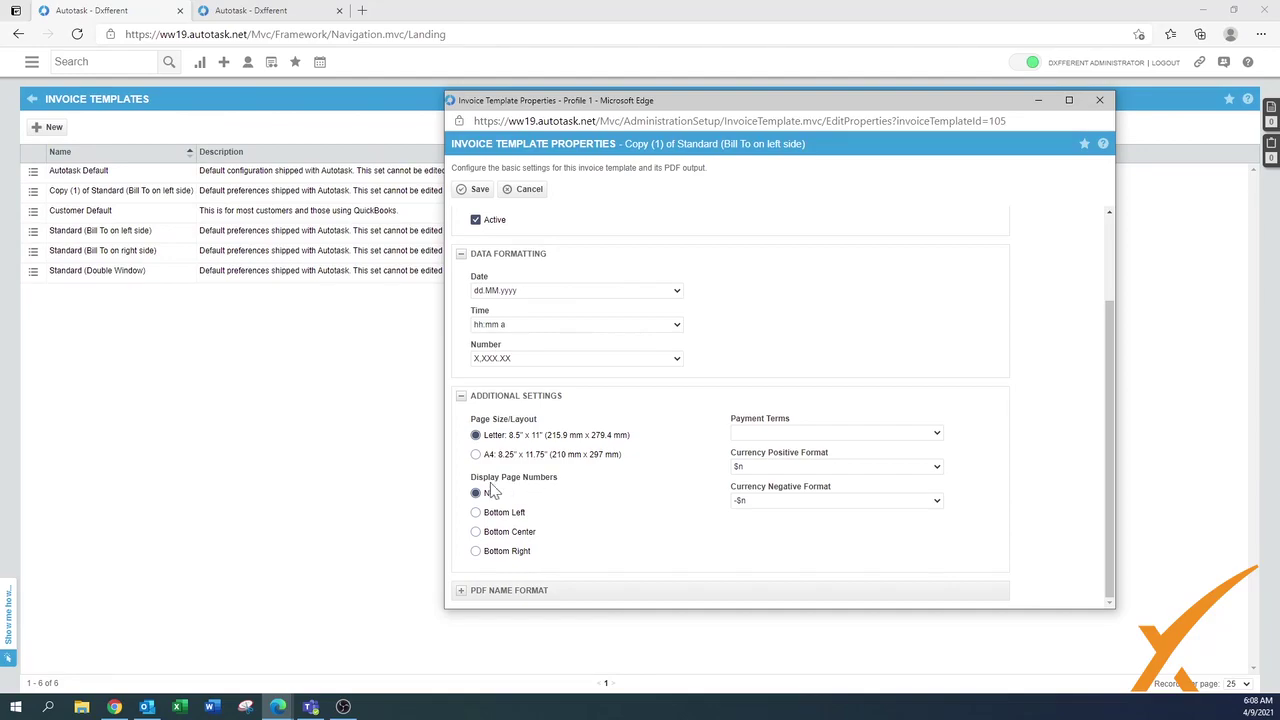
left_click(477, 553)
left_click(818, 435)
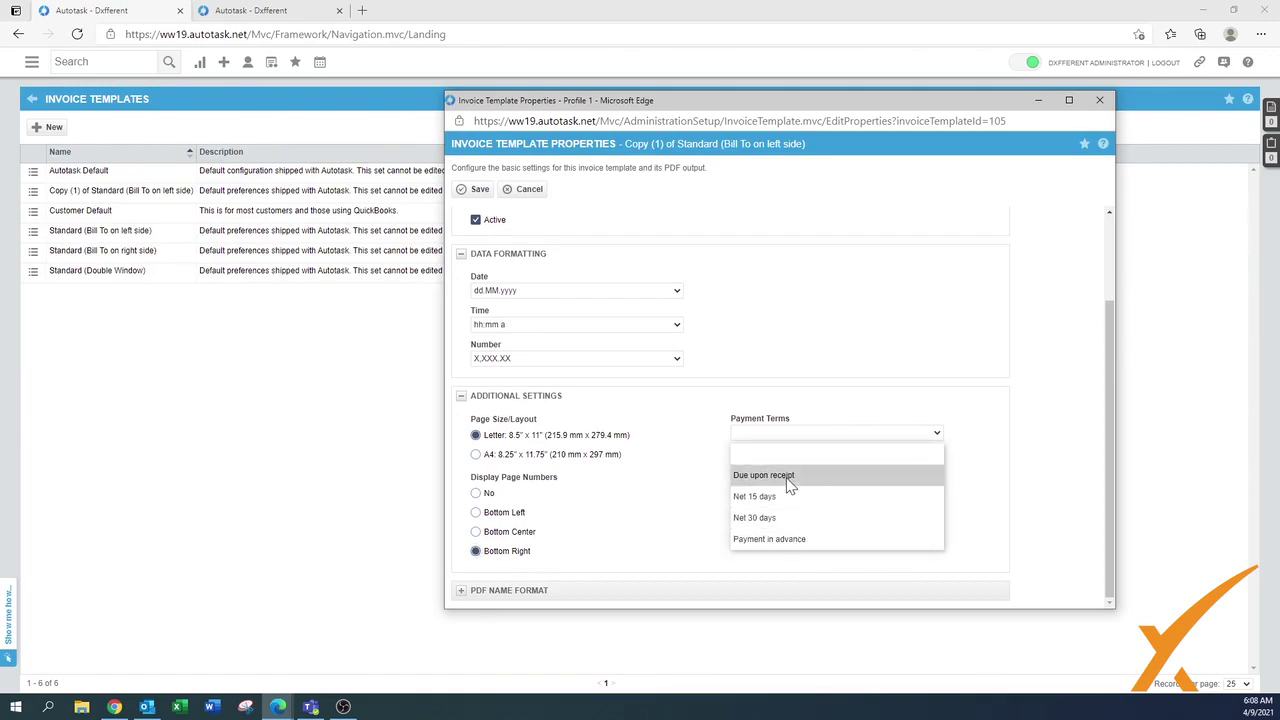
left_click(818, 357)
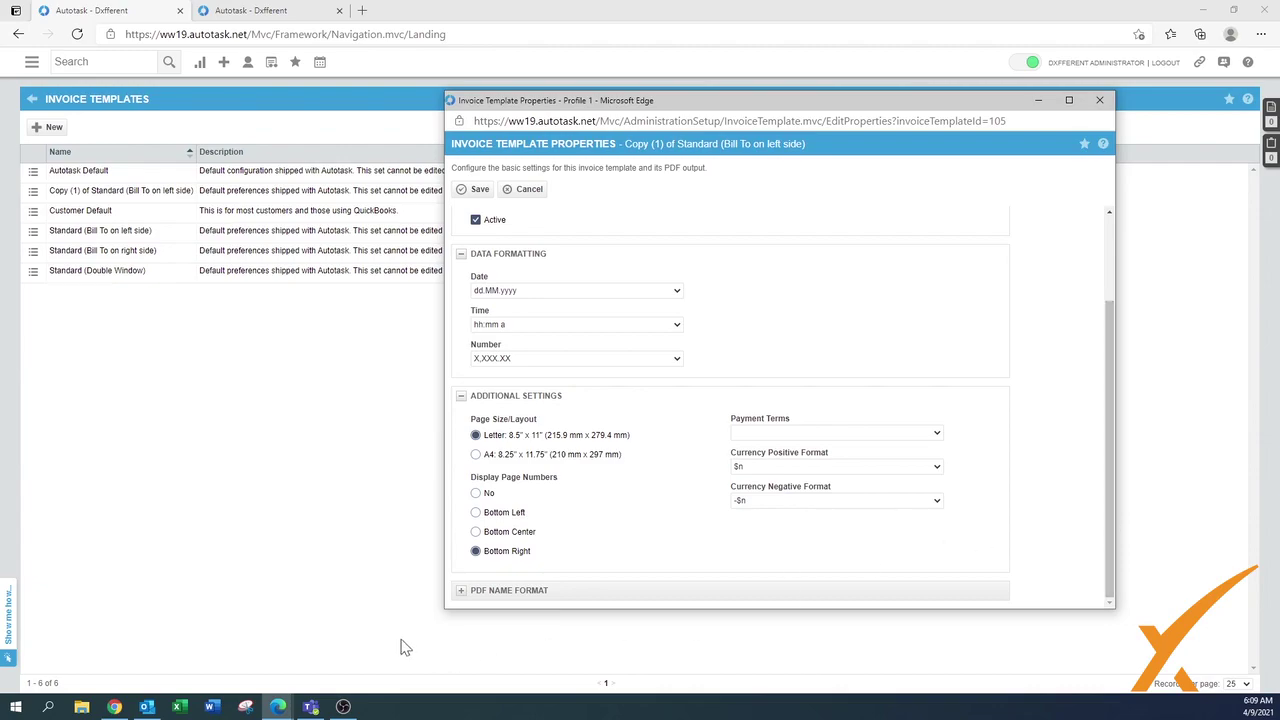
- Prefix the template's PDF file name format with "Dxfferent - " and save the template properties
left_click(461, 591)
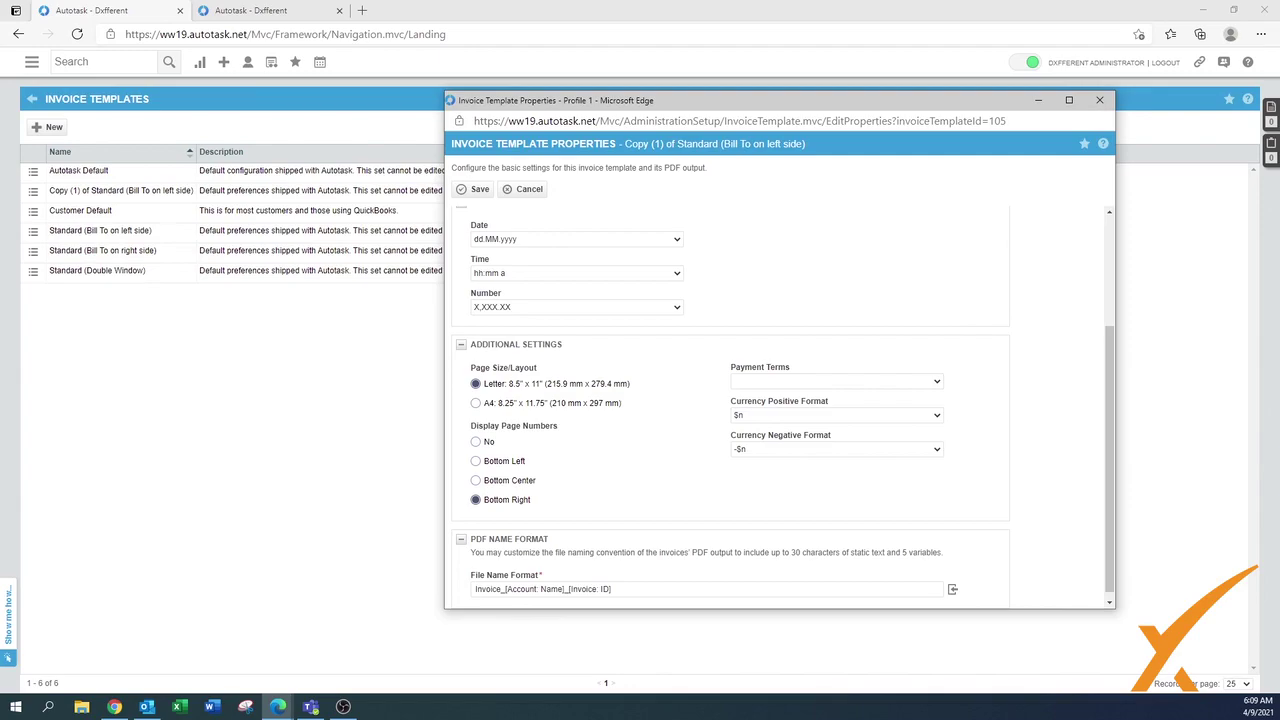
left_click(476, 589)
type("Dxfferent")
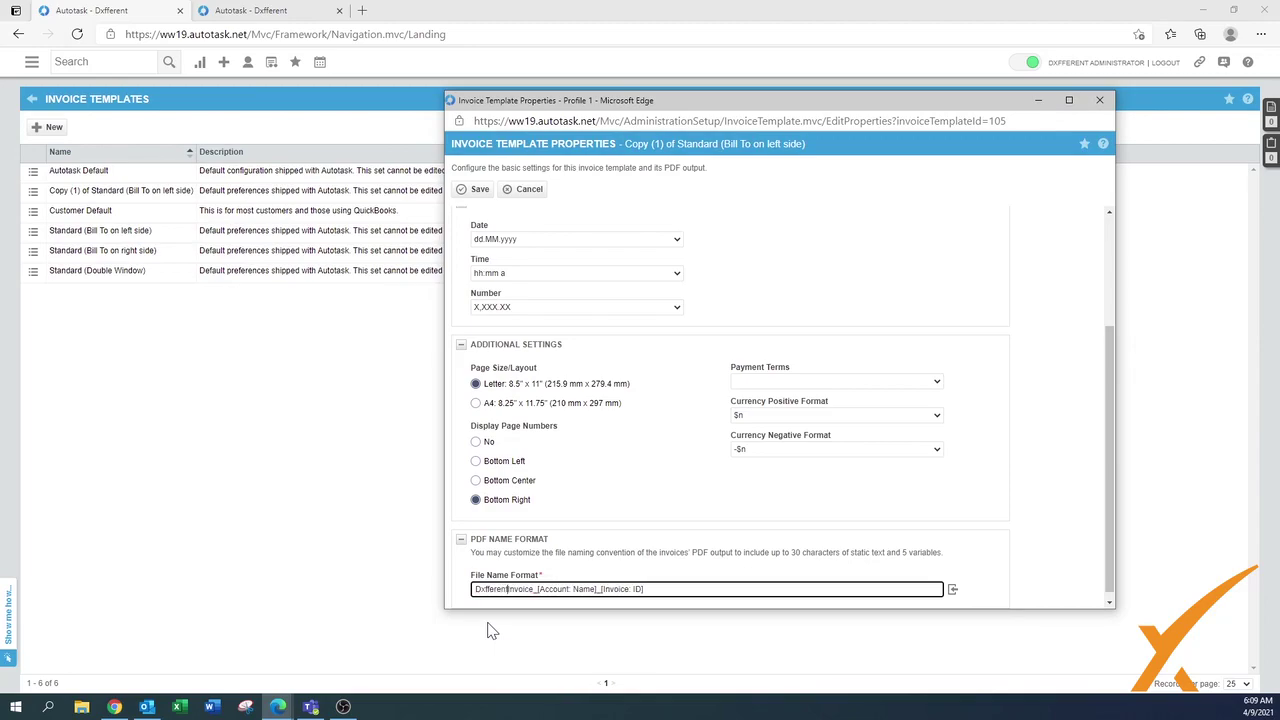
type(" -")
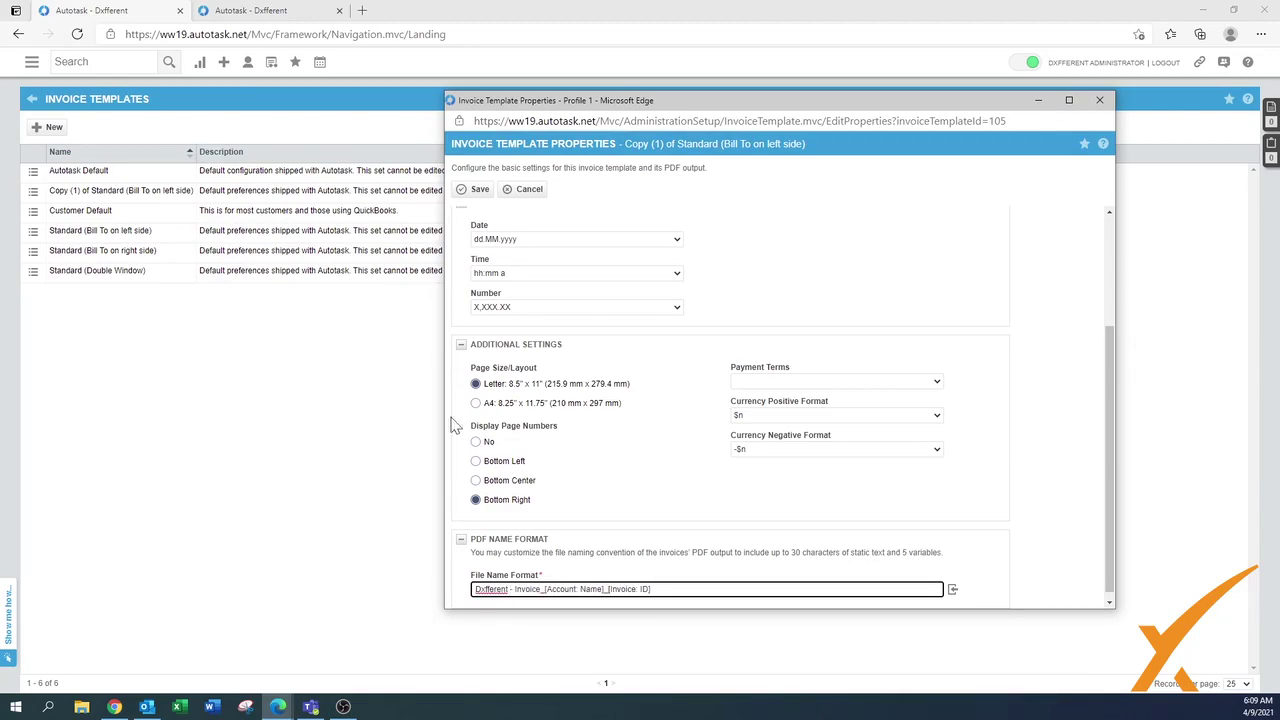
left_click(479, 195)
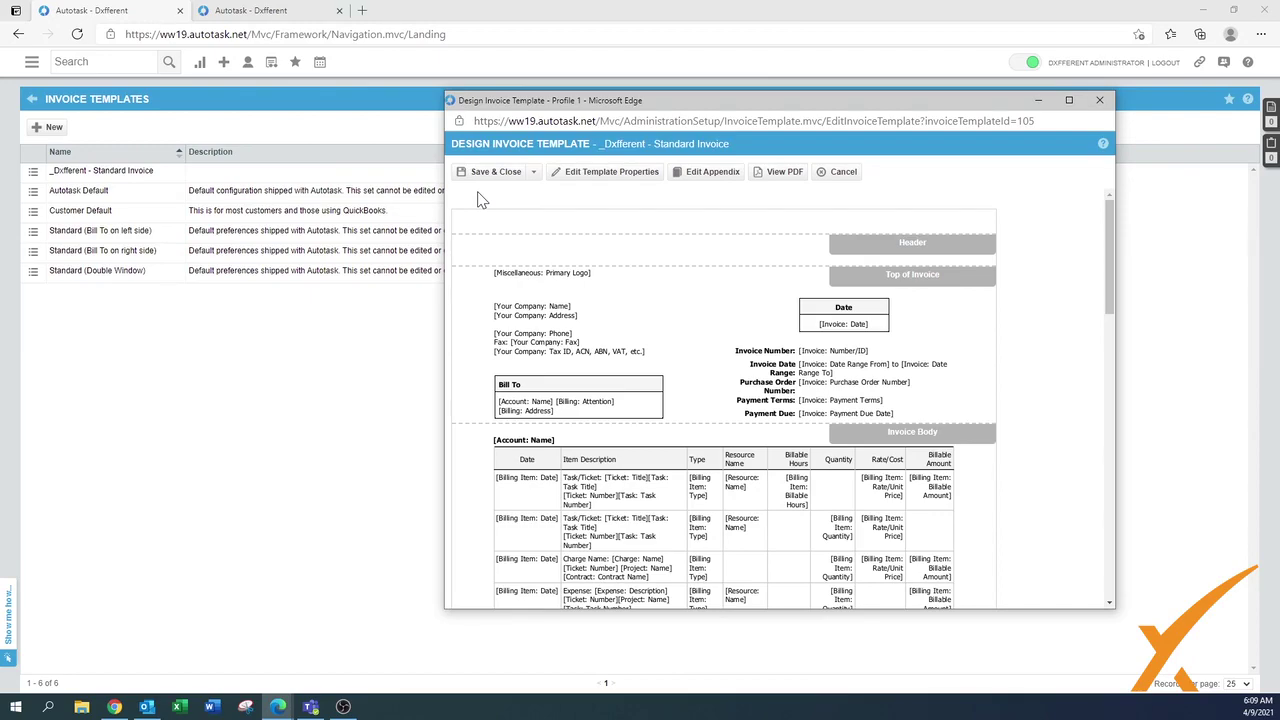
- Review the template's layout from the header and top of invoice through the invoice body to the bottom of invoice and footer
mouse_move(680, 340)
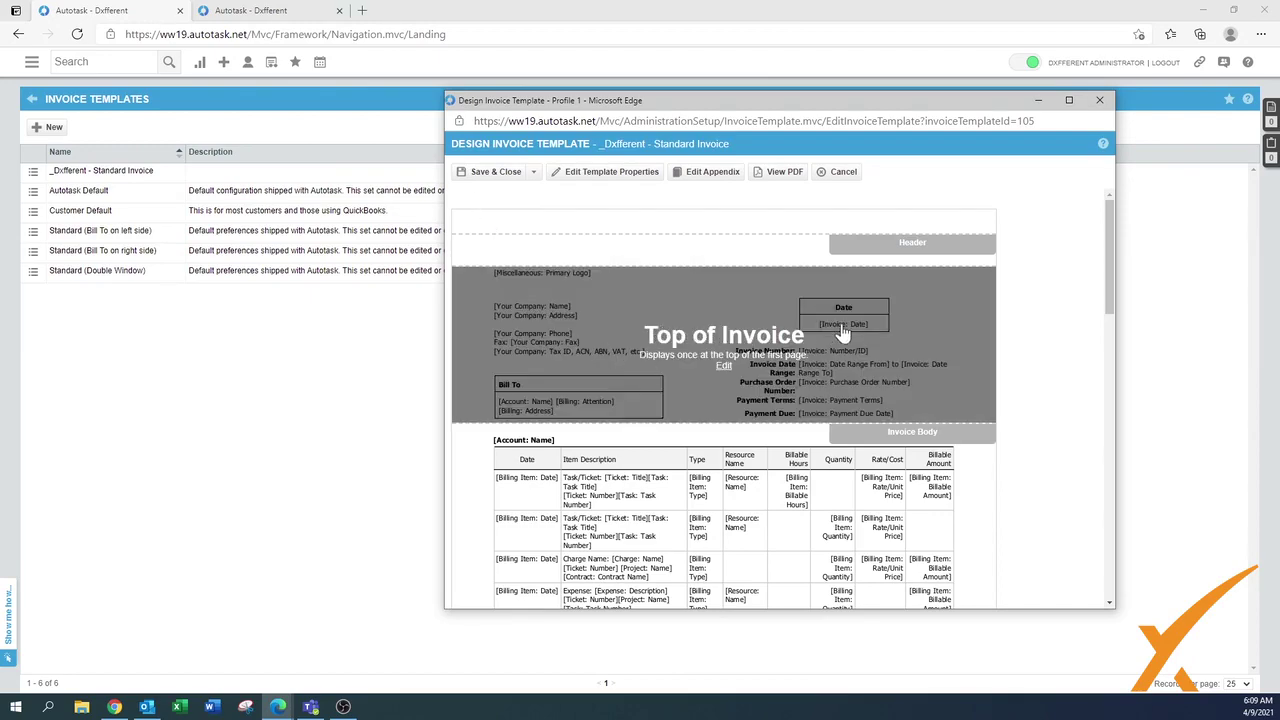
mouse_move(758, 258)
mouse_move(777, 478)
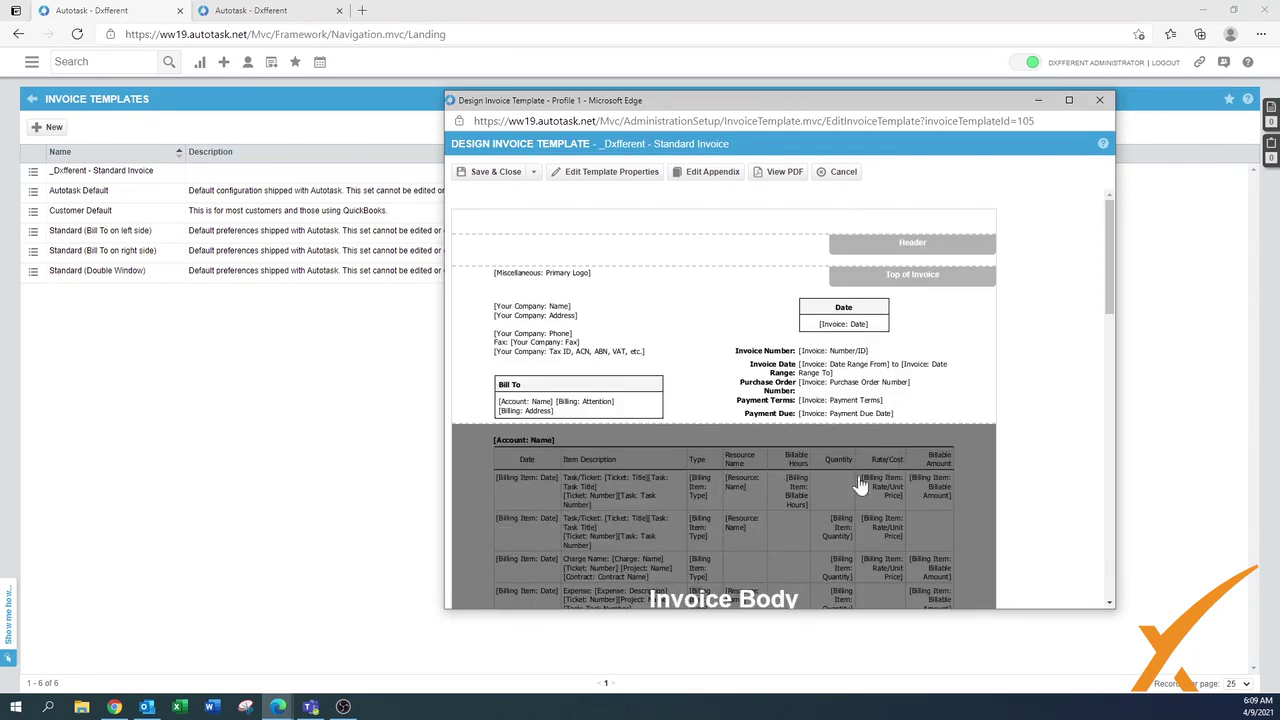
left_click_drag(1112, 306, 1118, 460)
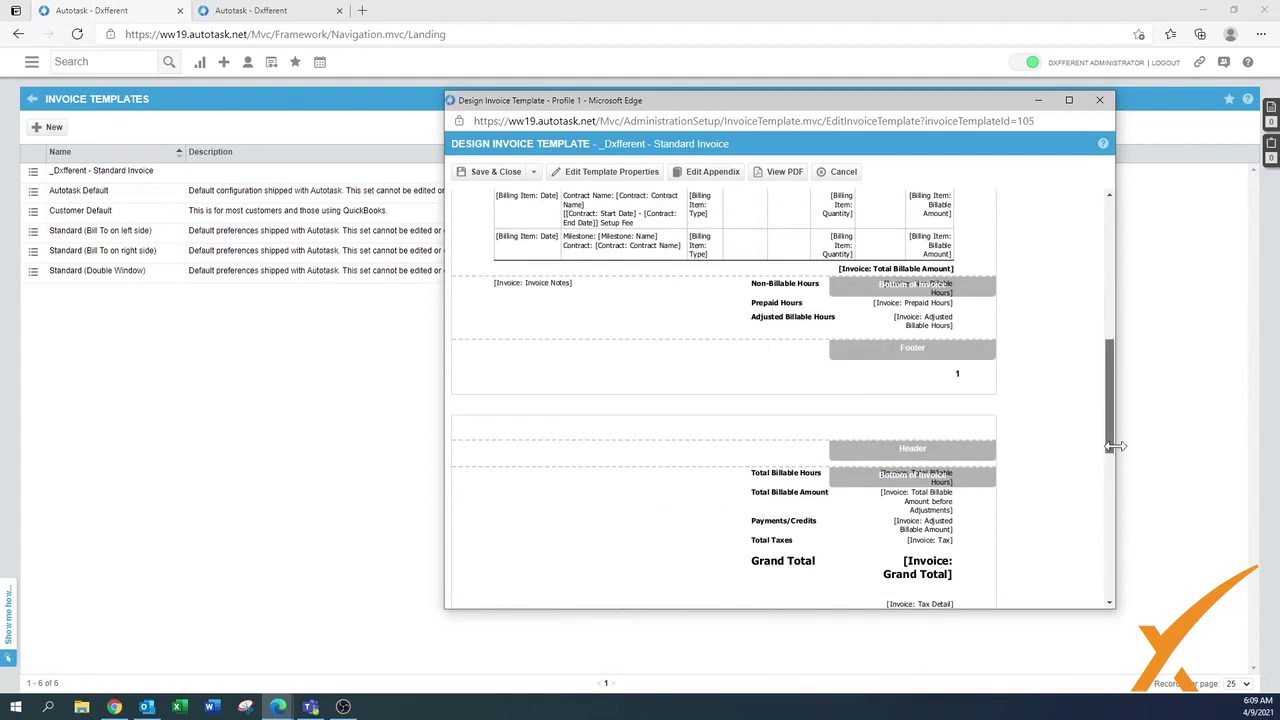
mouse_move(837, 332)
scroll(1111, 431, "down", 2)
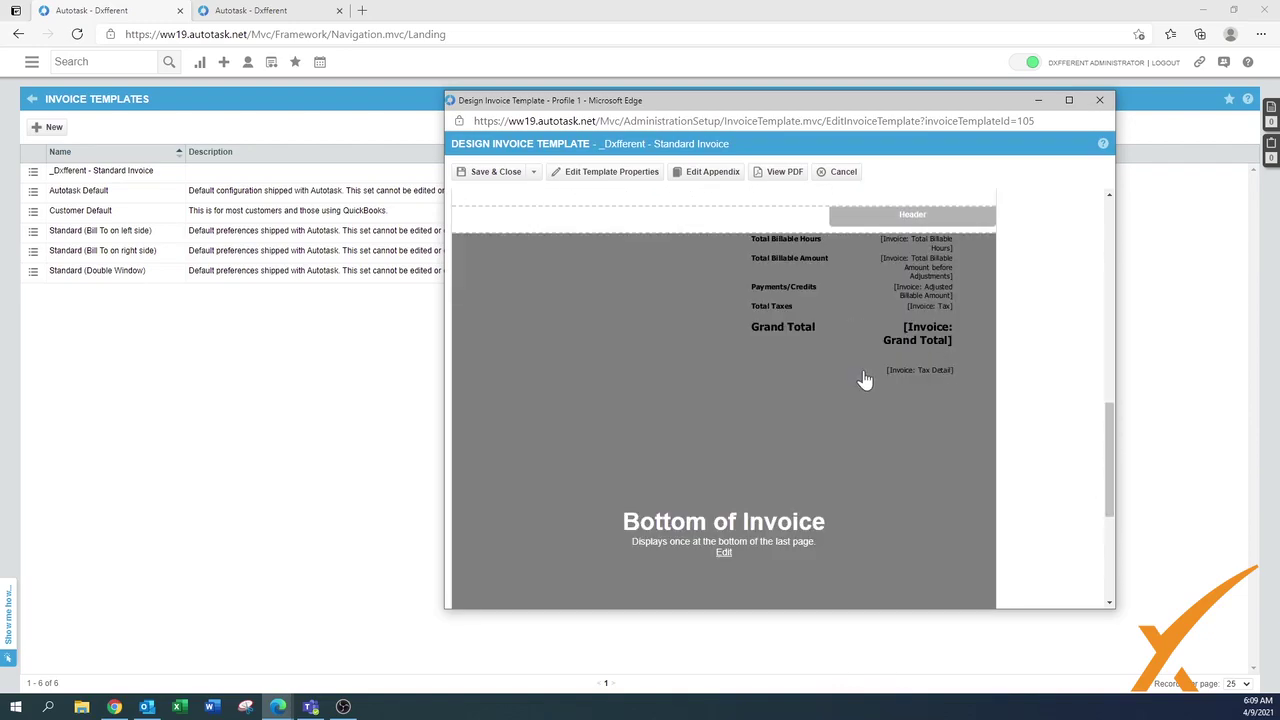
scroll(865, 380, "down", 3)
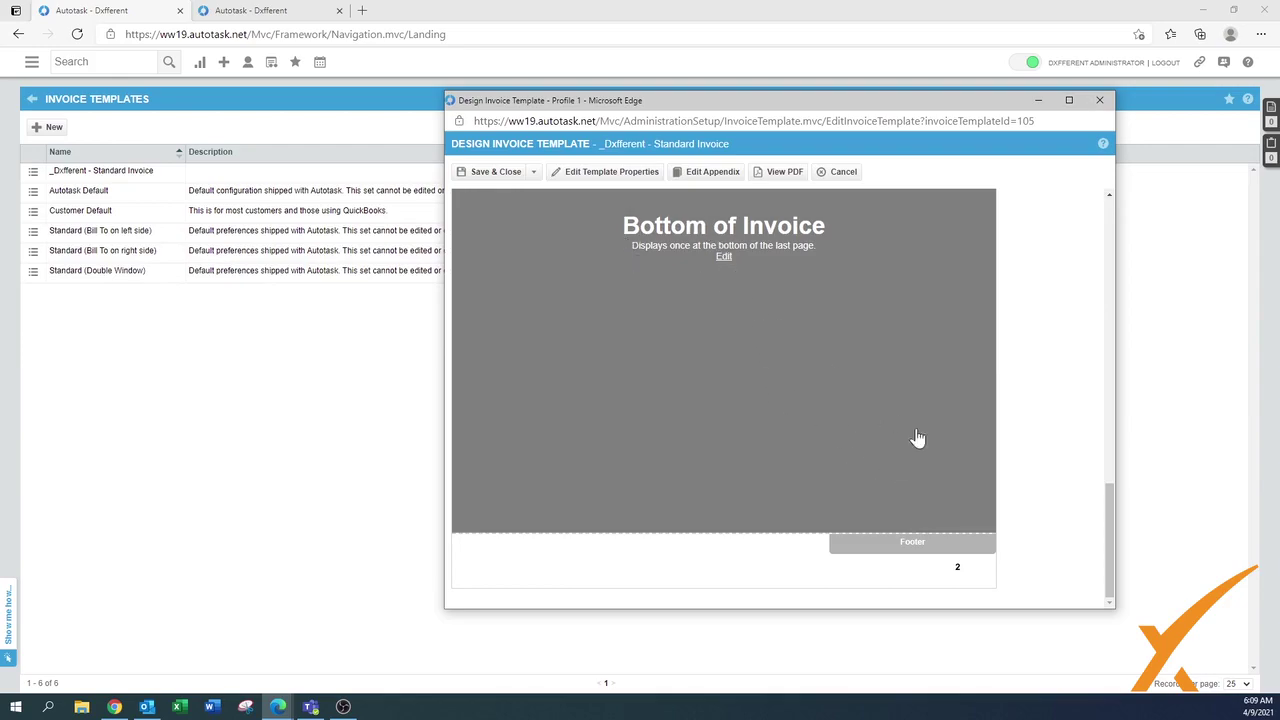
left_click_drag(1111, 523, 1110, 200)
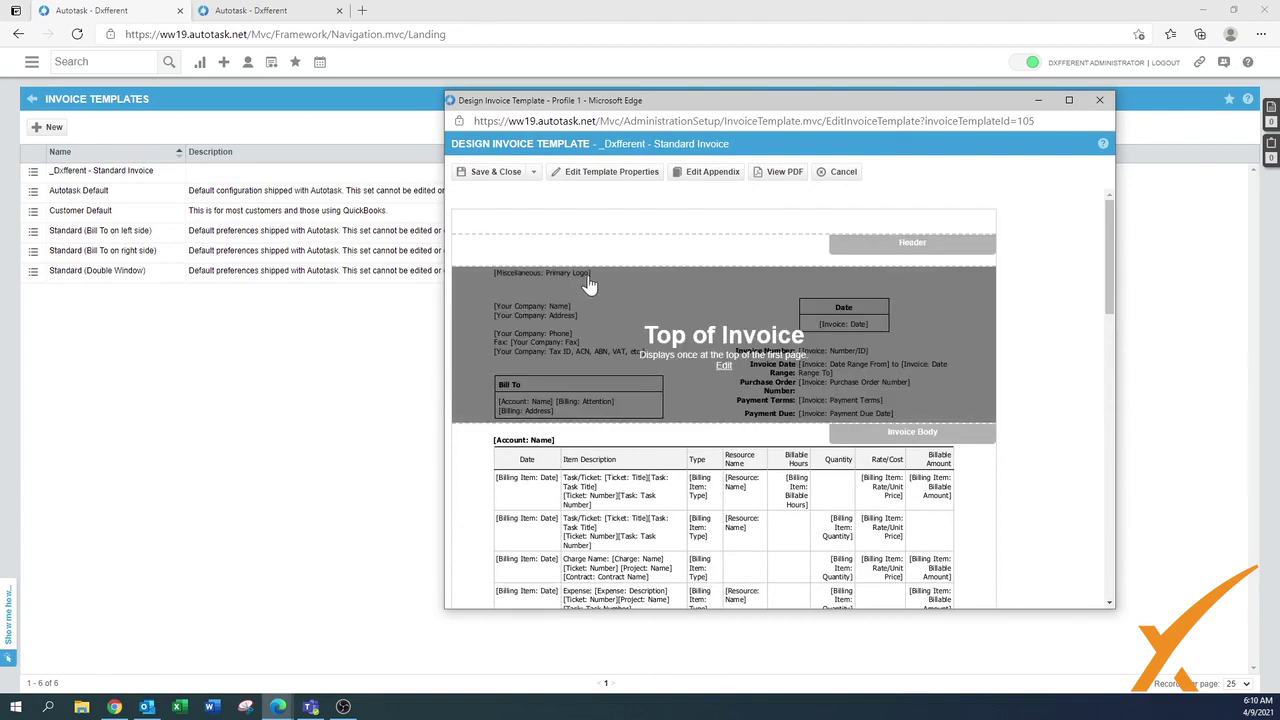
- Open the Top of Invoice section for editing, inspect its HTML source, and return to the design view
left_click(726, 367)
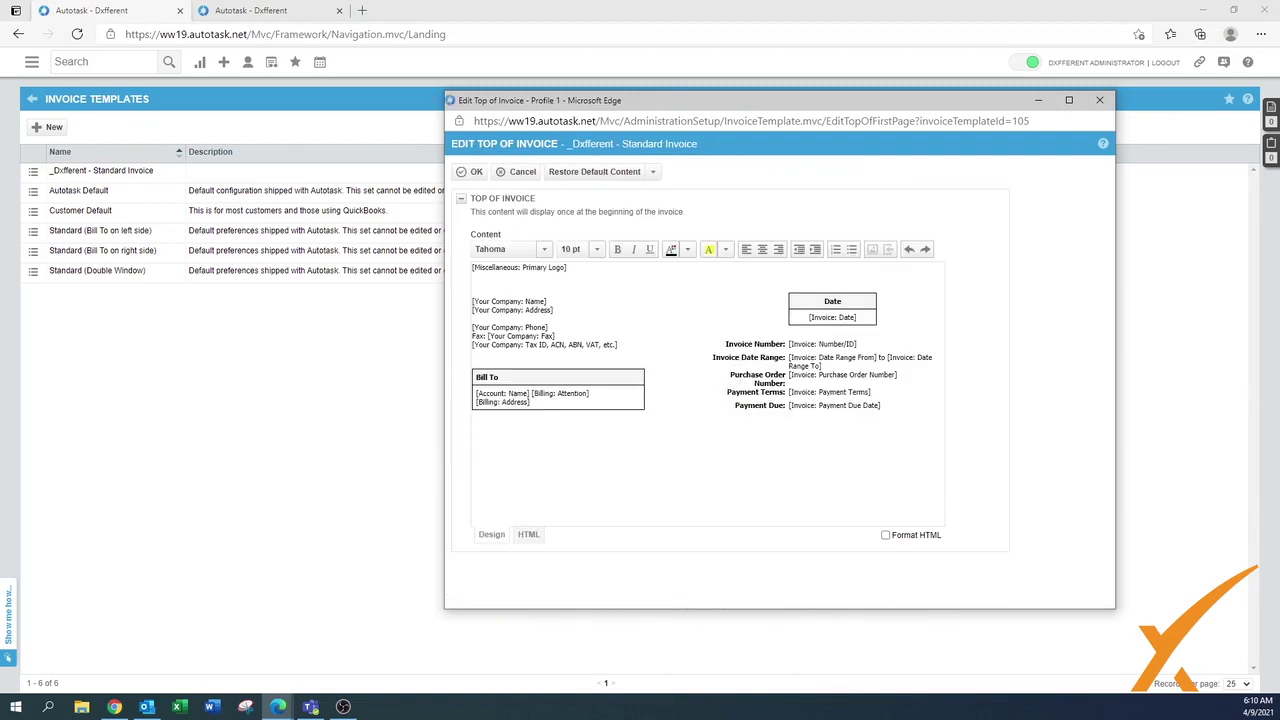
left_click_drag(566, 267, 472, 267)
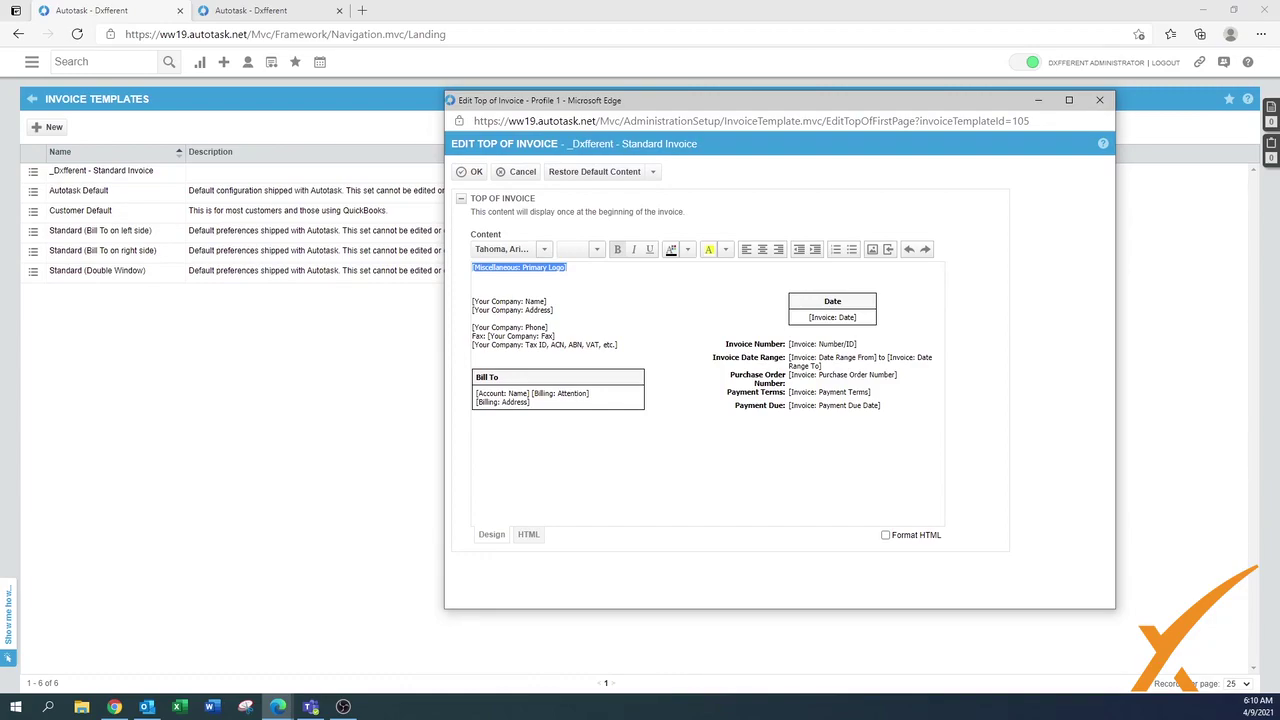
left_click(528, 535)
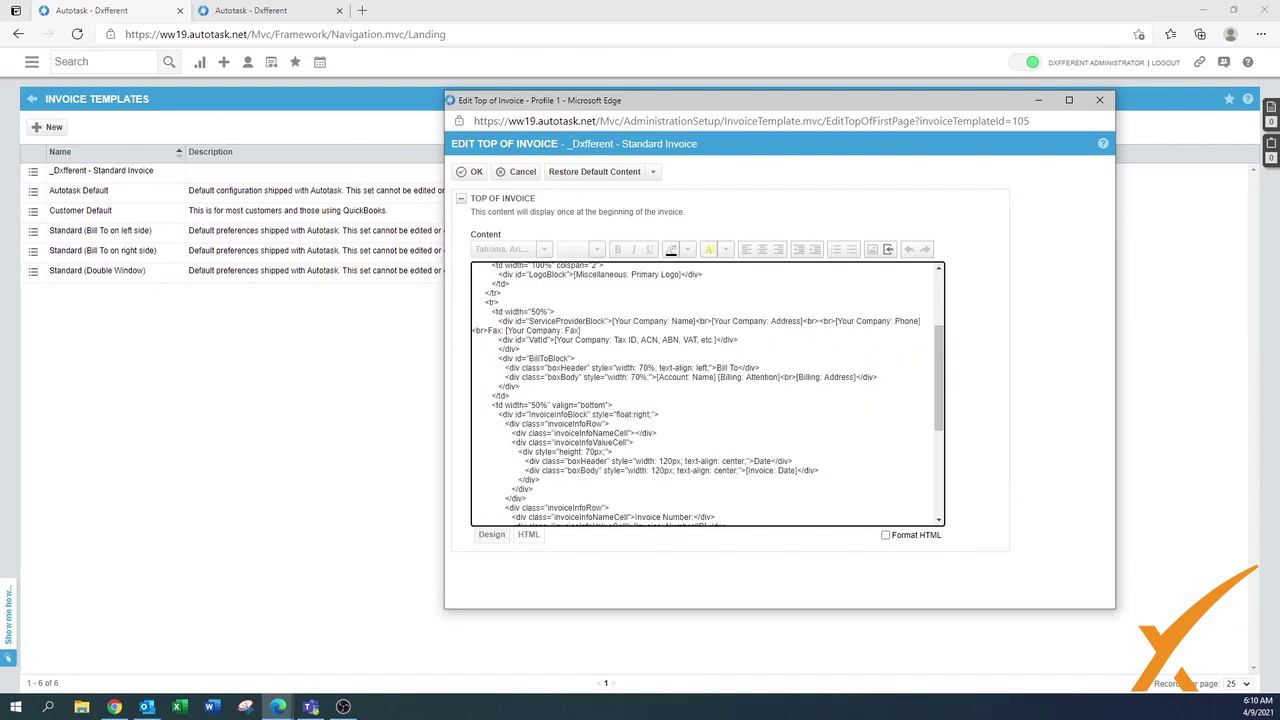
left_click_drag(942, 405, 955, 360)
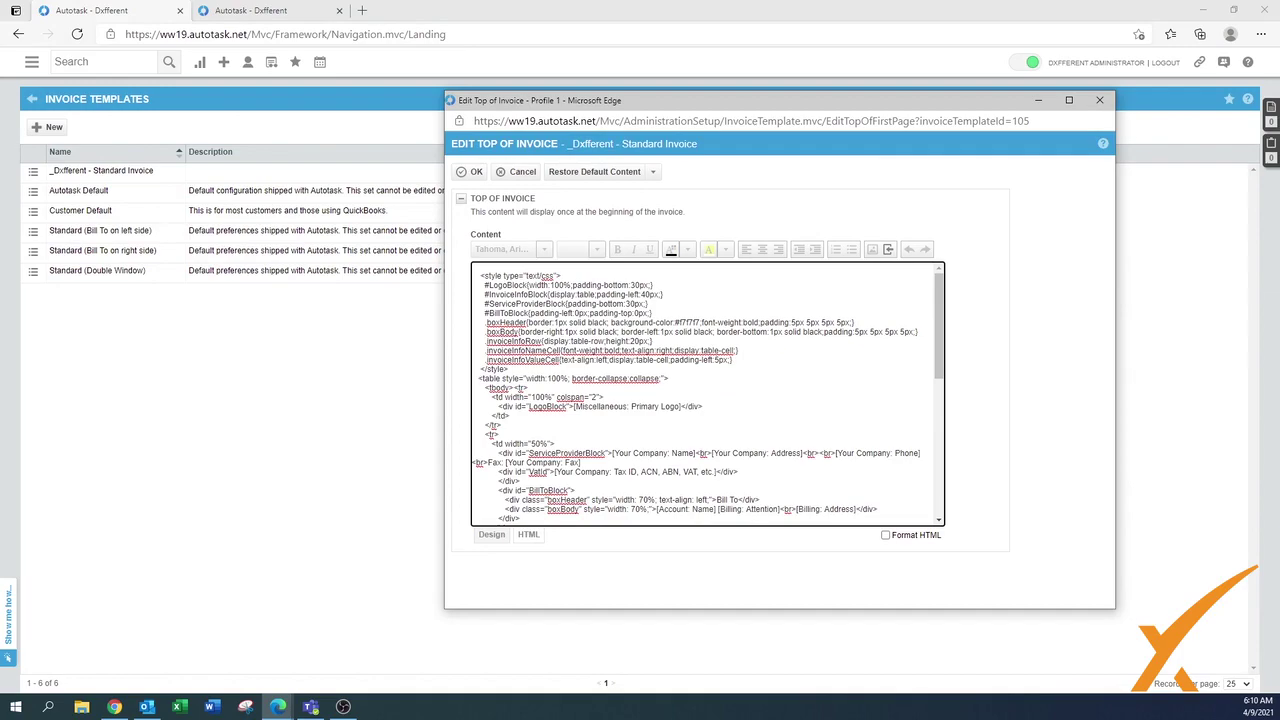
left_click(493, 536)
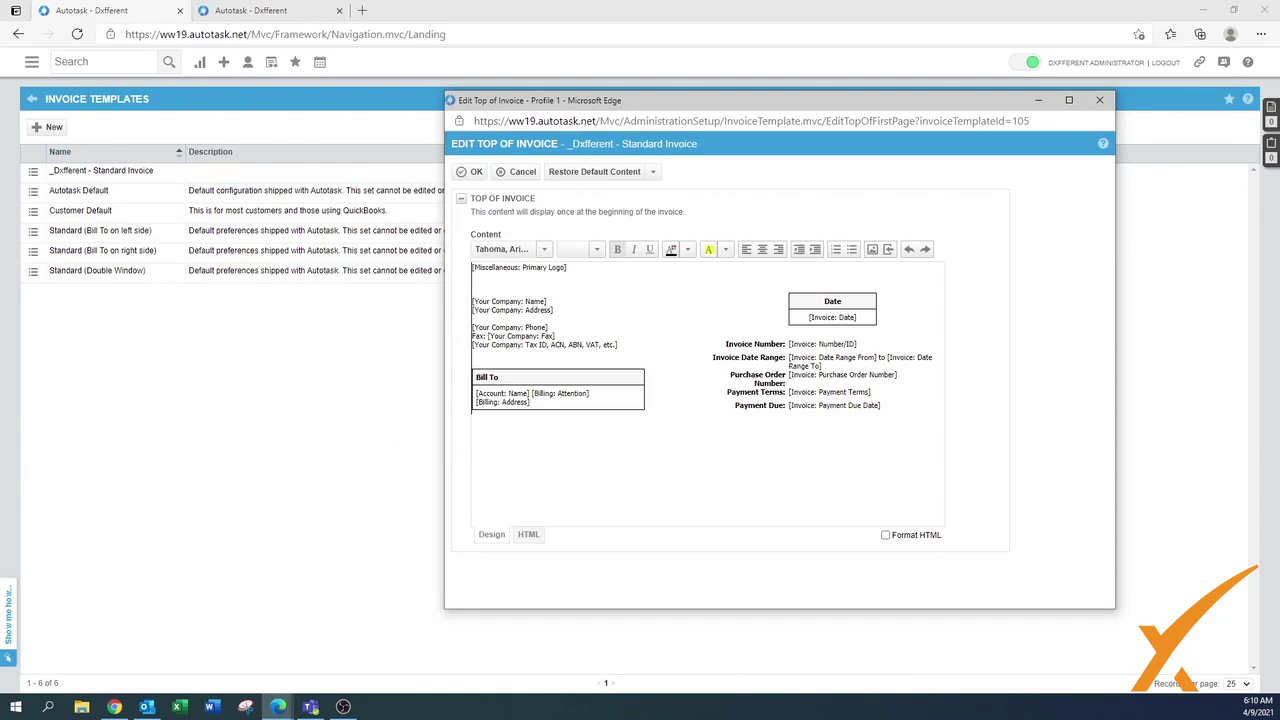
- Replace the Primary Logo variable with the Miscellaneous: Quote Logo variable and add a blank line below it
key("Home")
key("shift+End")
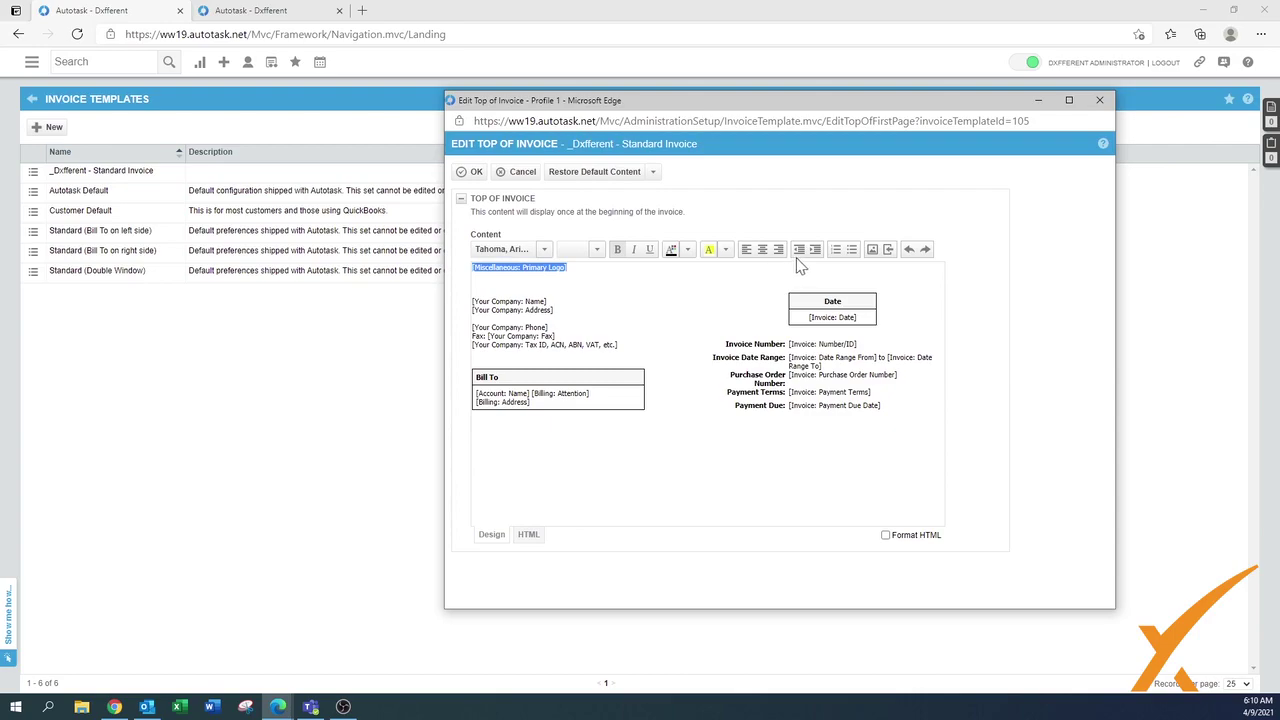
left_click(888, 252)
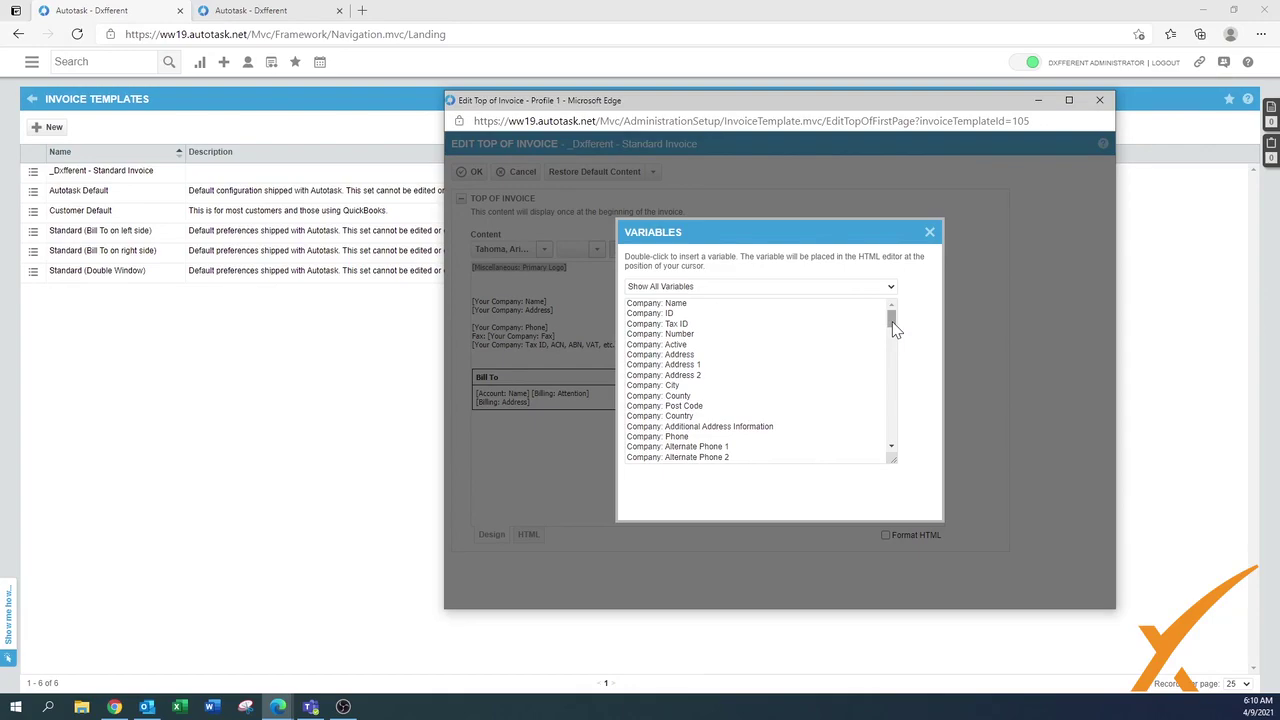
mouse_move(895, 330)
left_mouse_down()
mouse_move(895, 440)
mouse_move(897, 318)
left_mouse_up()
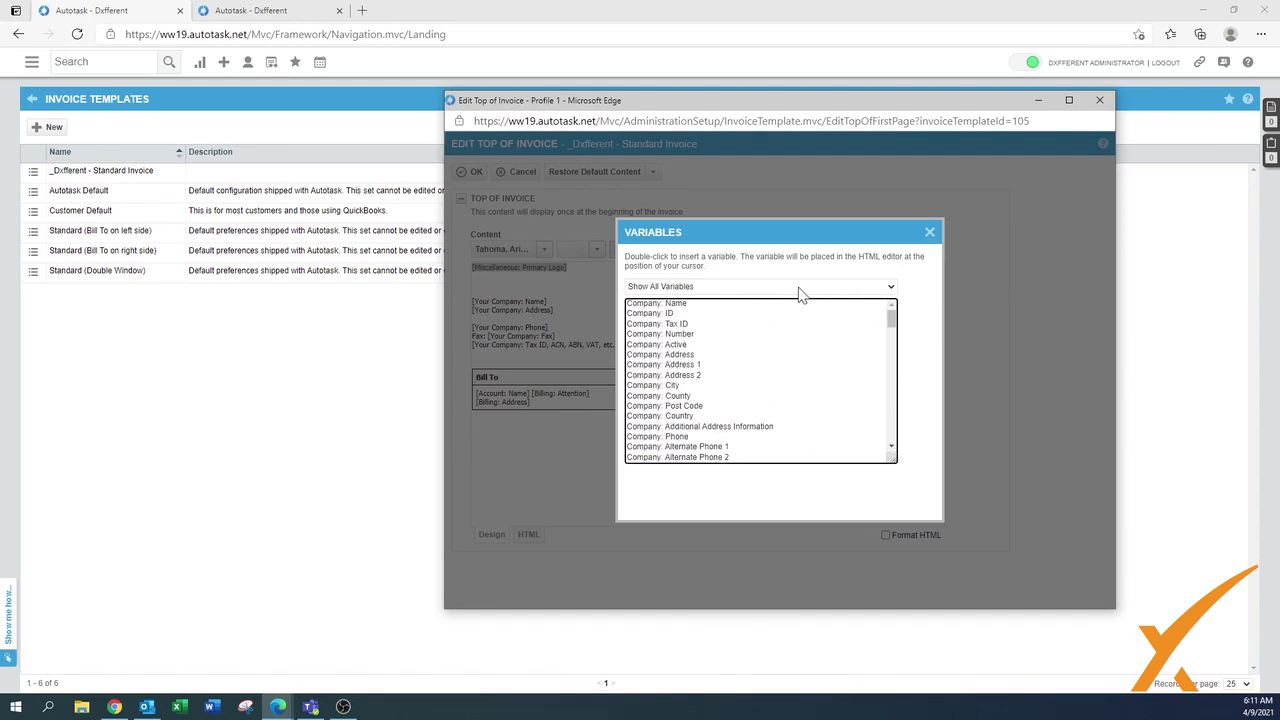
left_click(792, 286)
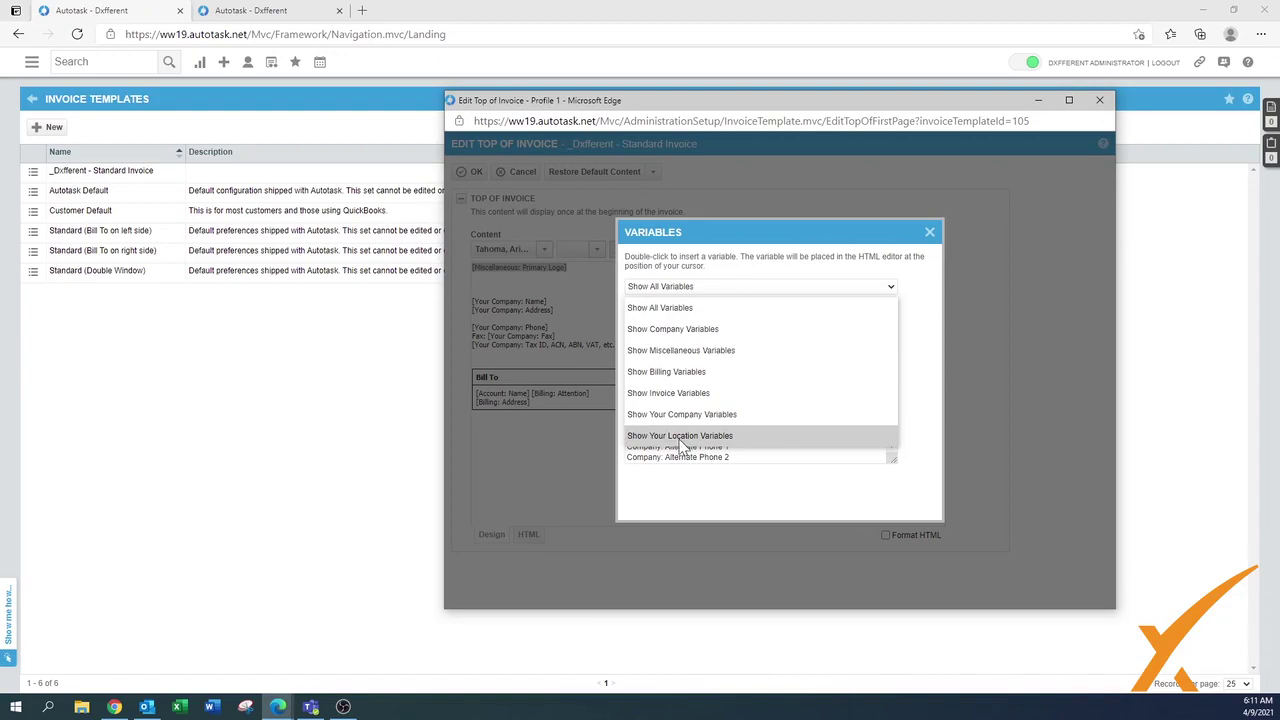
key("Escape")
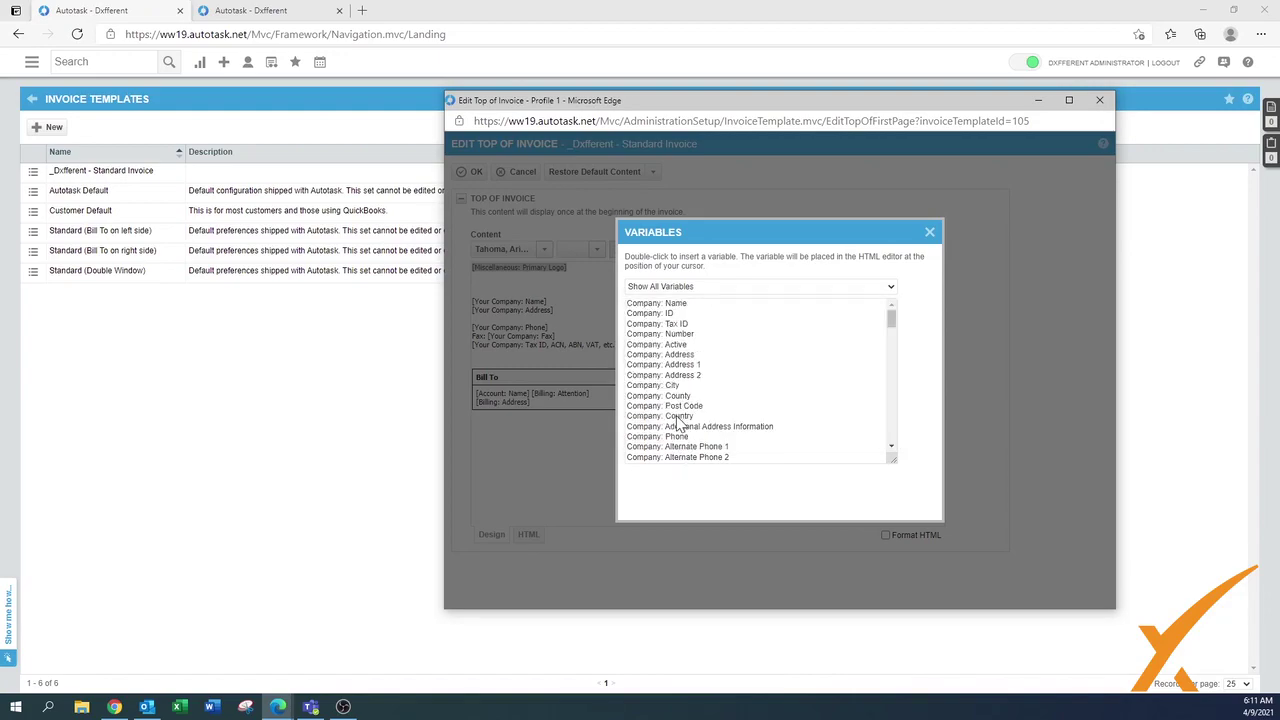
left_click(678, 420)
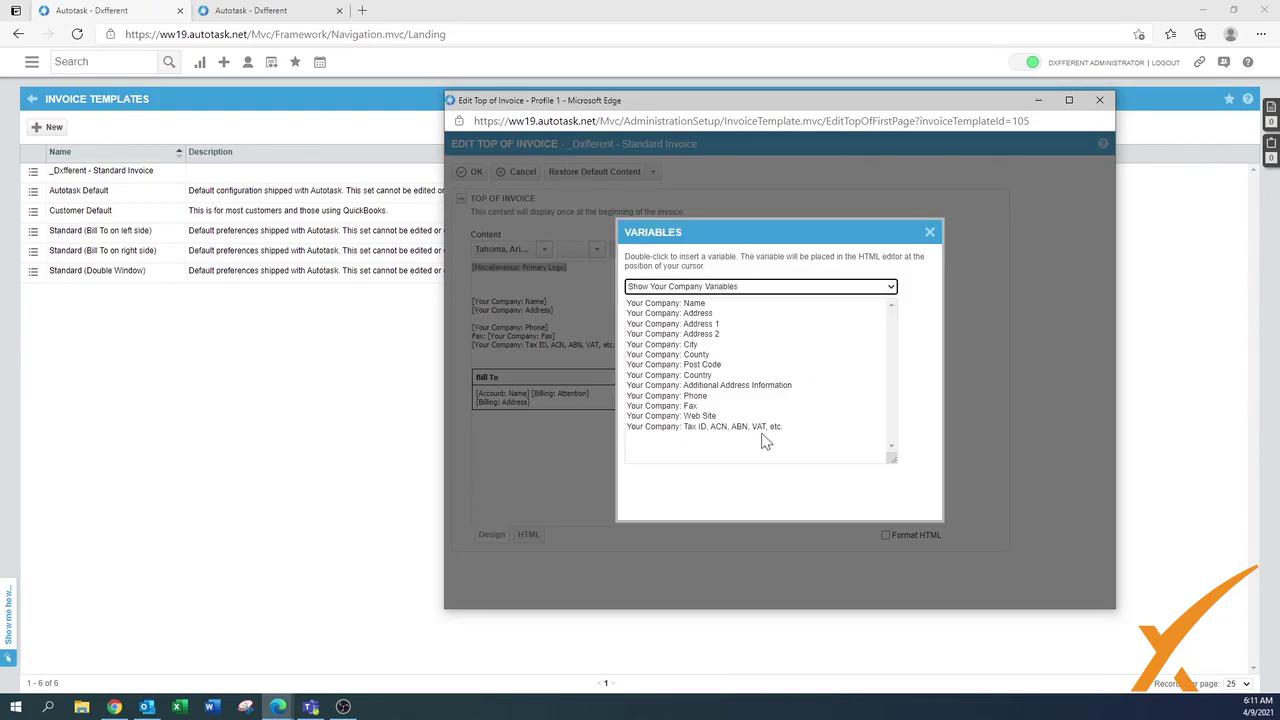
left_click(694, 288)
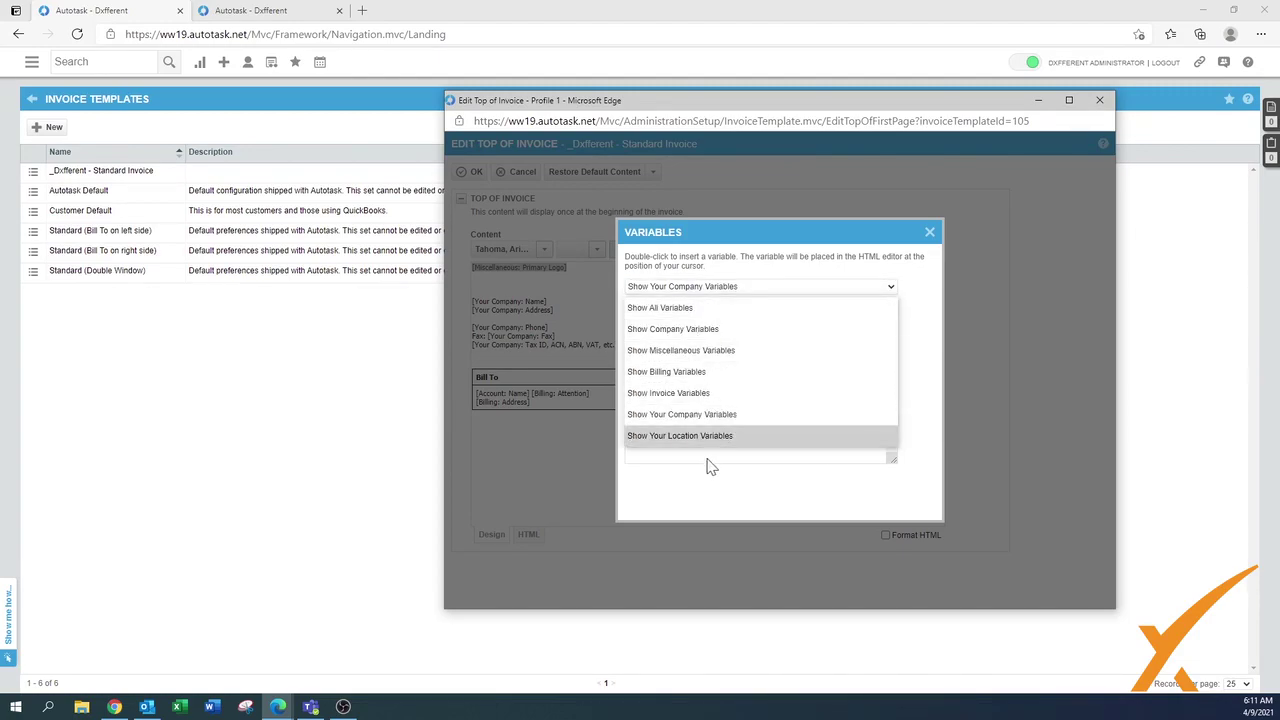
left_click(660, 352)
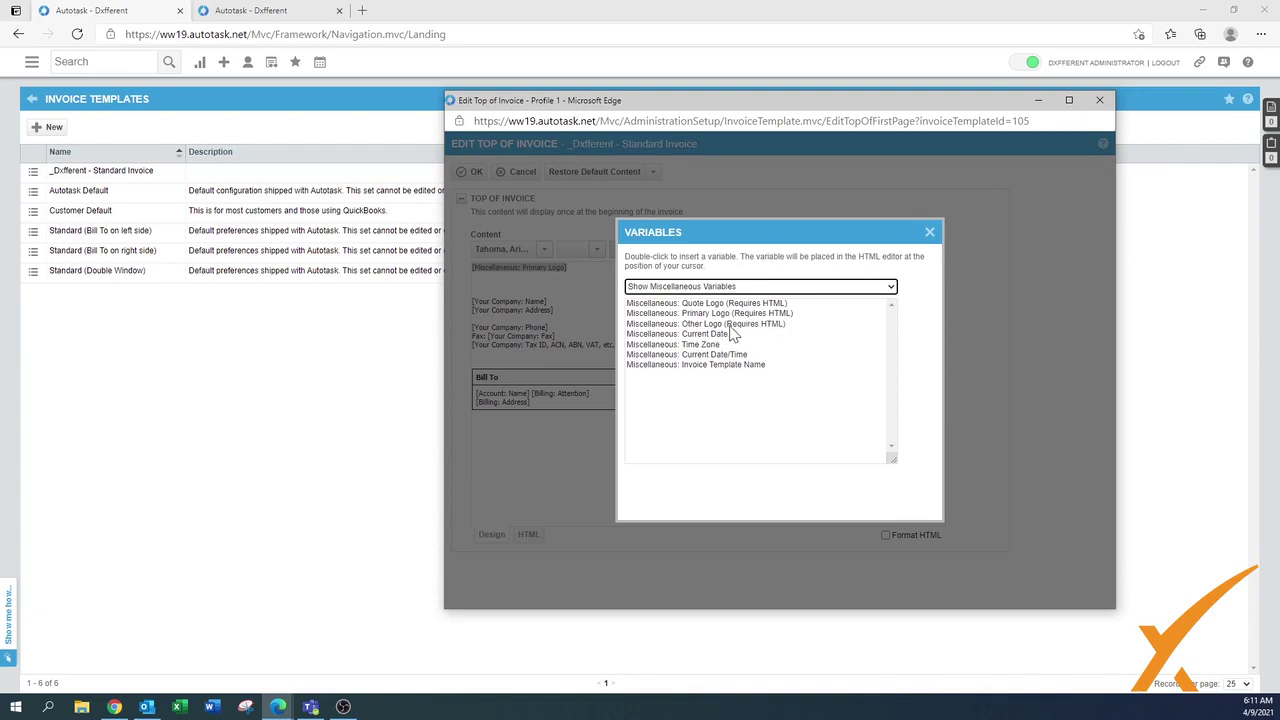
left_click(707, 304)
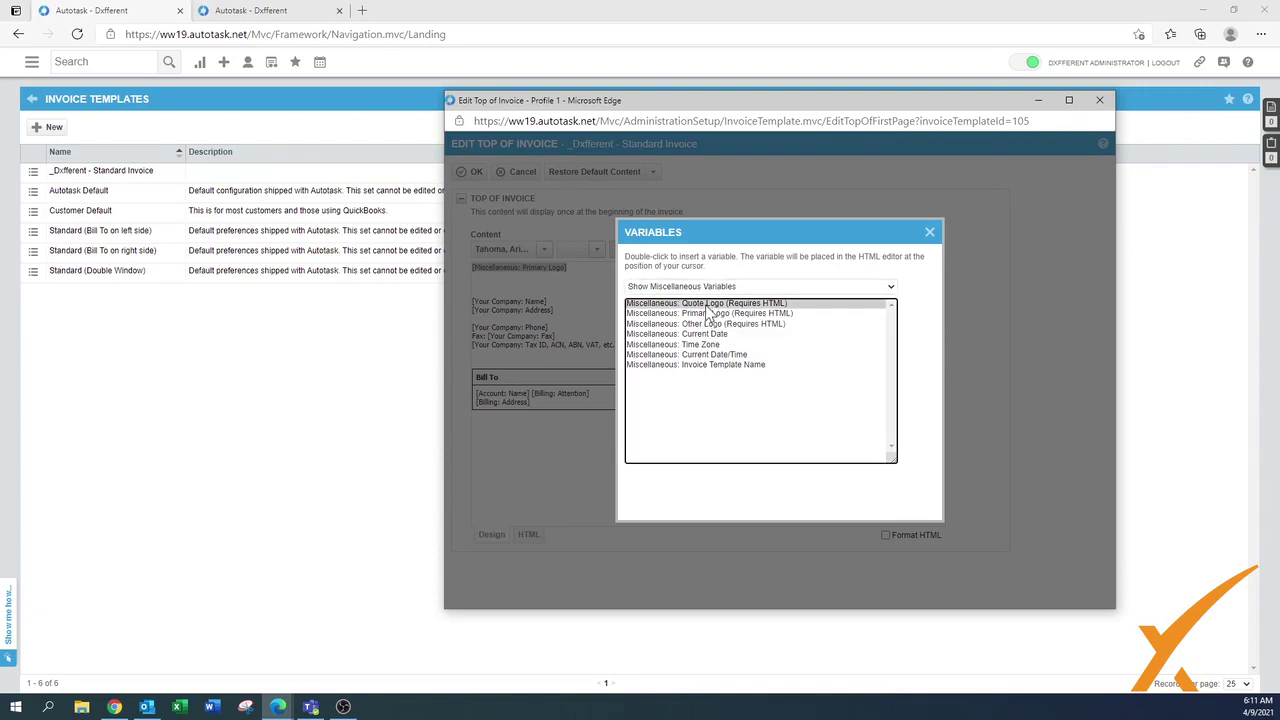
double_click(707, 305)
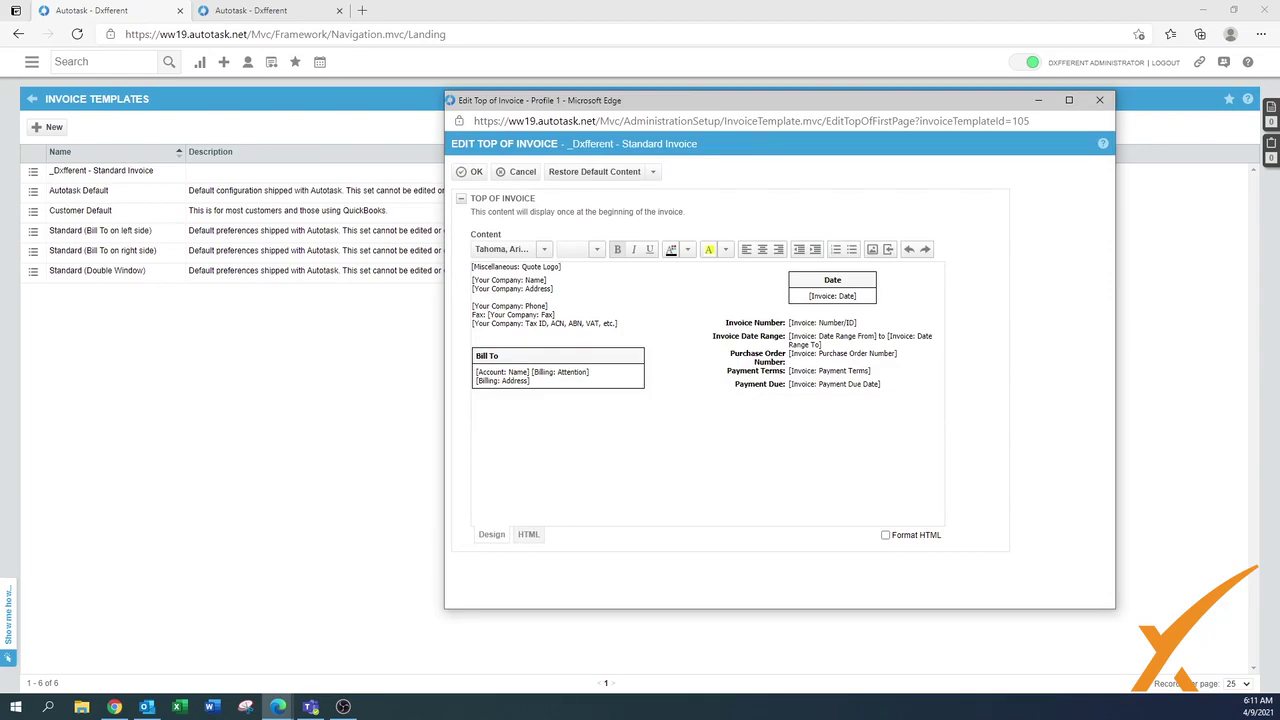
key("Return")
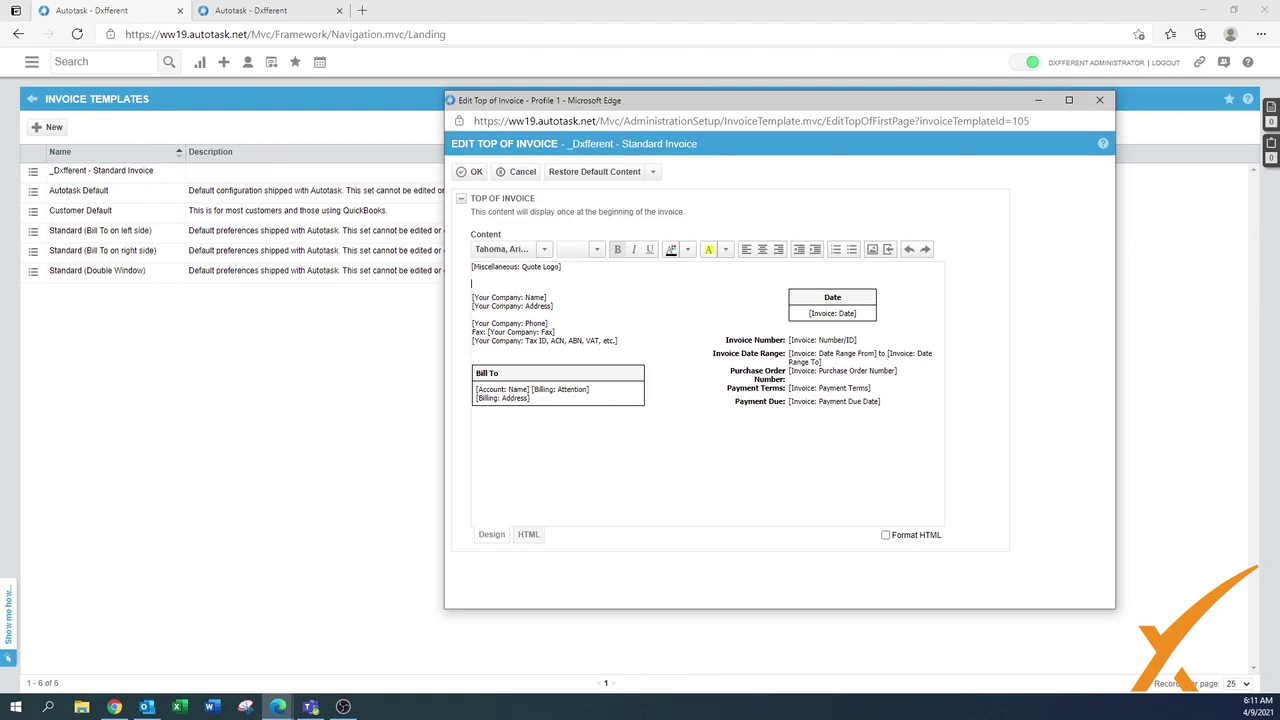
- Delete the "Your Company: Tax ID, ACN, ABN, VAT, etc." variable and apply the Top of Invoice edits
left_click_drag(618, 341, 477, 341)
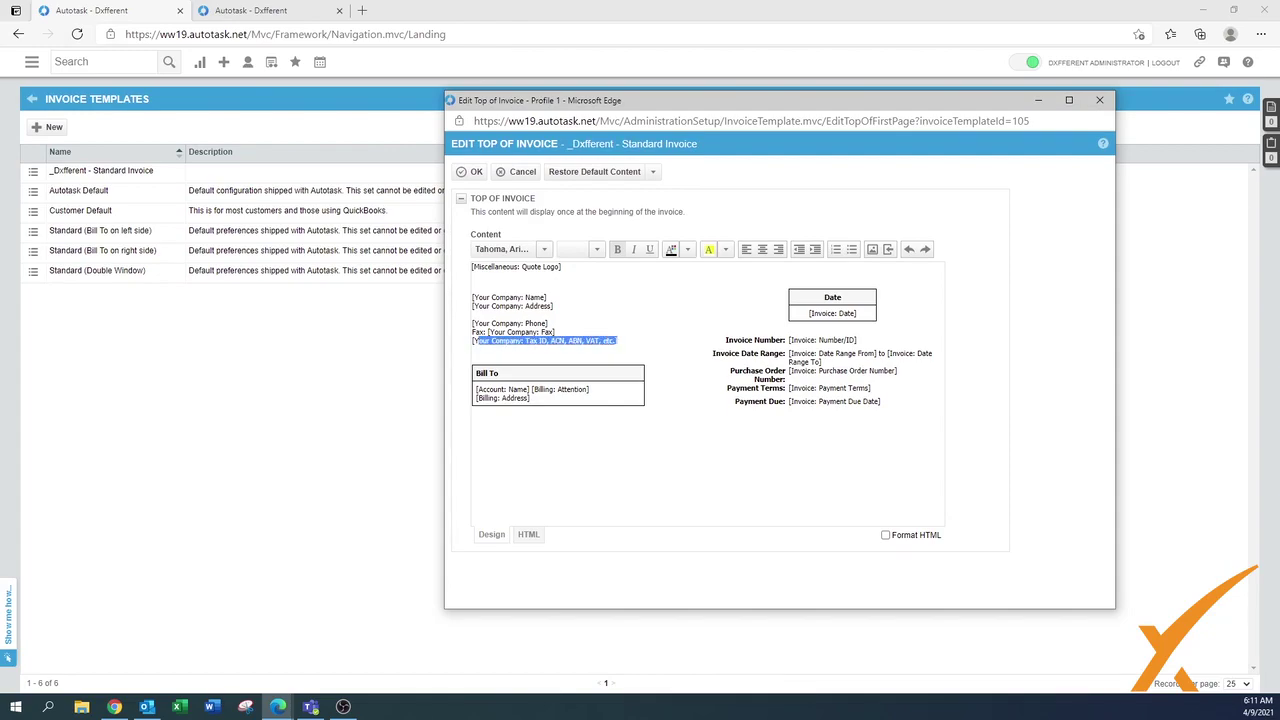
key("BackSpace")
key("BackSpace")
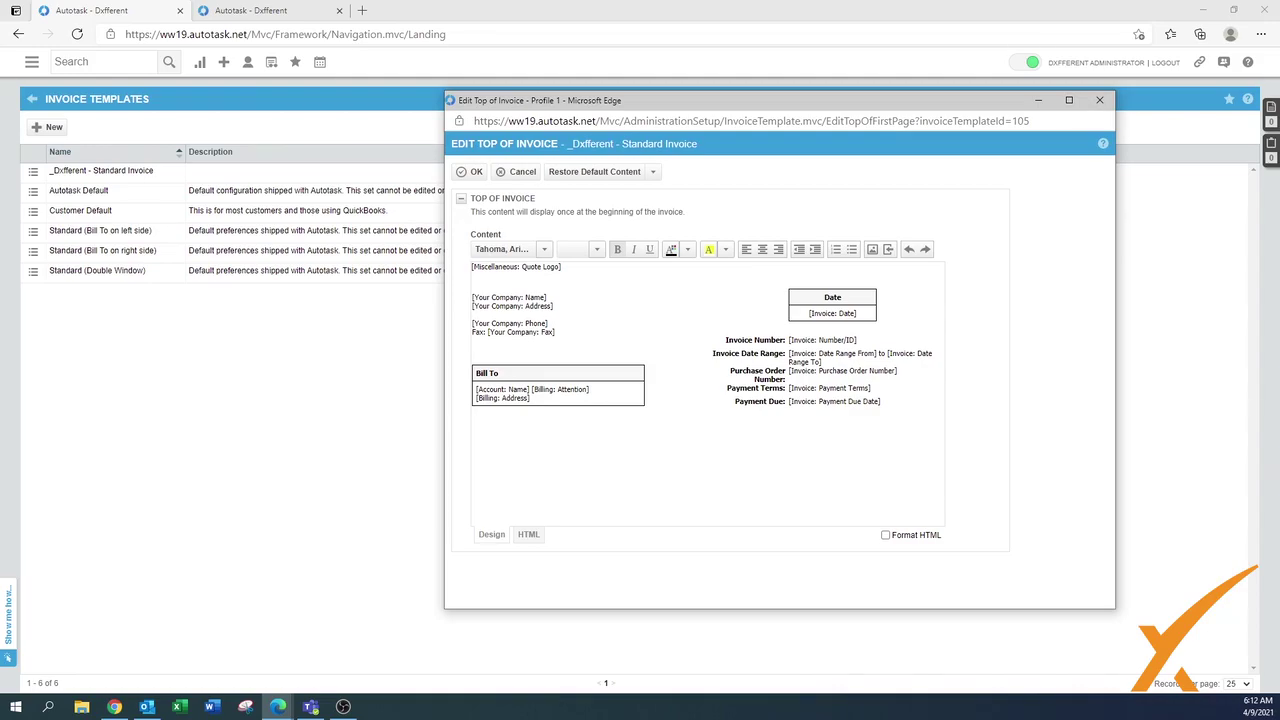
left_click(476, 172)
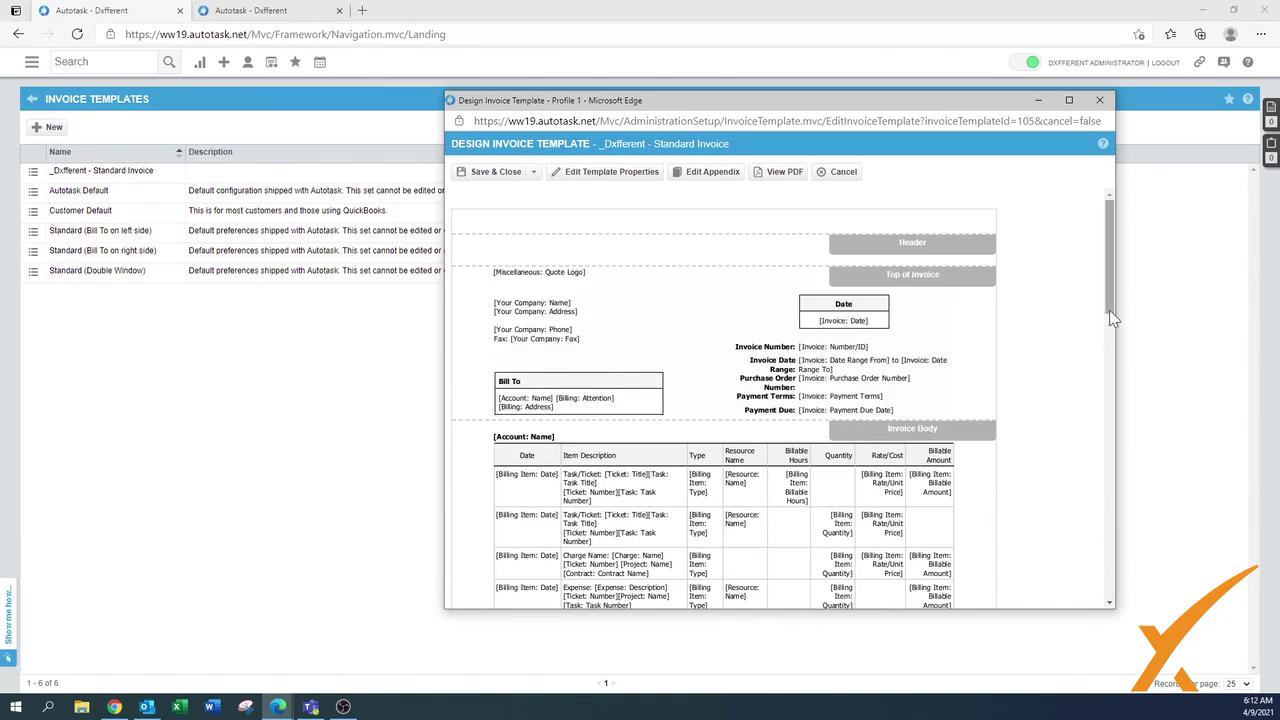
- Save and close the template design, and set "_Dxfferent - Standard Invoice" as the default invoice template
left_click_drag(1109, 294, 1117, 354)
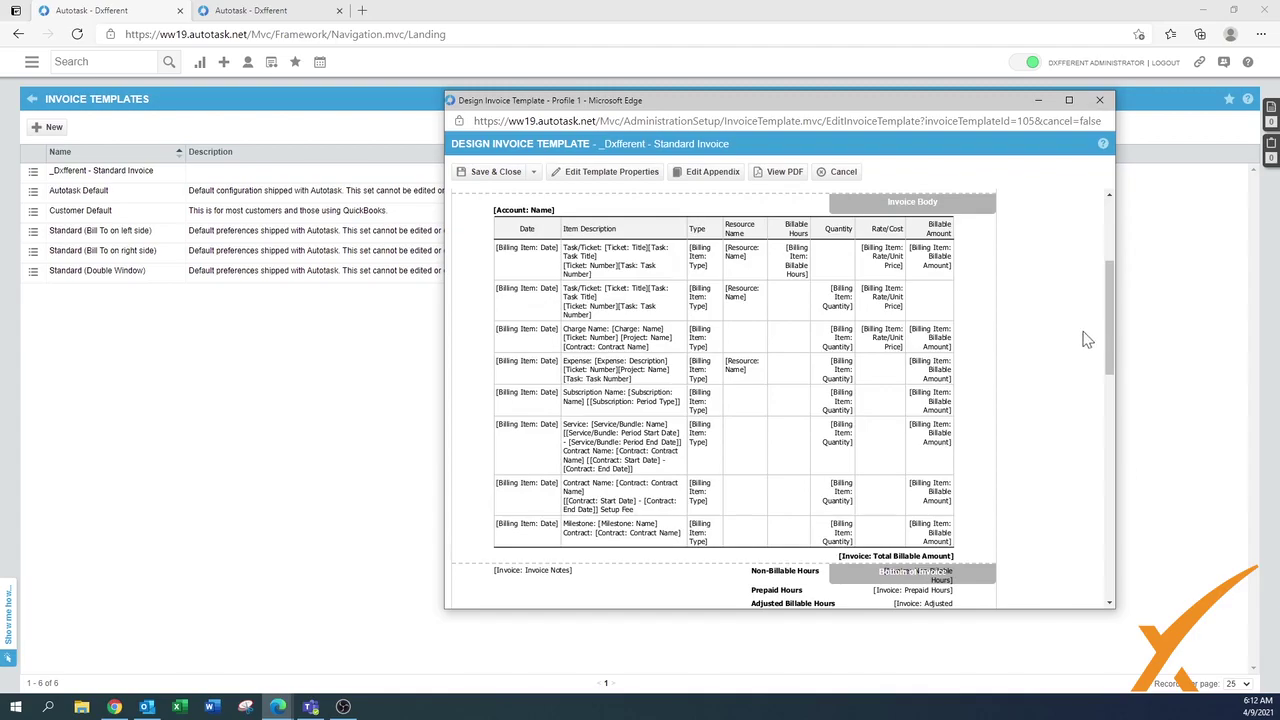
left_click_drag(1109, 274, 1109, 212)
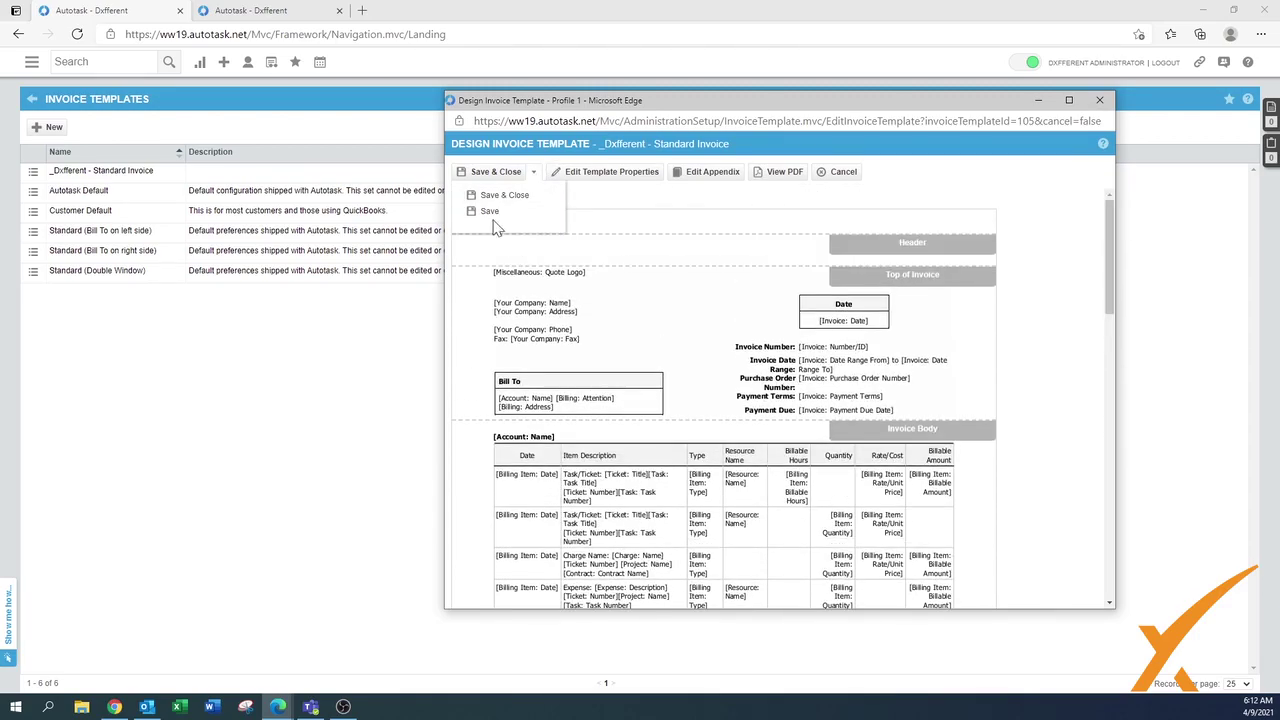
left_click(490, 174)
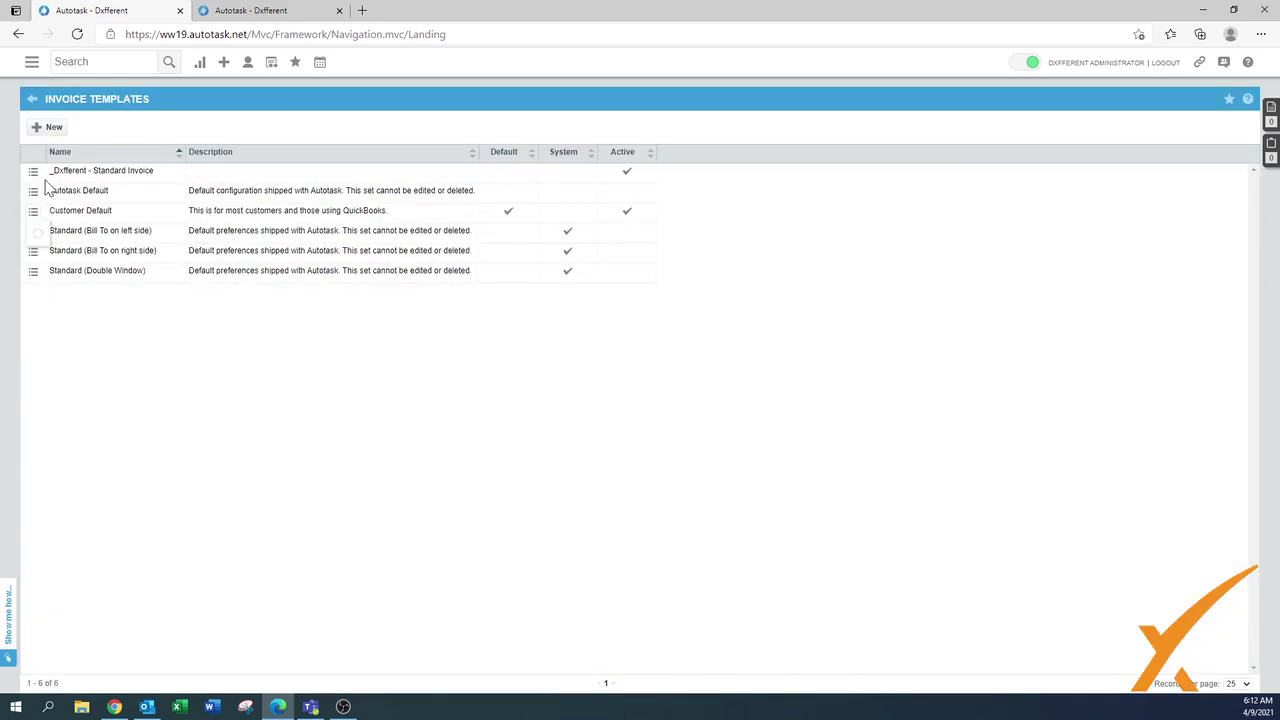
mouse_move(35, 177)
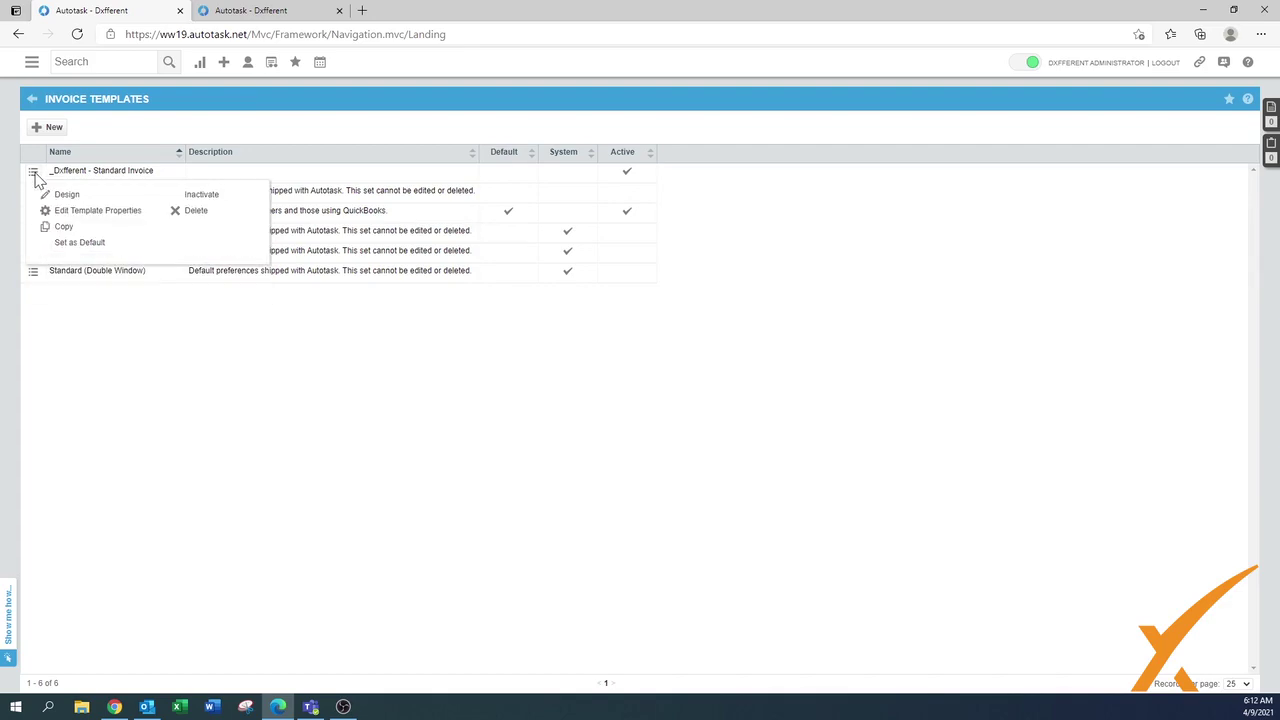
left_click(84, 245)
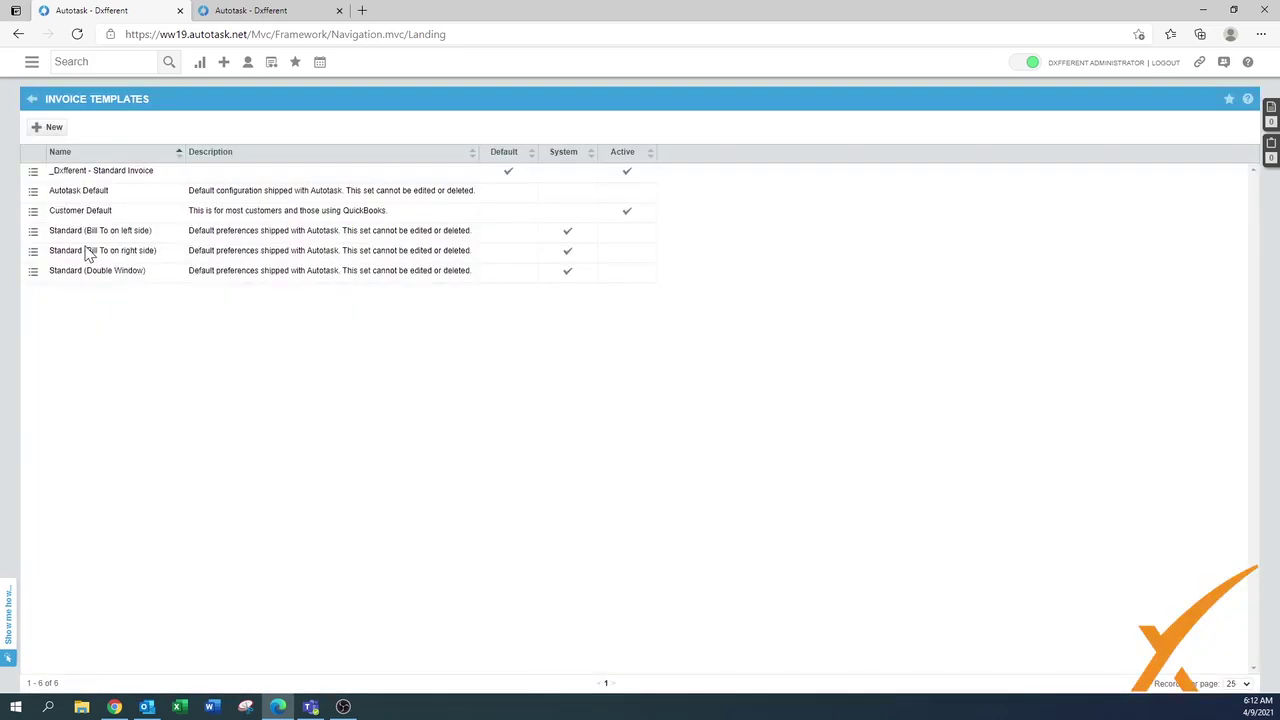
- Inactivate the "Customer Default" invoice template
mouse_move(40, 220)
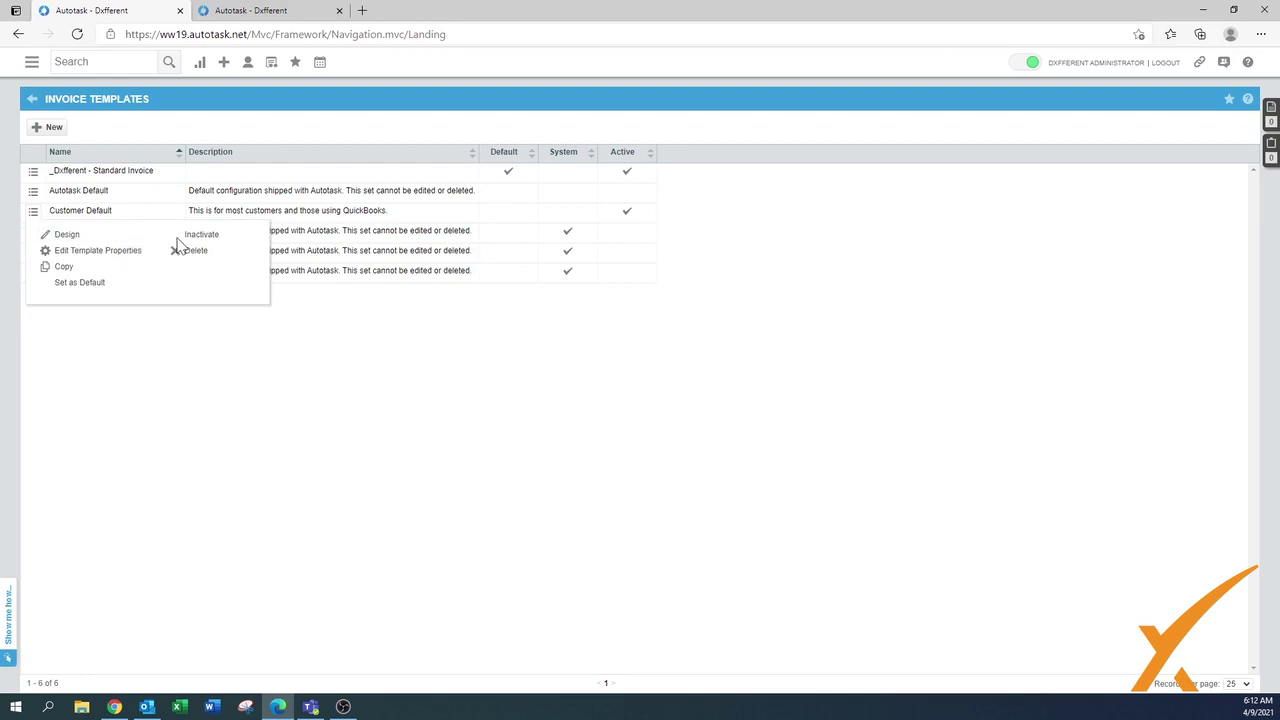
left_click(209, 237)
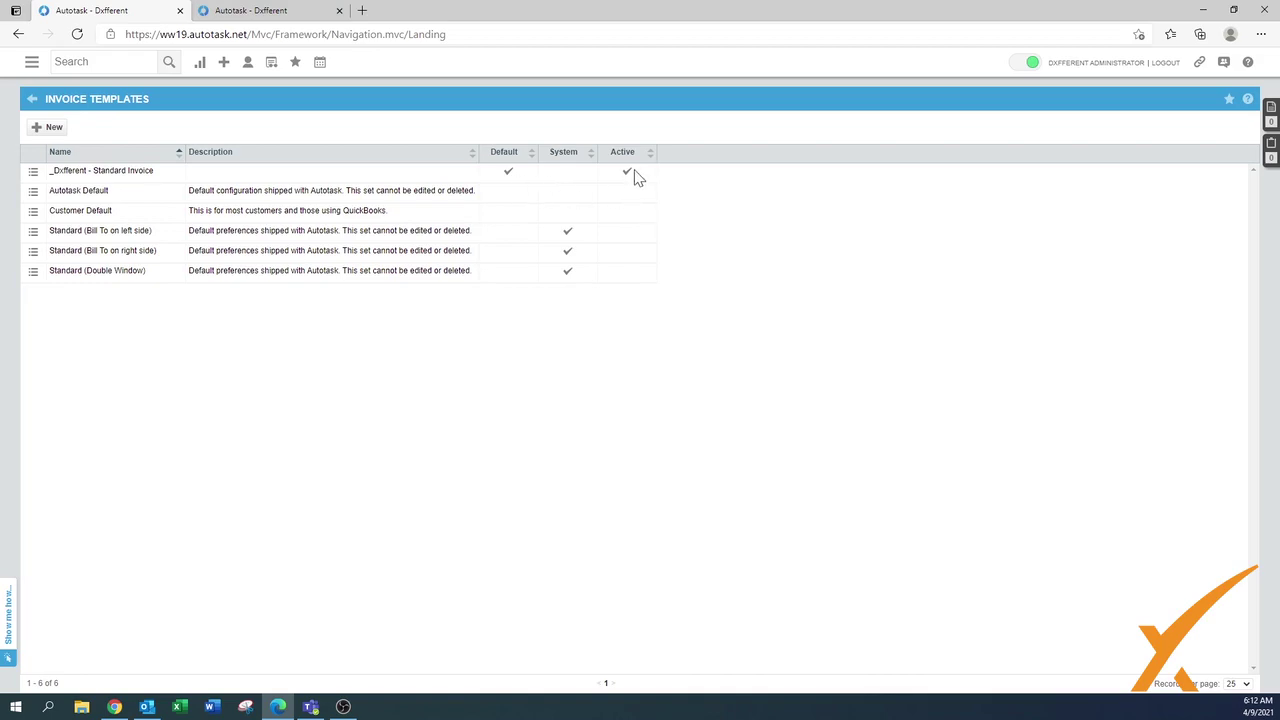
left_click(200, 64)
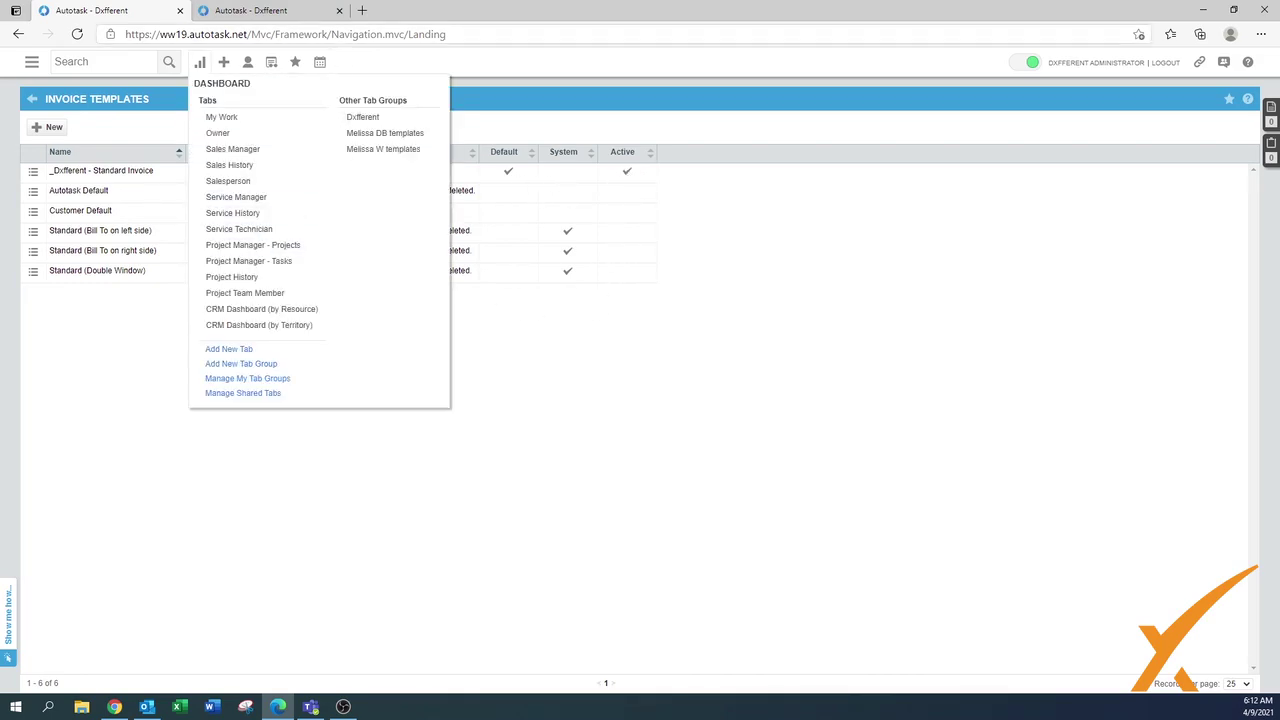
- Close the outdated invoice processing dialog, reload Invoicing / Items to Invoice, and search for the items to invoice
left_click(302, 12)
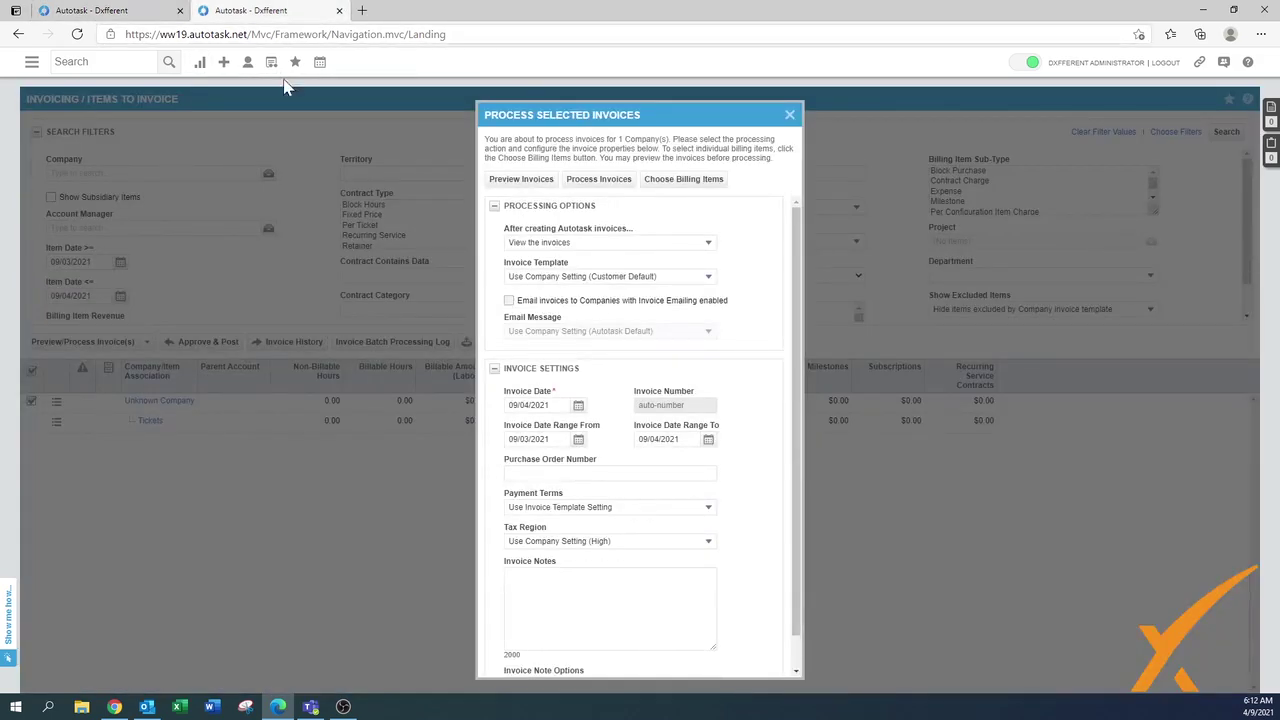
left_click(790, 116)
left_click(31, 61)
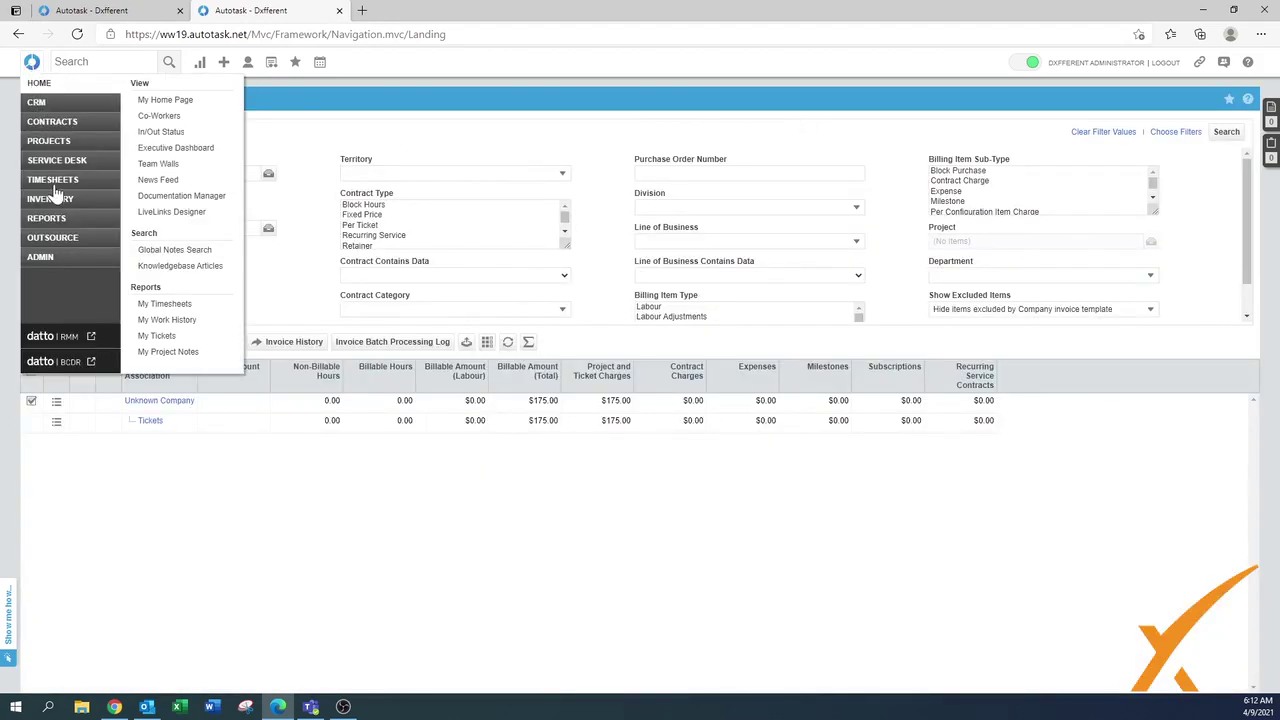
mouse_move(57, 121)
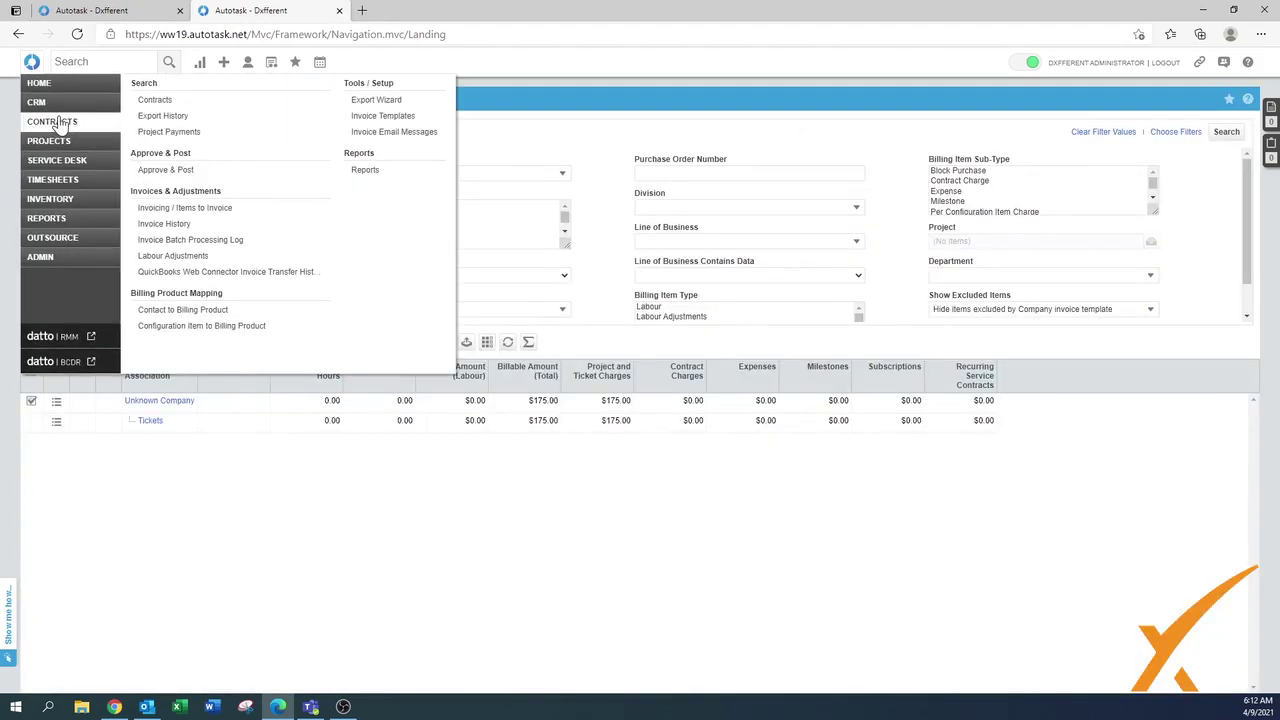
left_click(199, 212)
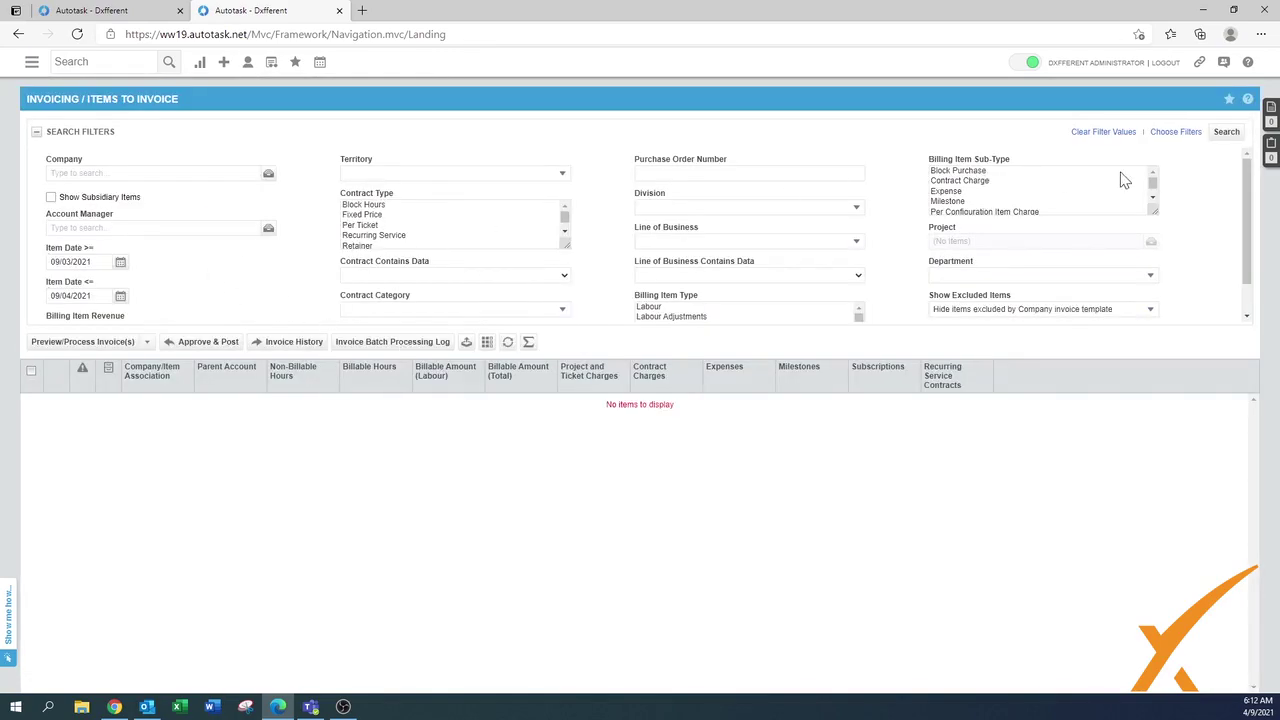
left_click(1226, 133)
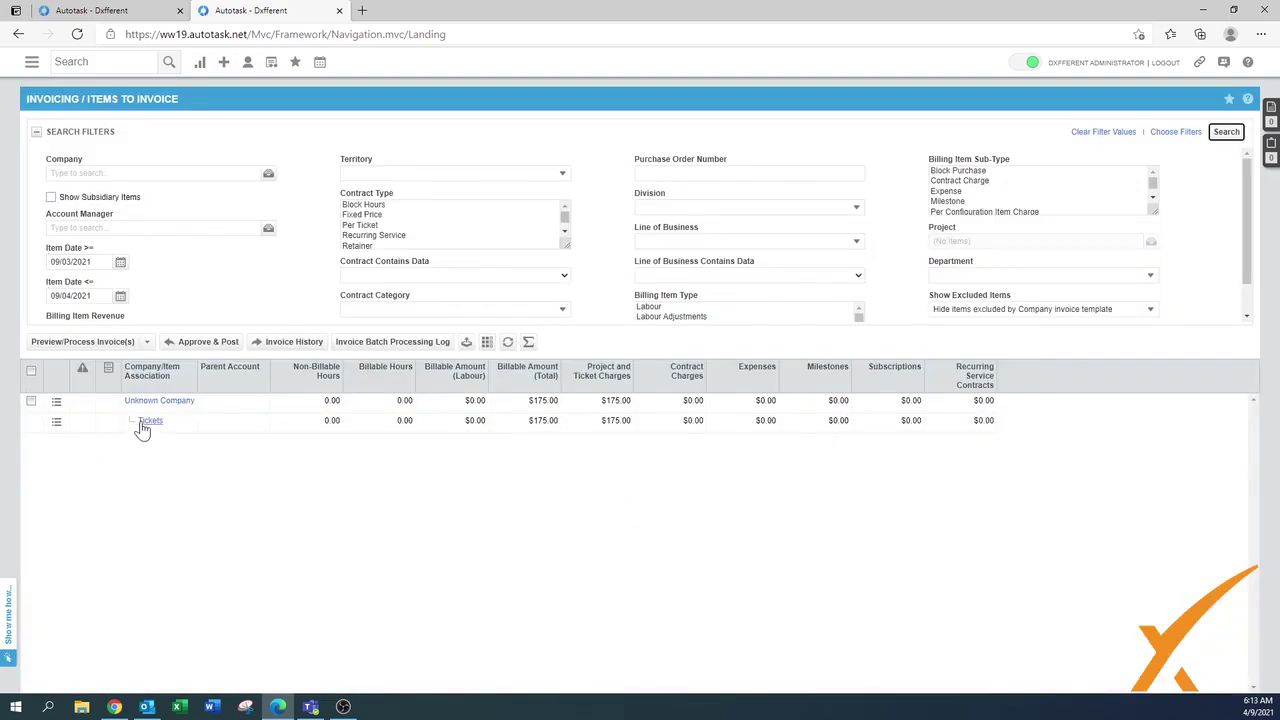
- Preview the invoice for all found items using the "_Dxfferent - Standard Invoice" template, and close the preview and processing dialog
left_click(31, 371)
left_click(63, 345)
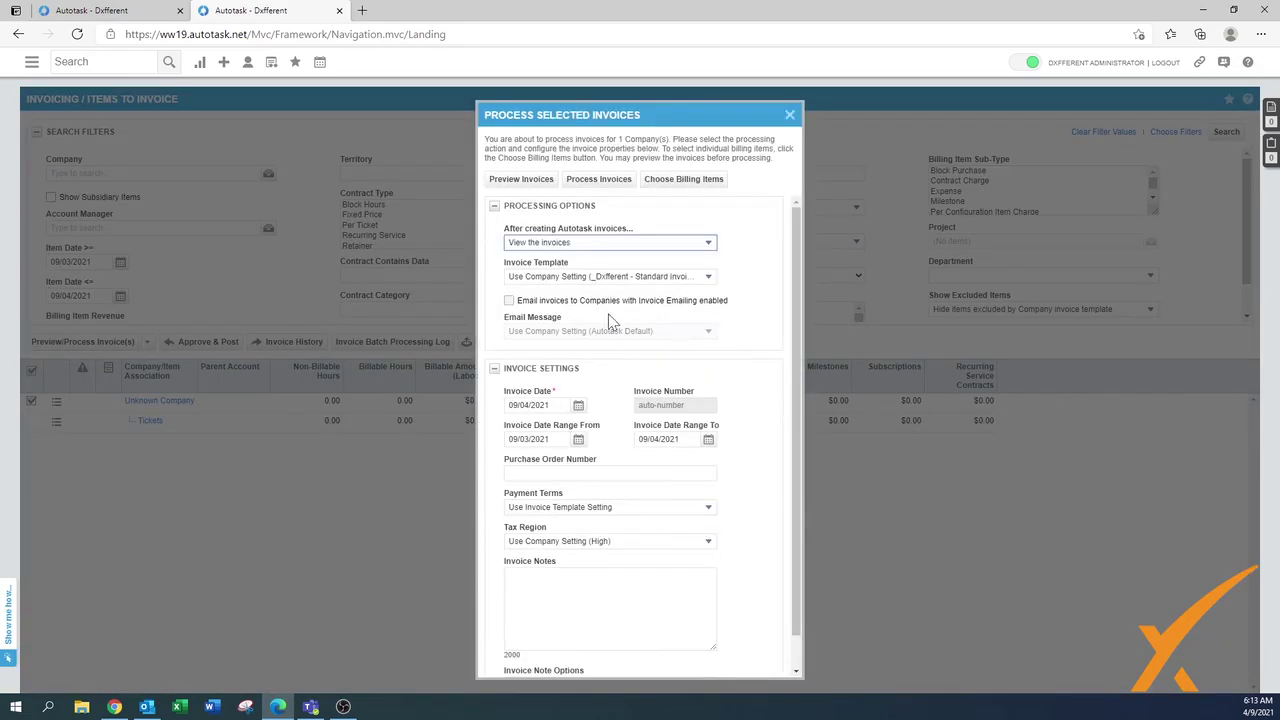
left_click(568, 277)
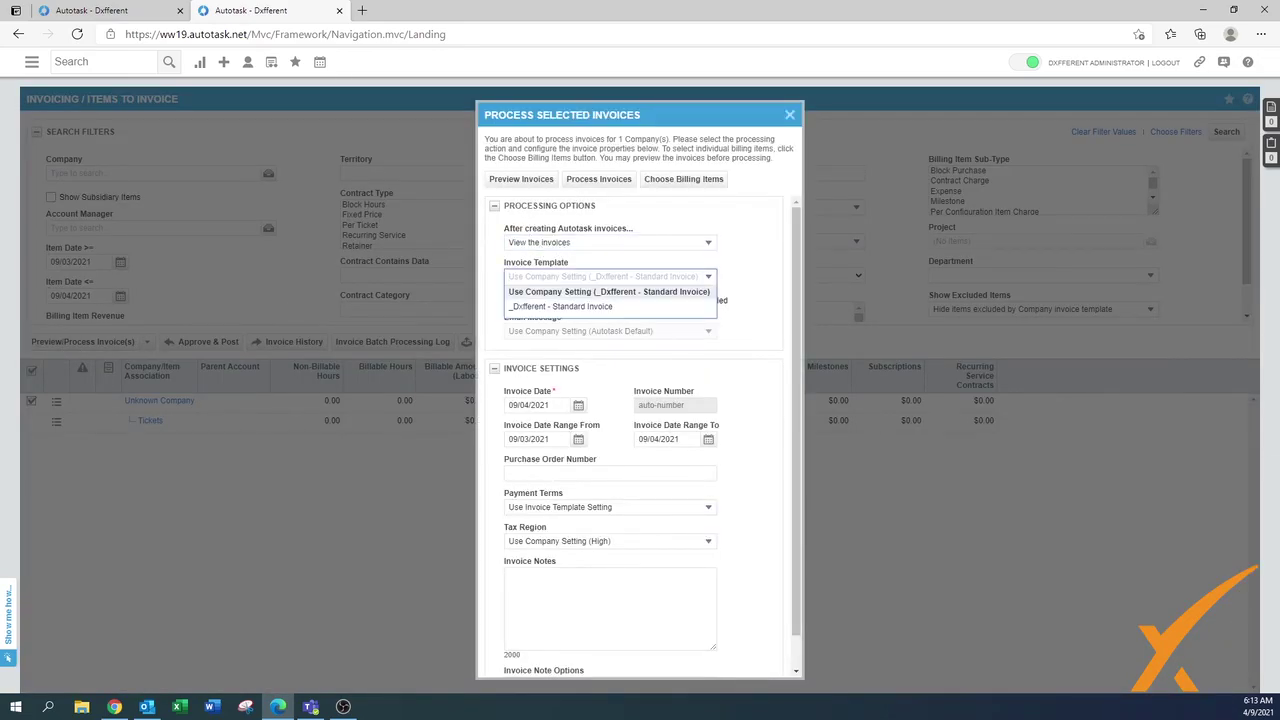
left_click(557, 307)
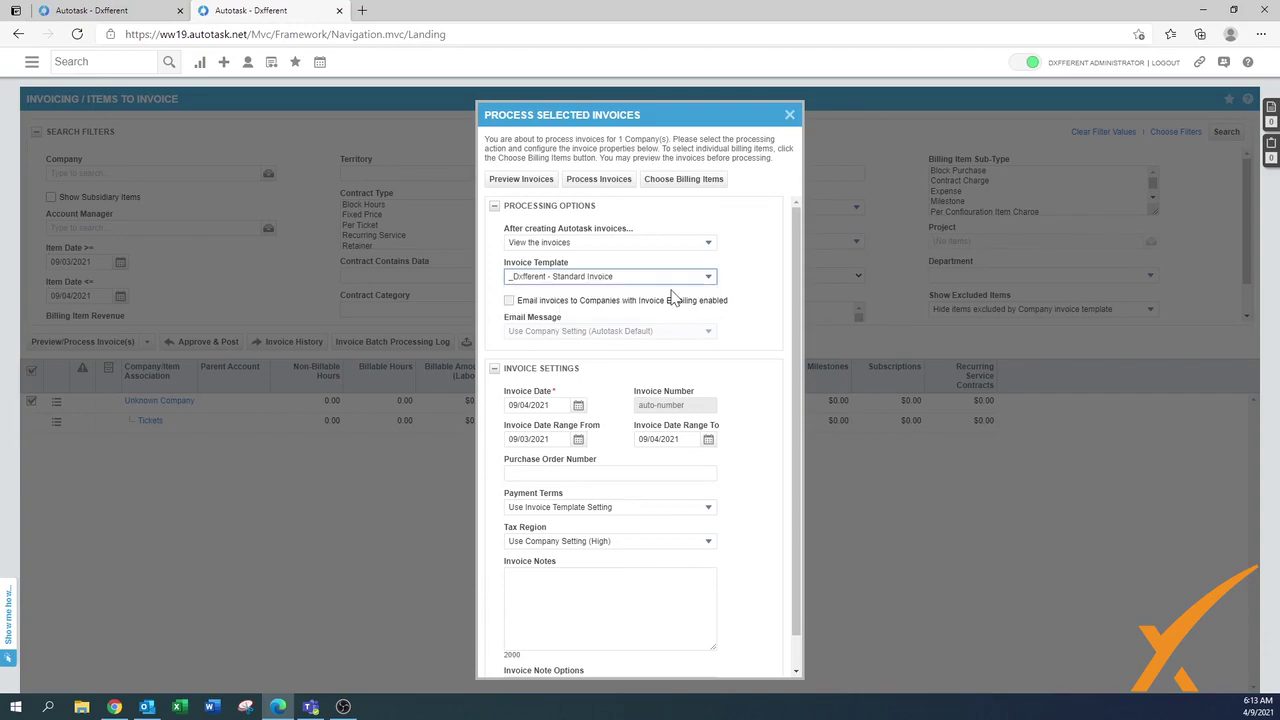
left_click(517, 178)
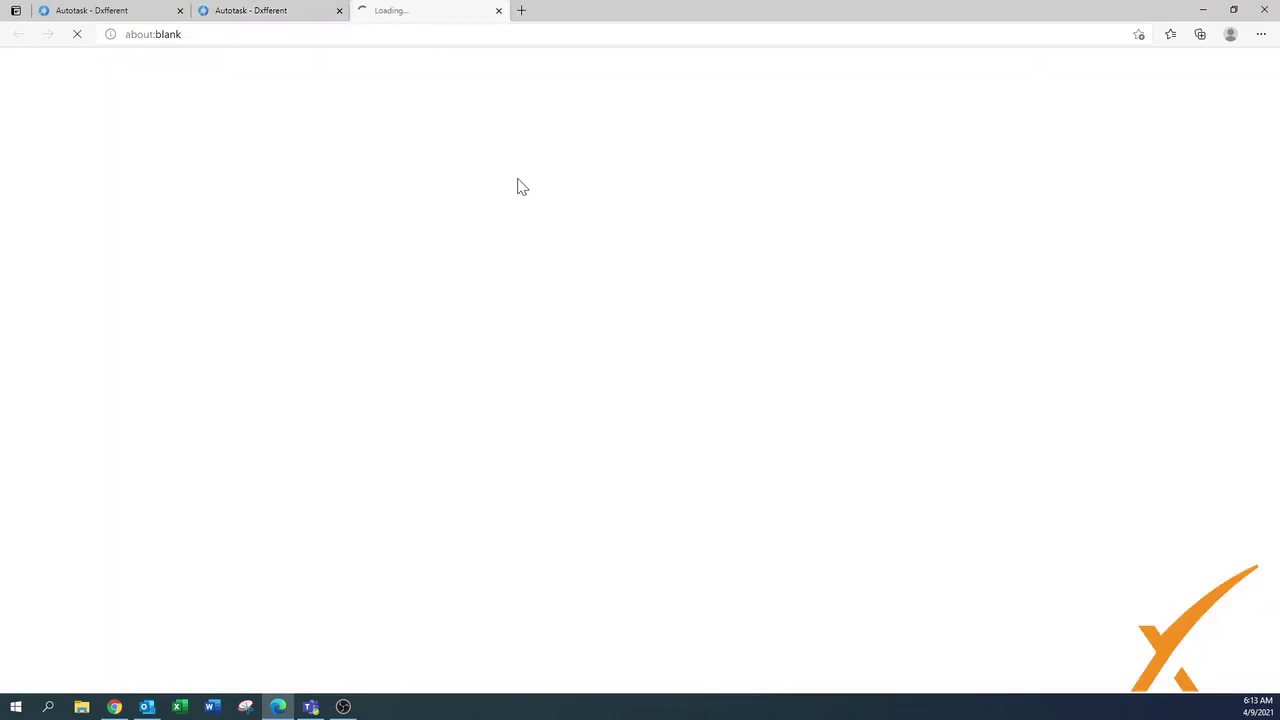
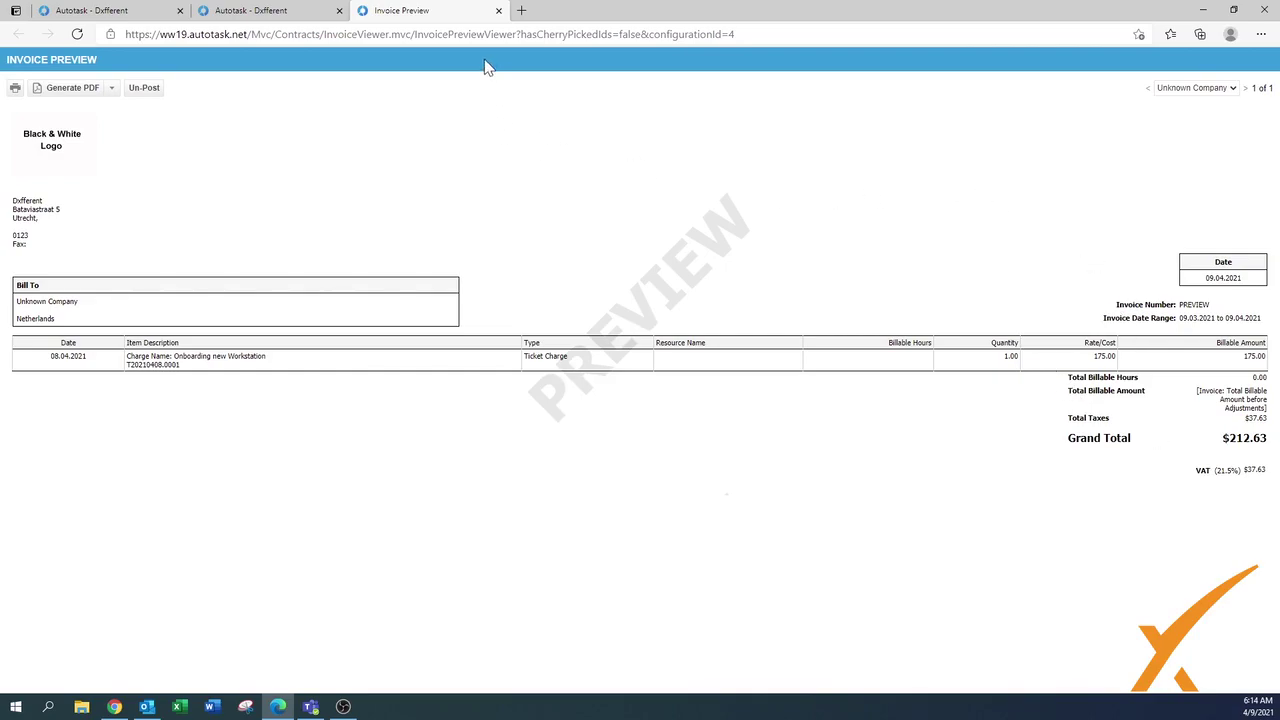
left_click(499, 11)
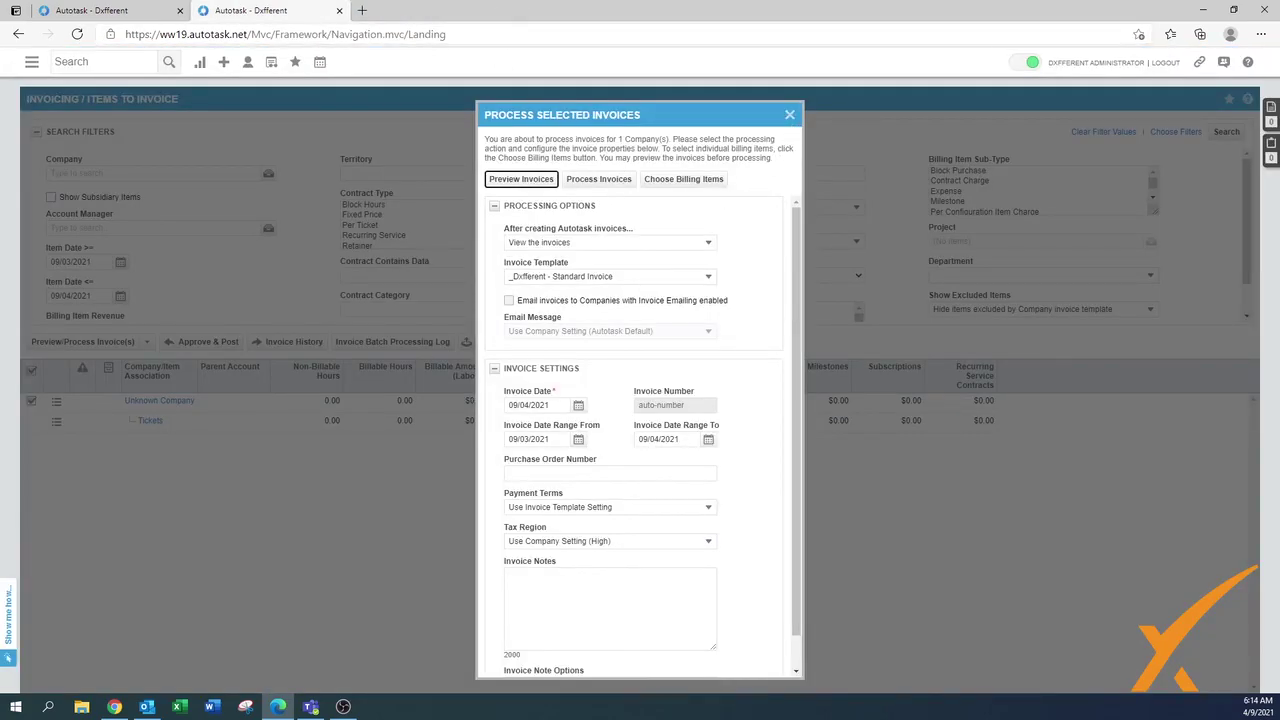
left_click(789, 114)
- Open the Top of Invoice section of the "_Dxfferent - Standard Invoice" design and delete the Invoice Date Range label and its variables
left_click(155, 18)
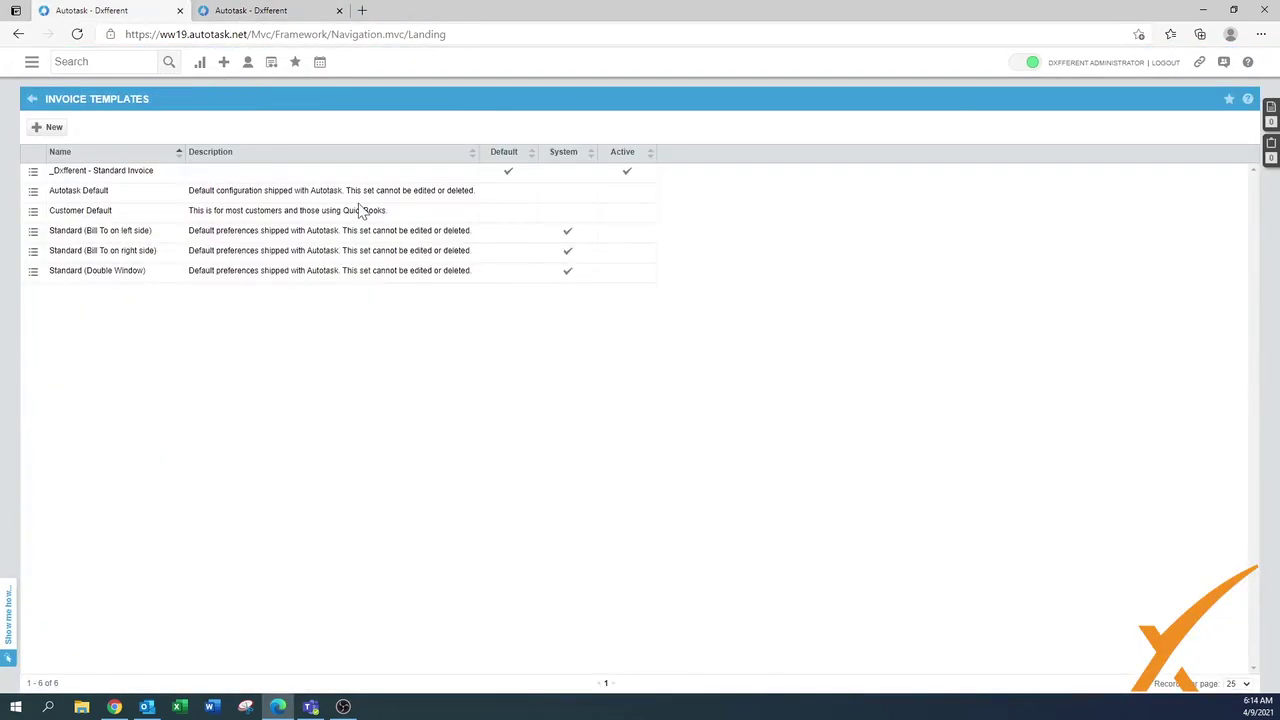
left_click(34, 173)
left_click(34, 172)
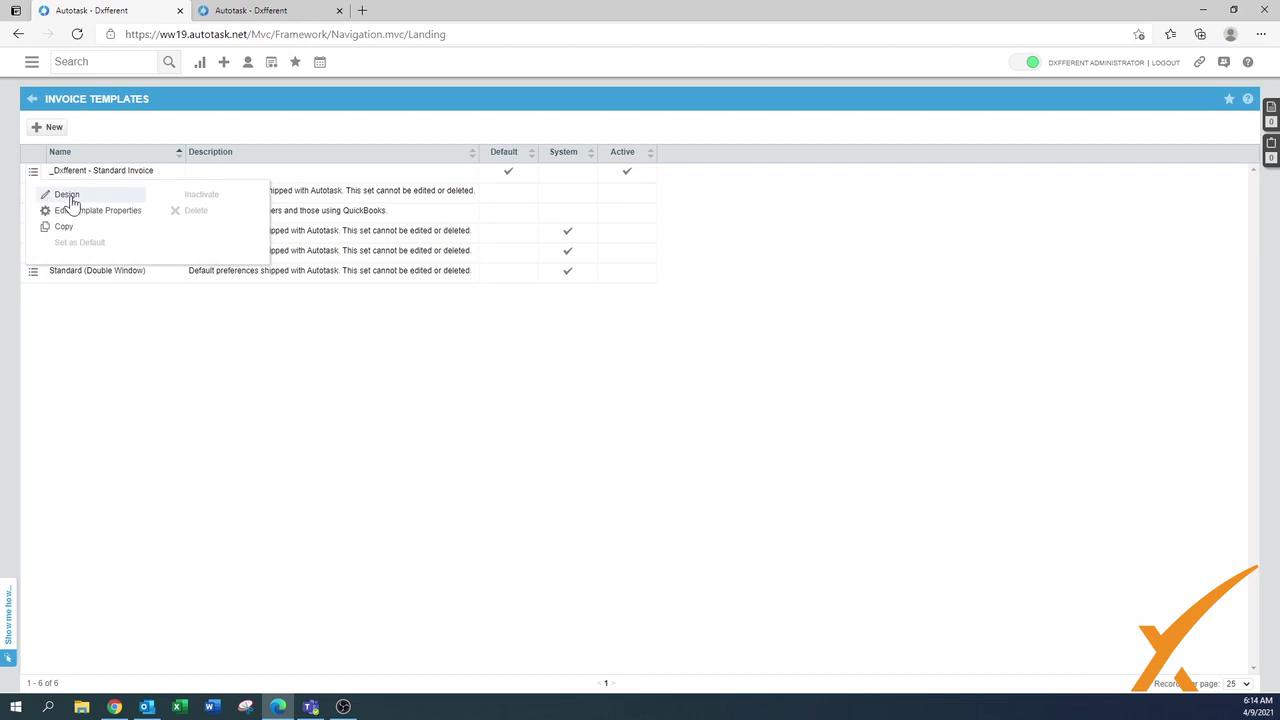
left_click(66, 196)
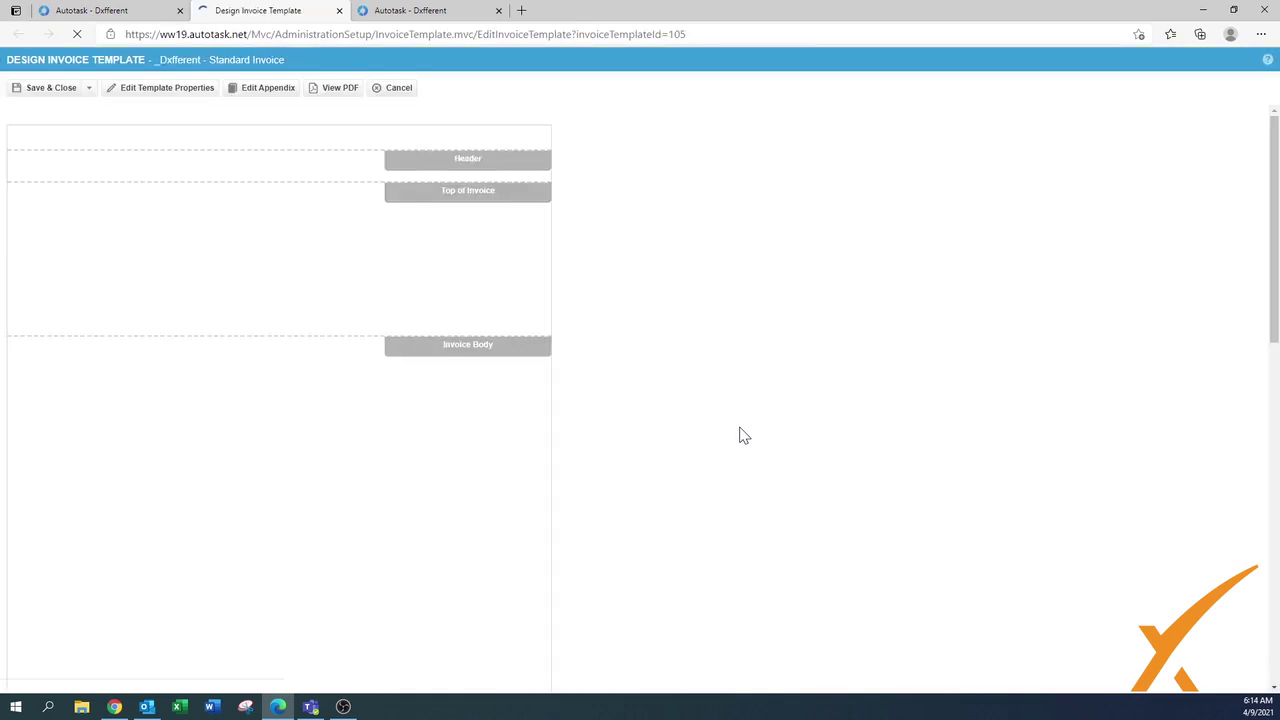
mouse_move(289, 294)
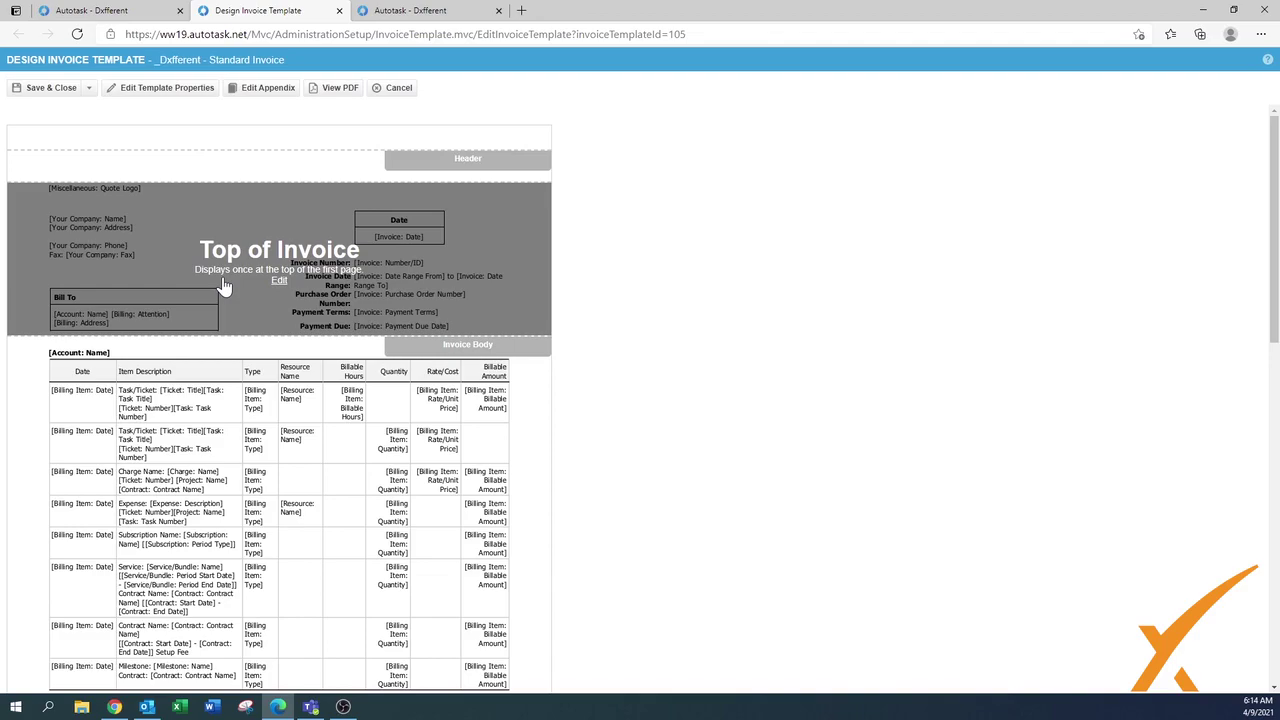
left_click(278, 284)
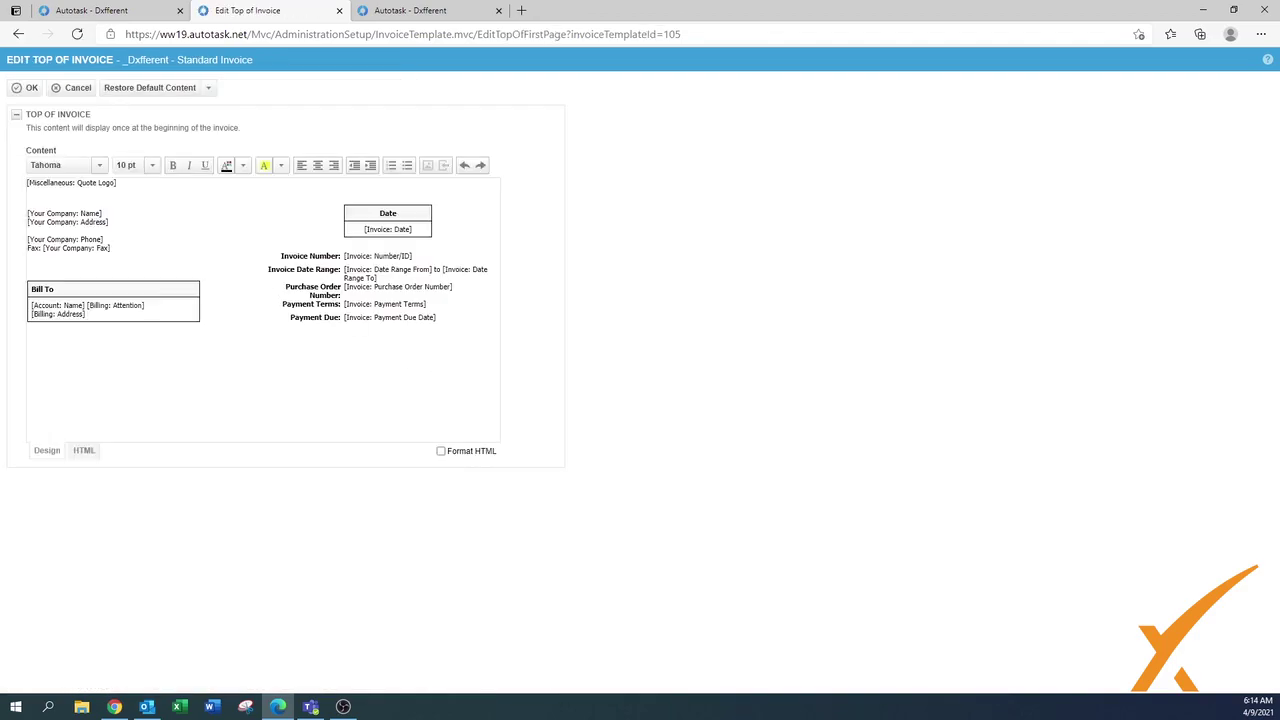
left_click_drag(378, 278, 268, 270)
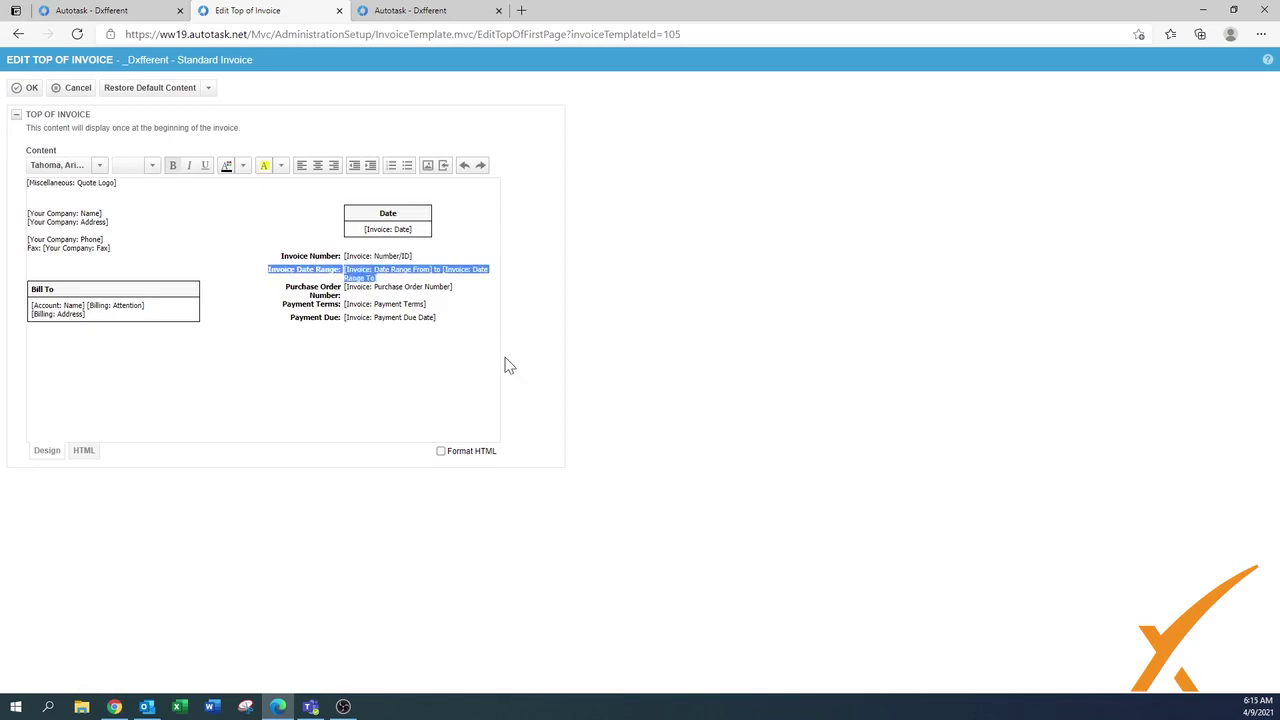
key("Delete")
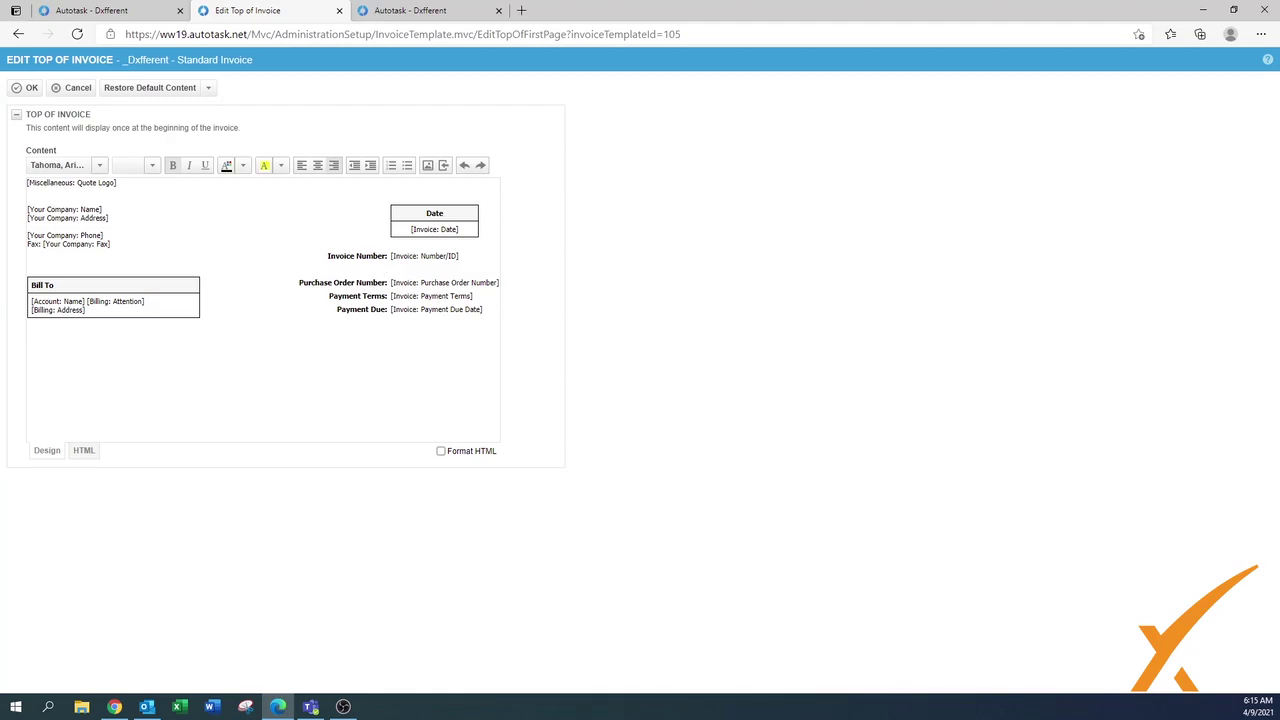
left_click_drag(327, 256, 366, 256)
left_click(386, 268)
type("Invoice Number:")
key("shift+Home")
key("shift+Up")
key("shift+Up")
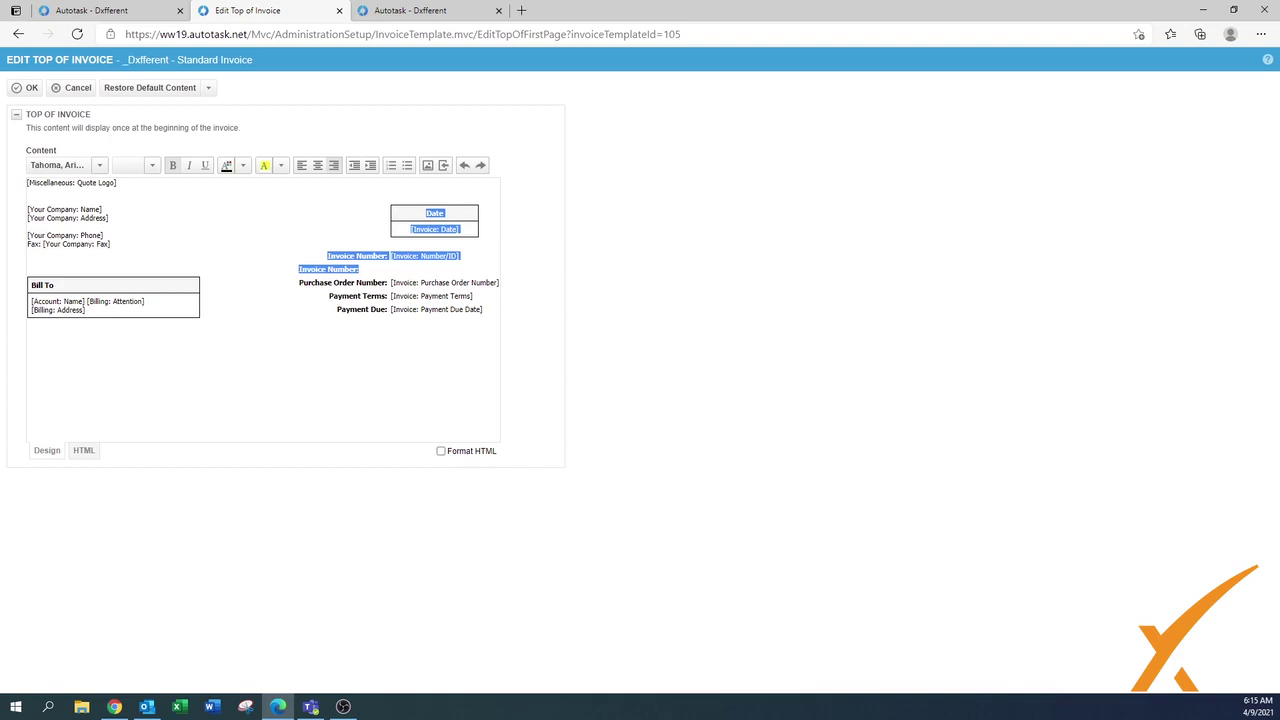
key("shift+Down")
key("shift+Down")
key("shift+Left")
key("shift+Left")
key("shift+Left")
key("shift+Left")
key("shift+Left")
key("shift+Left")
key("shift+Left")
key("shift+Left")
key("shift+Left")
key("shift+Left")
key("shift+Left")
key("shift+Left")
key("shift+Left")
key("shift+Up")
key("shift+Up")
key("shift+Down")
key("shift+Down")
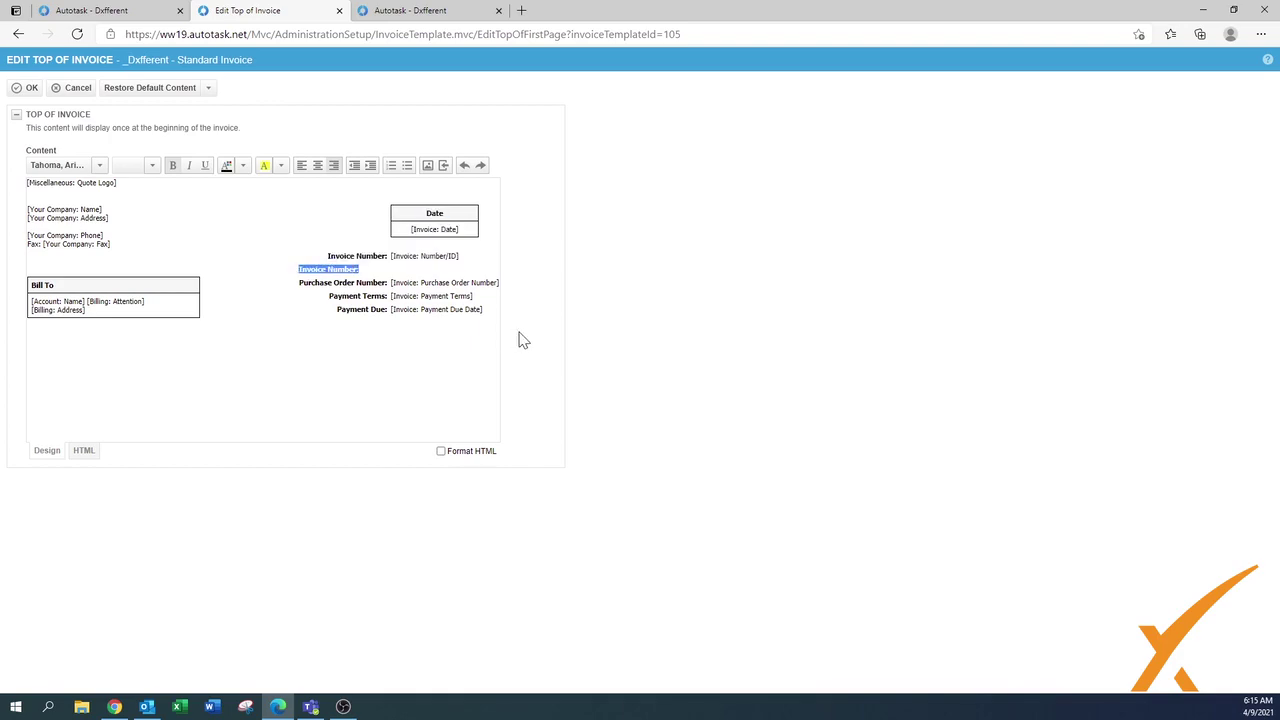
key("Delete")
- Inspect the Top of Invoice HTML source, return to the design view, and apply the section's edits
left_click(88, 452)
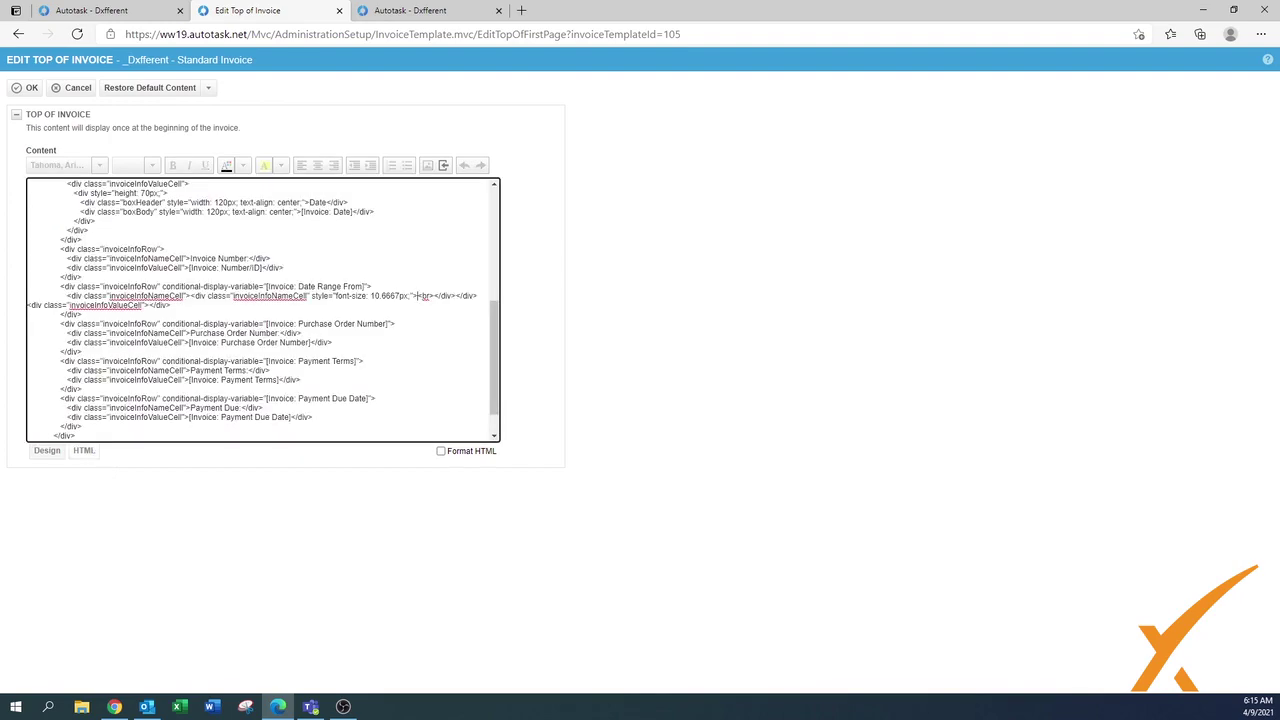
left_click_drag(500, 385, 505, 256)
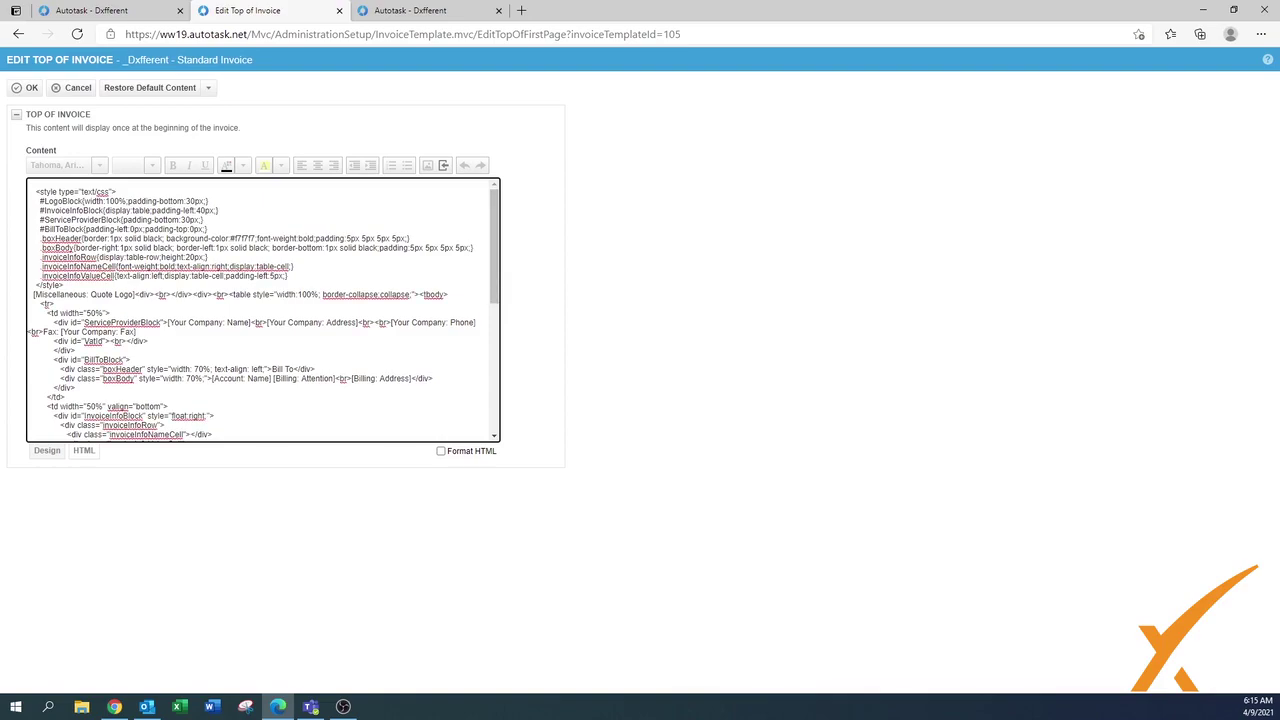
left_click(51, 456)
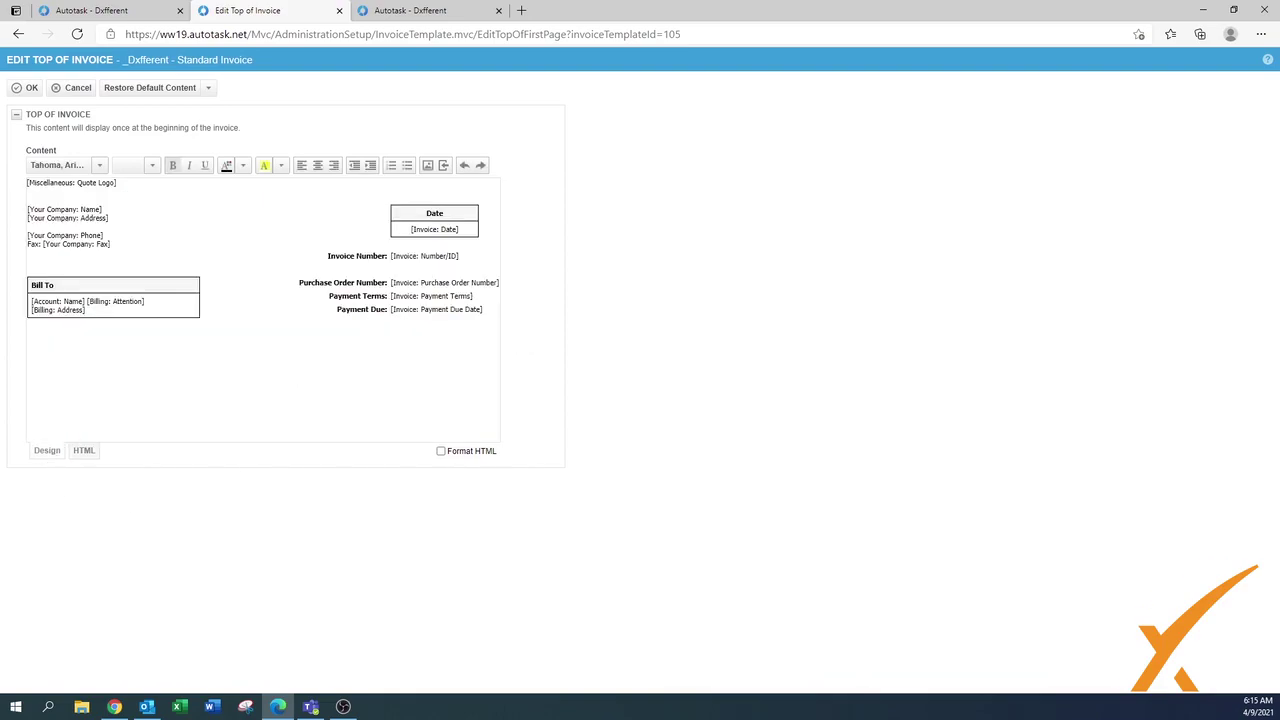
left_click(26, 88)
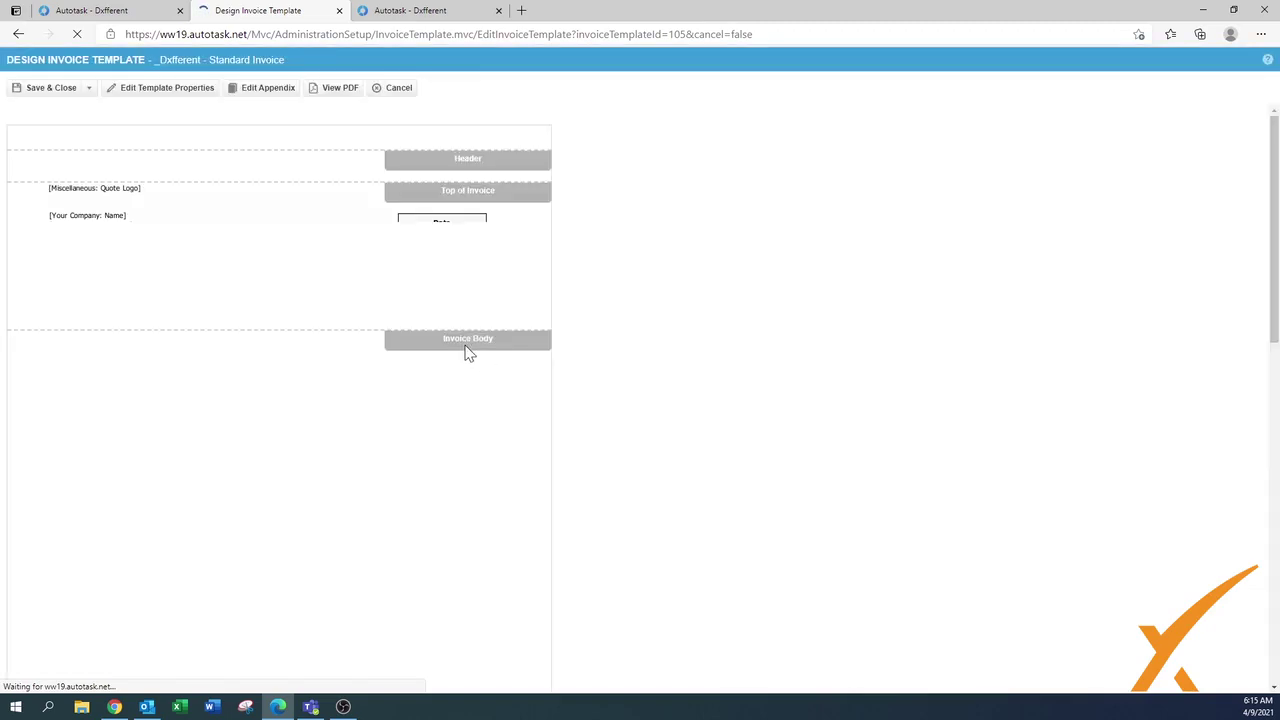
- Open the Invoice Body section for editing and move the Work Type column to position 9, directly below Billable Amount
scroll(466, 352, "down", 2)
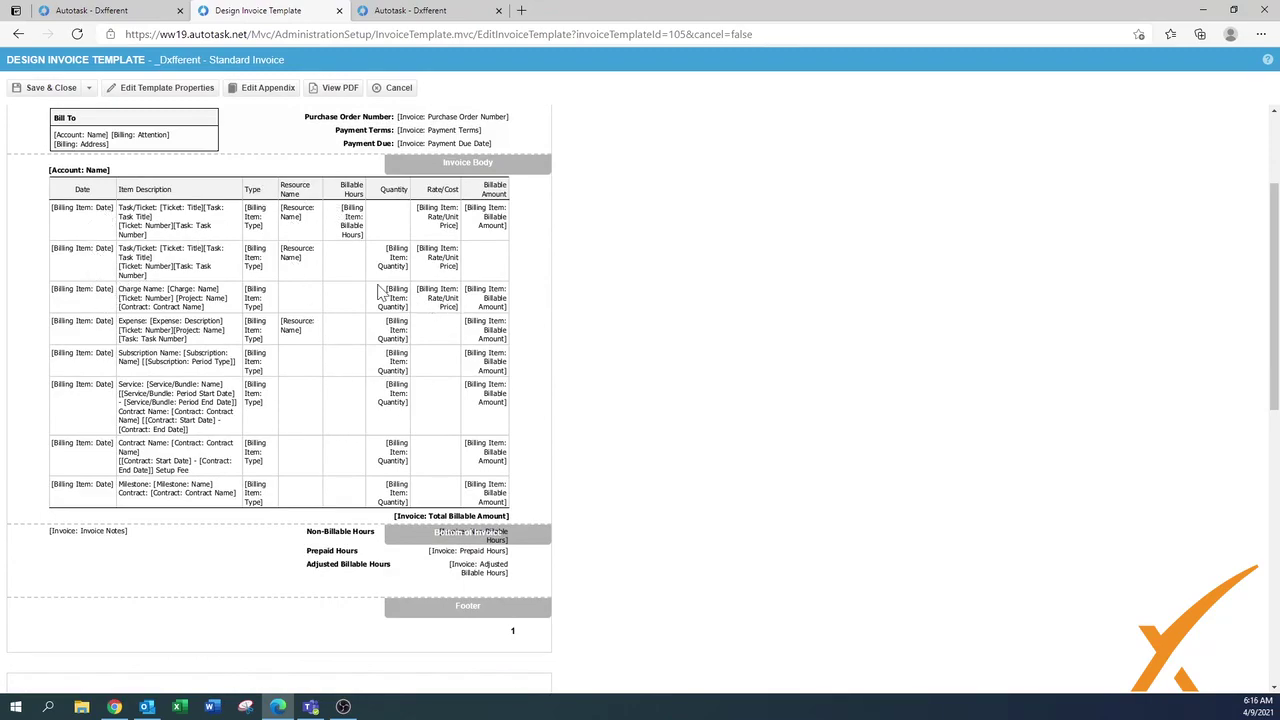
mouse_move(300, 290)
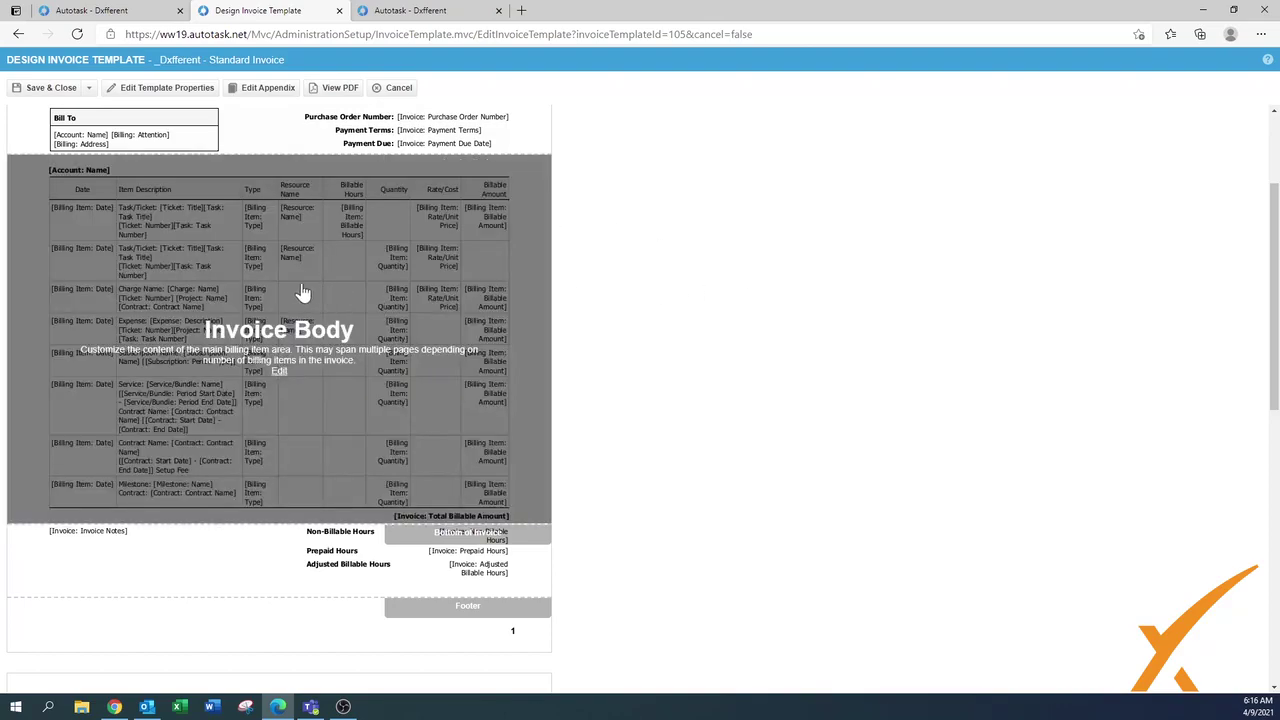
left_click(279, 373)
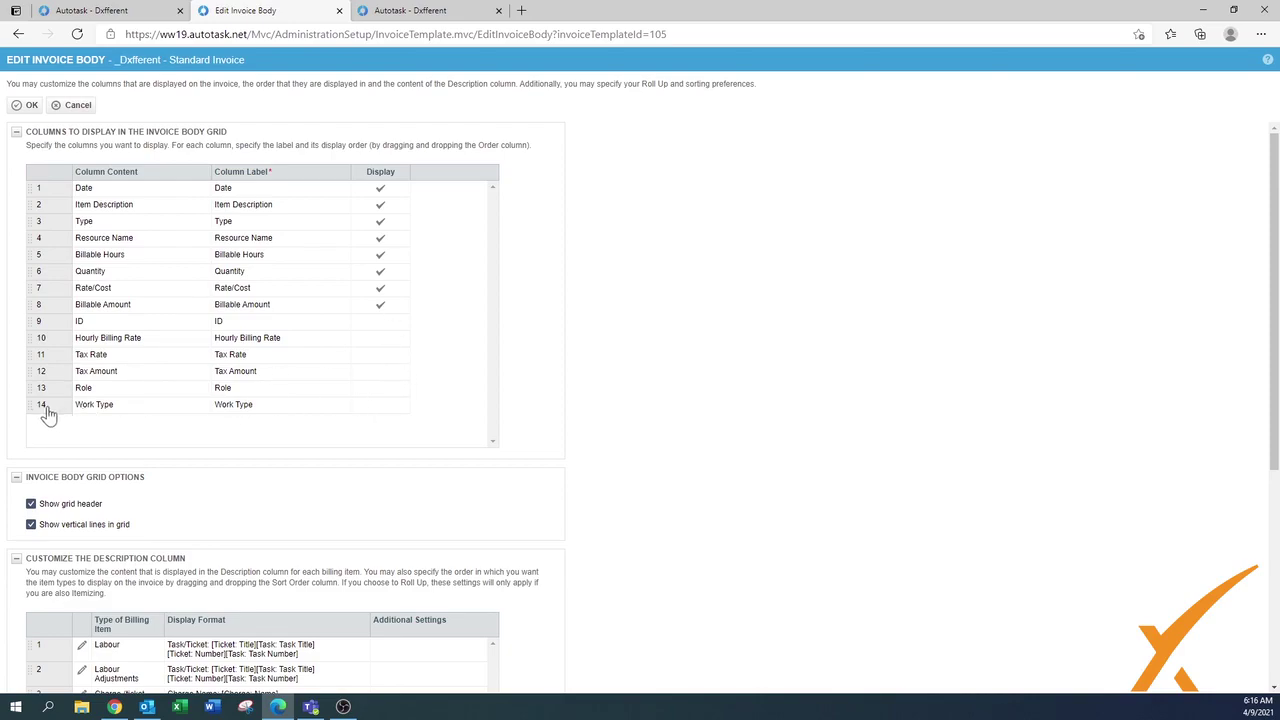
right_click(111, 409)
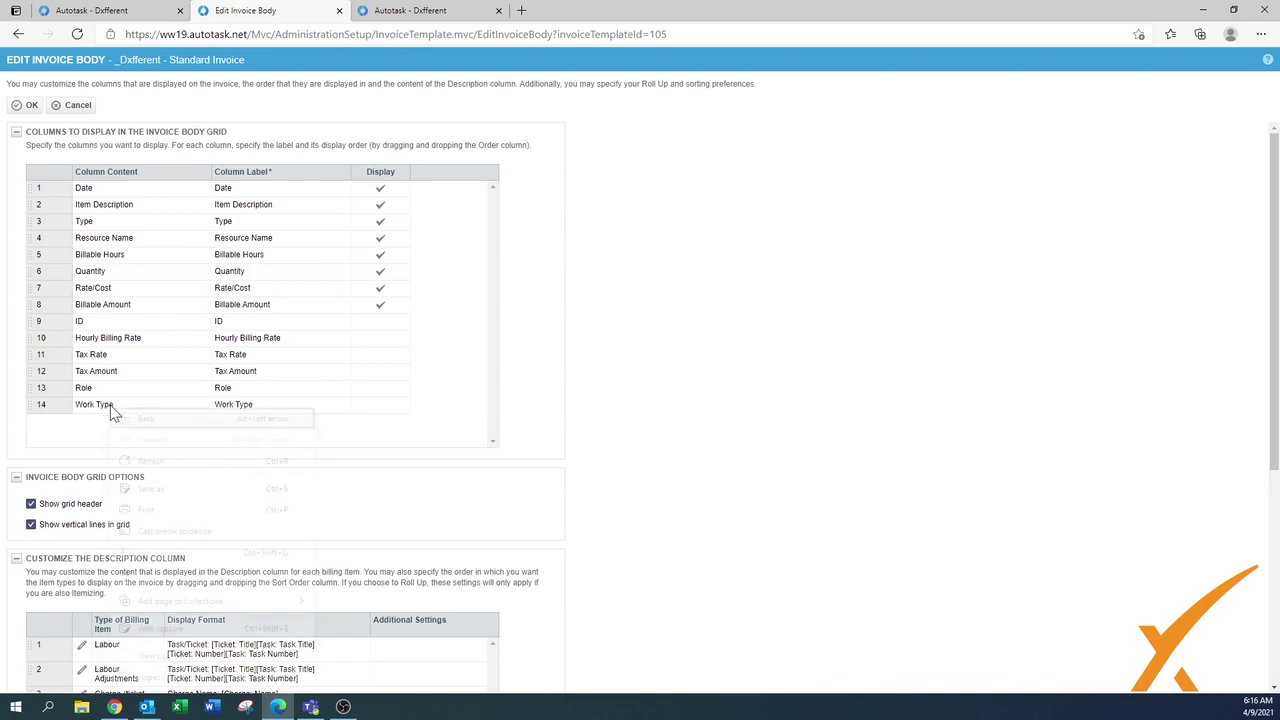
left_click_drag(40, 406, 52, 319)
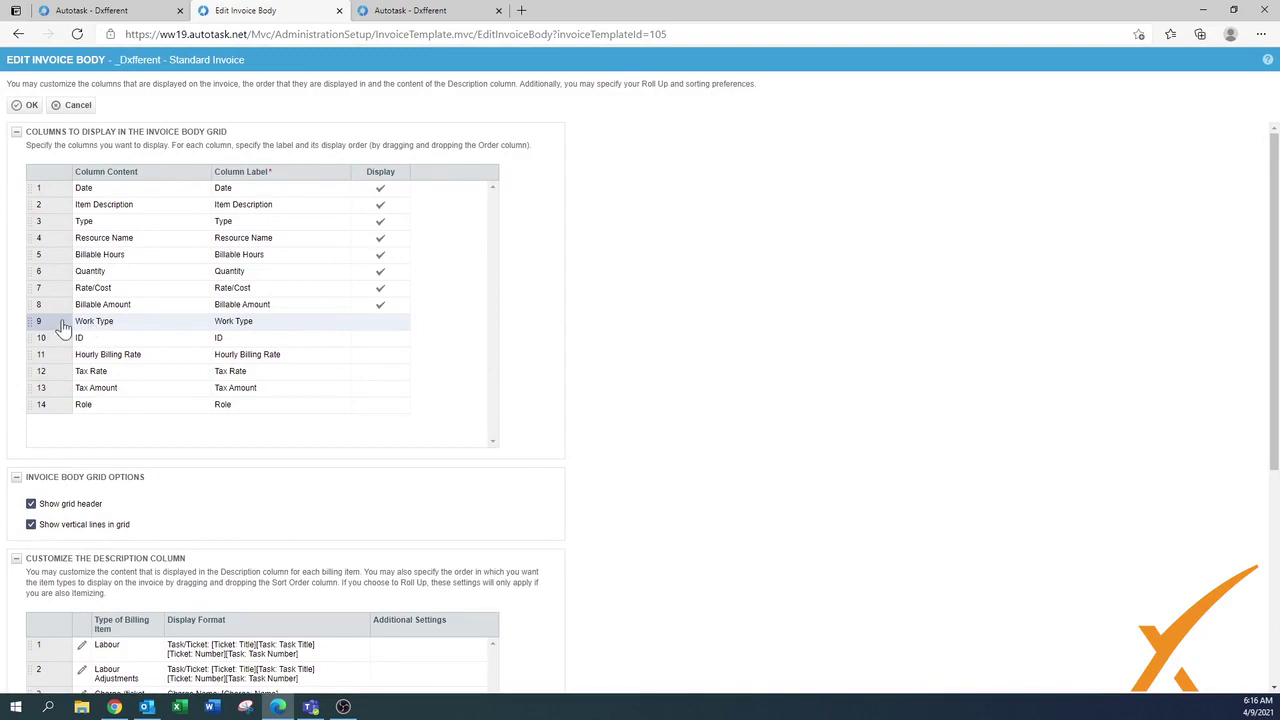
- Enable the display of the Work Type column in the invoice body grid and save the row
left_click(386, 333)
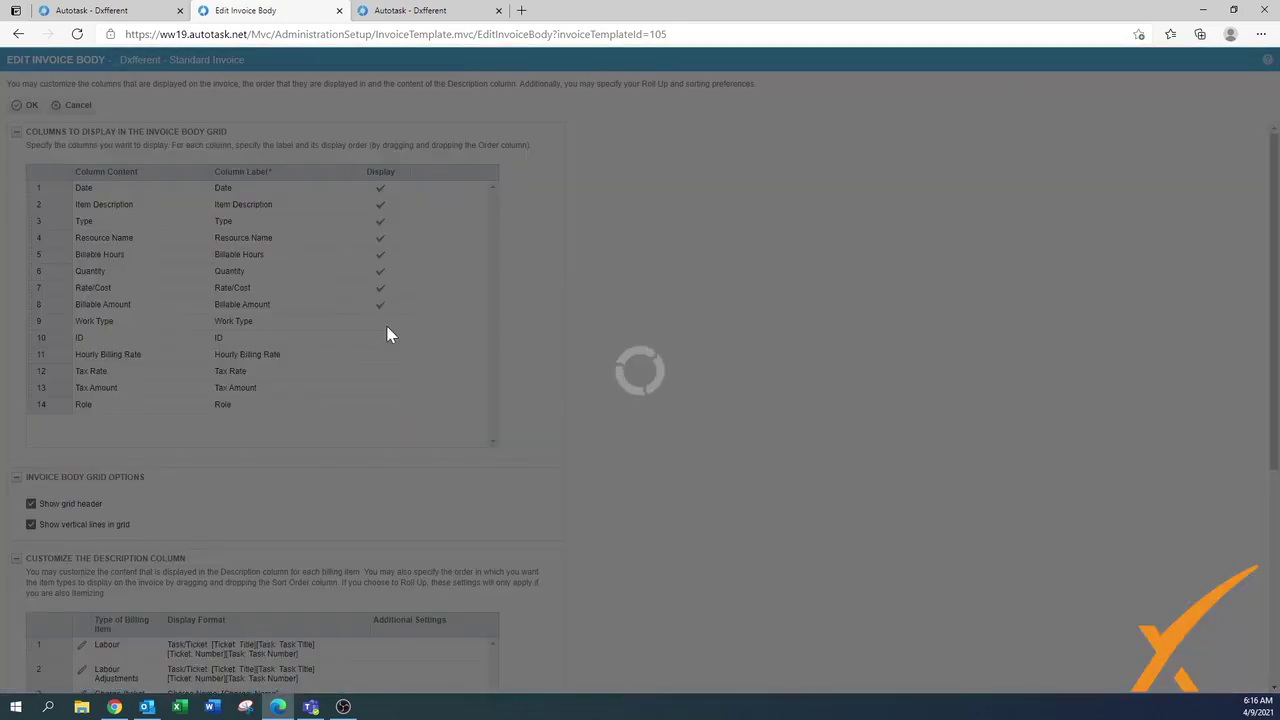
left_click(379, 328)
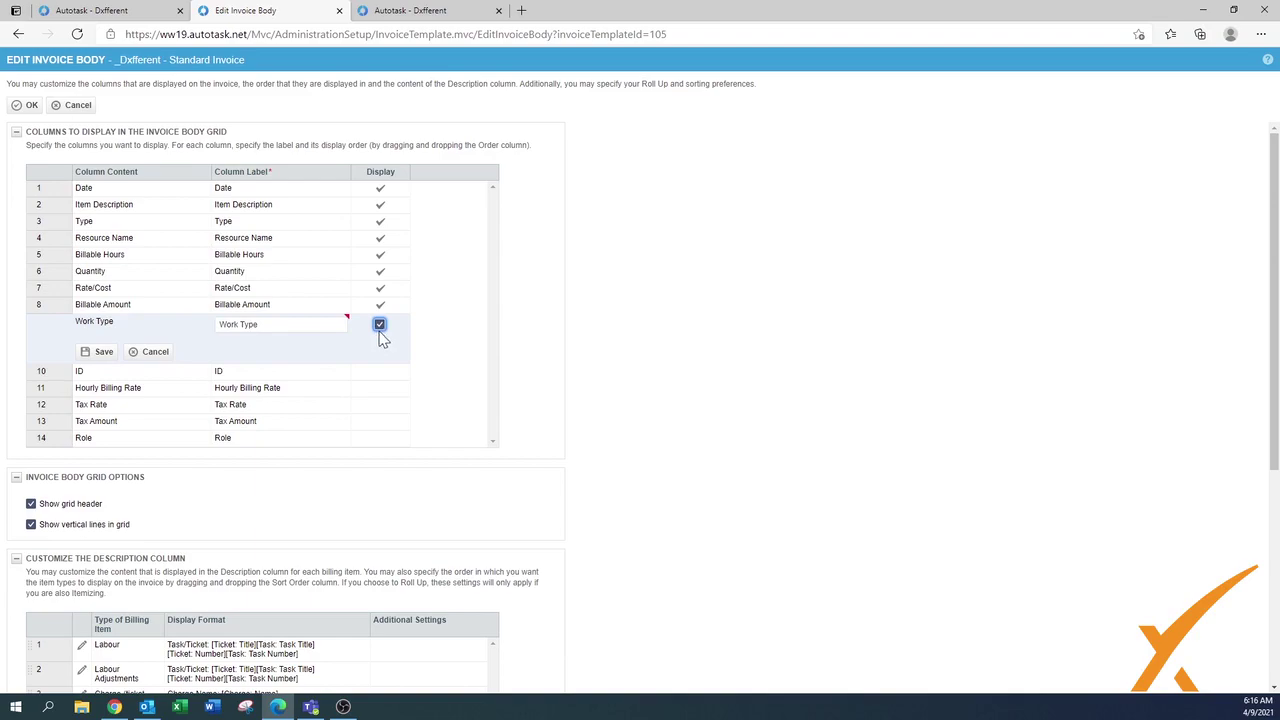
left_click(105, 354)
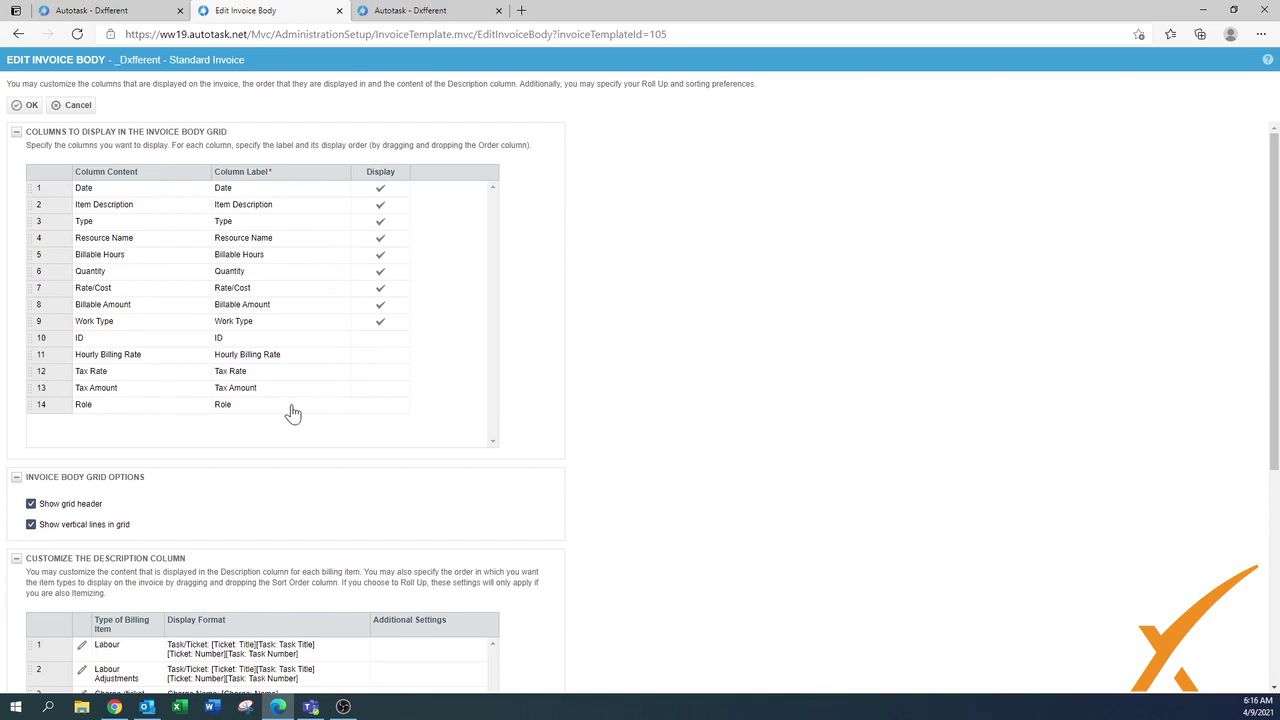
- Edit the Labour description so the ticket and task number variables follow the titles on one line, separated by " - ", and apply it
scroll(292, 413, "down", 3)
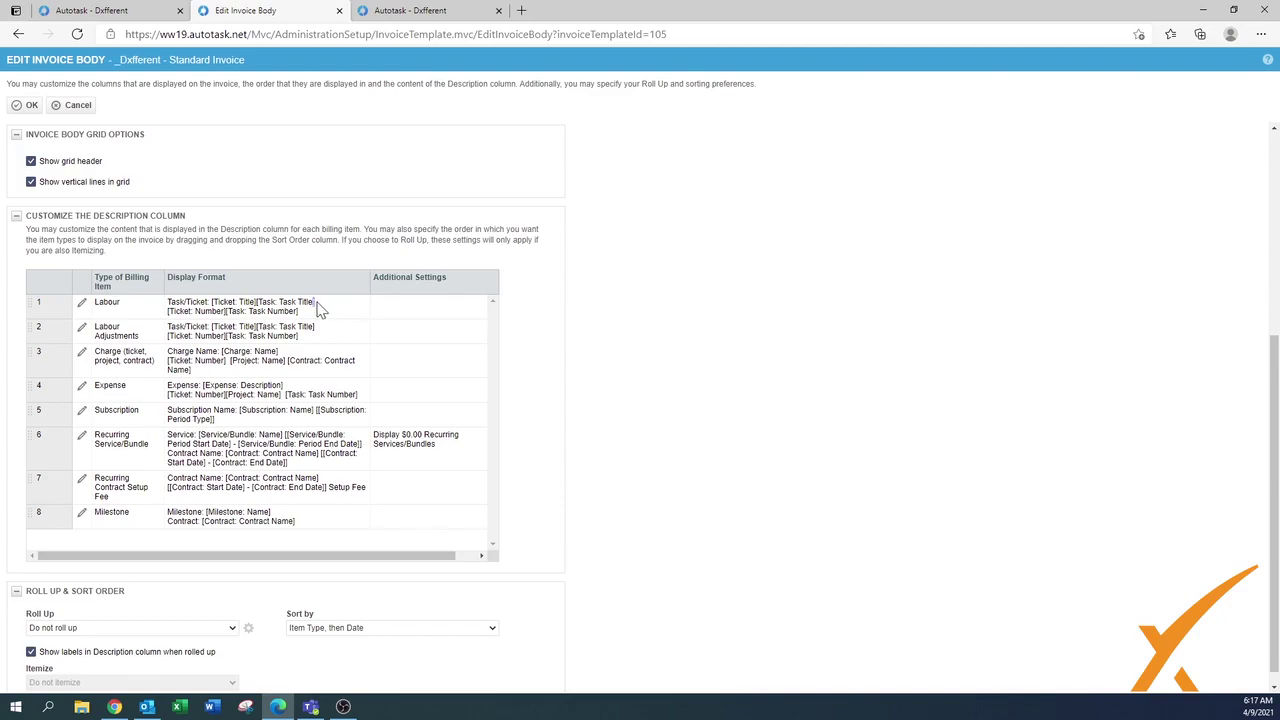
left_click(83, 305)
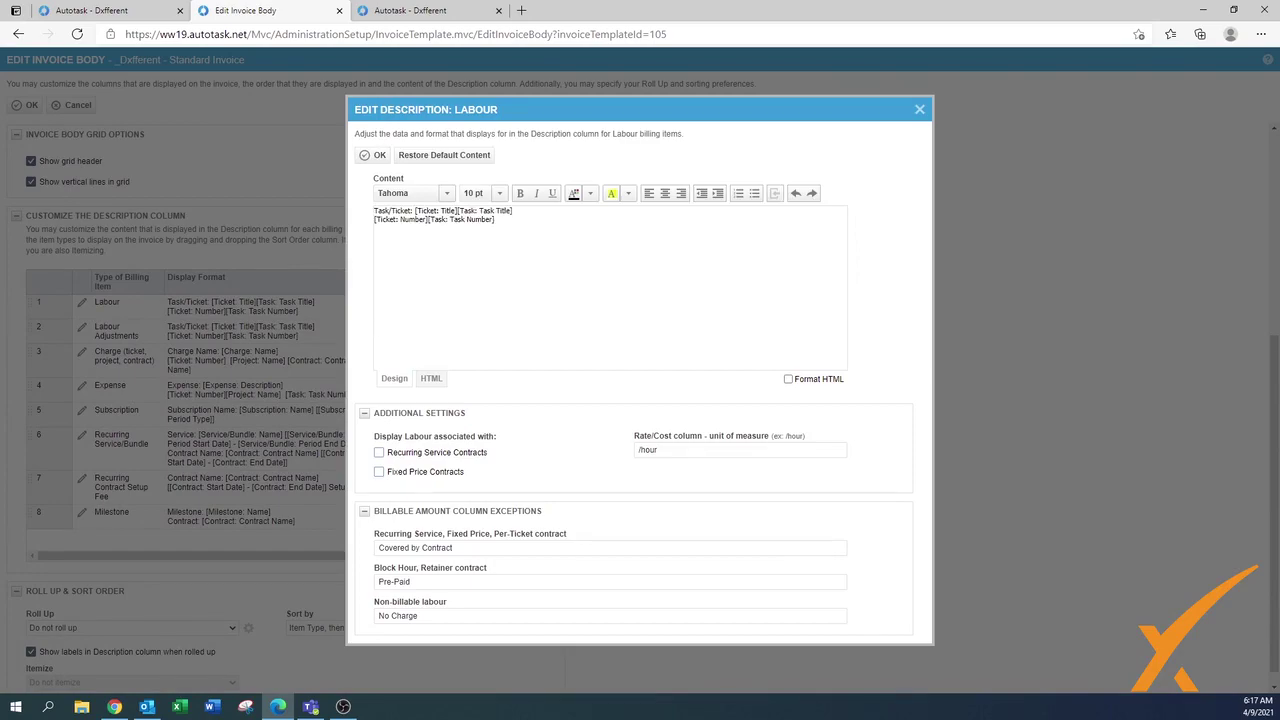
left_click(513, 211)
type("-")
key("Delete")
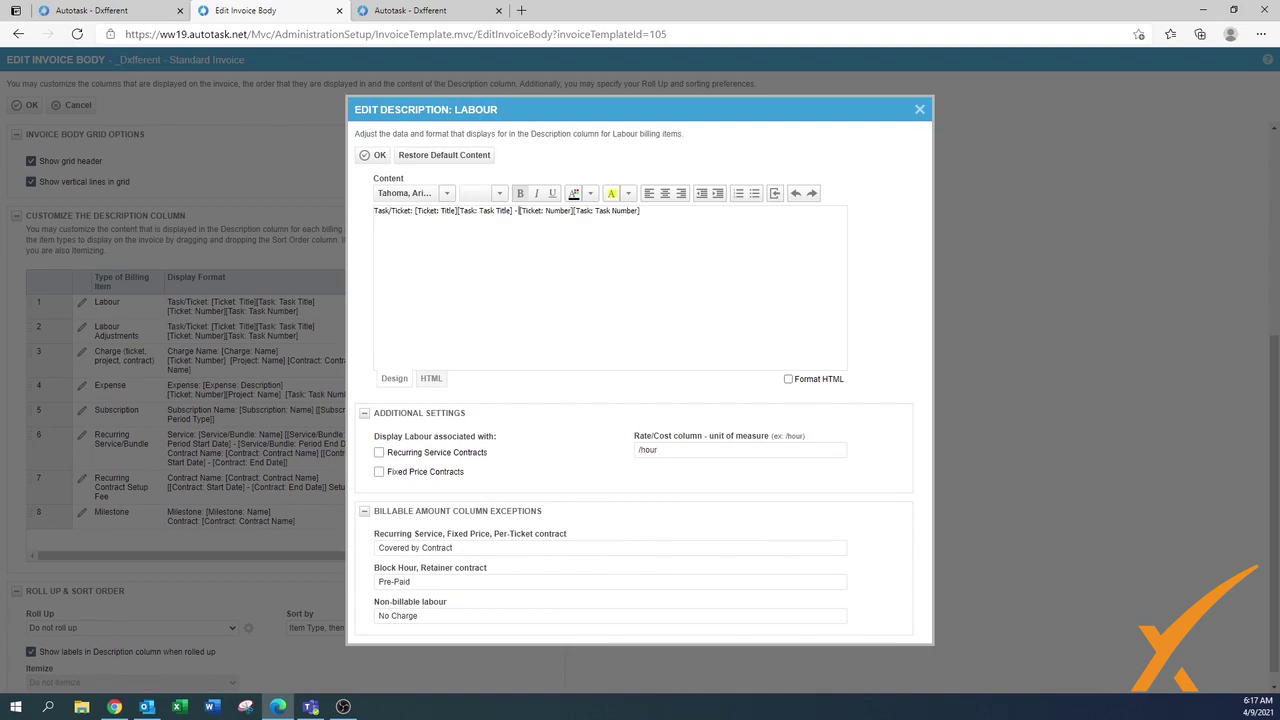
left_click(431, 380)
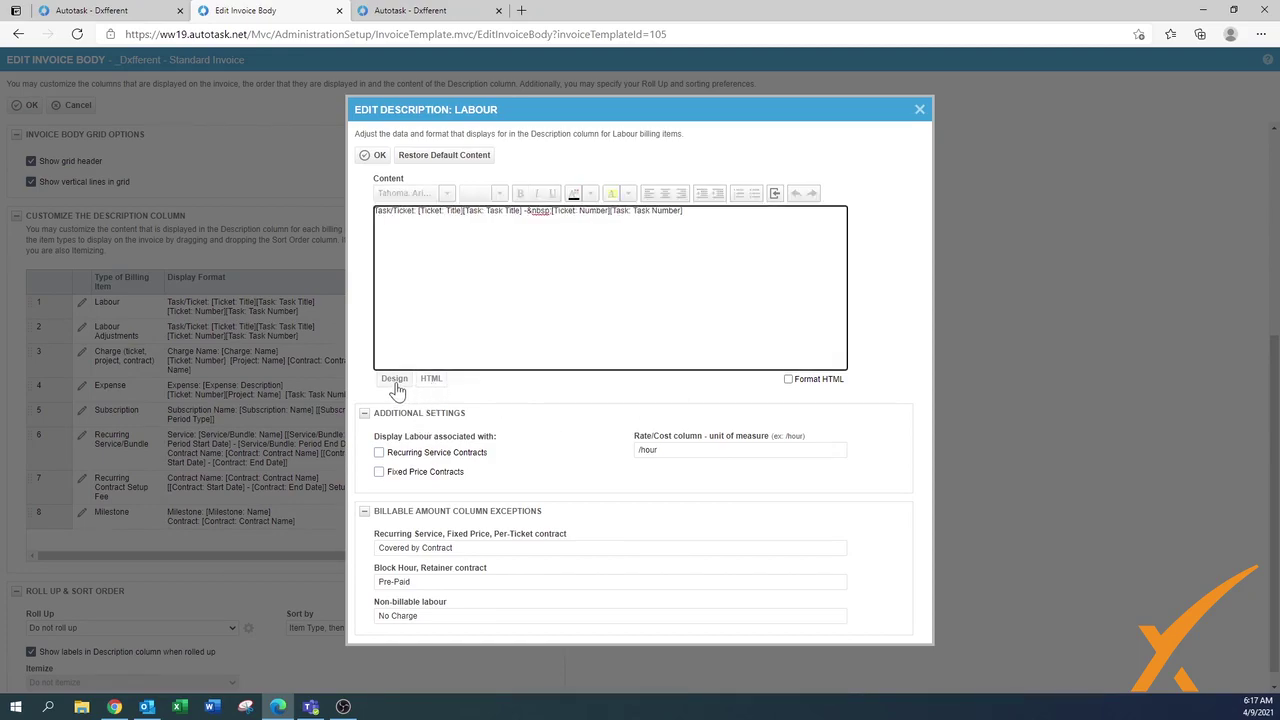
left_click(395, 381)
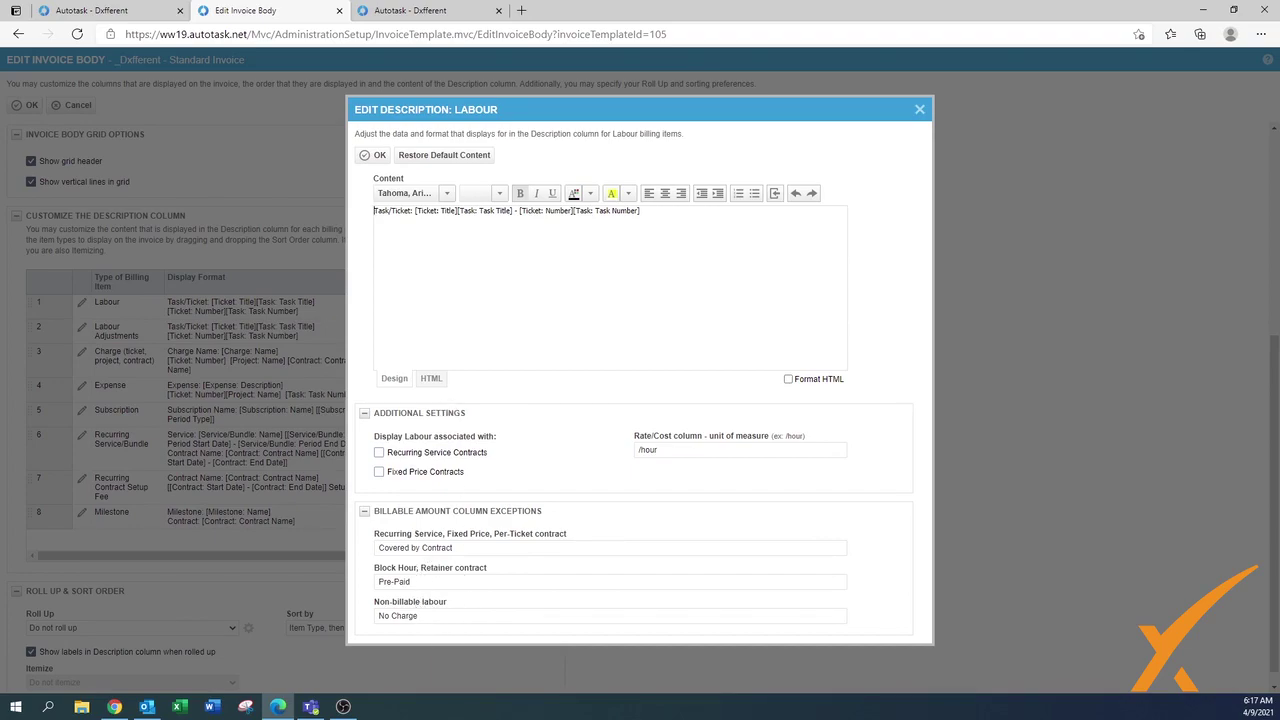
left_click(377, 155)
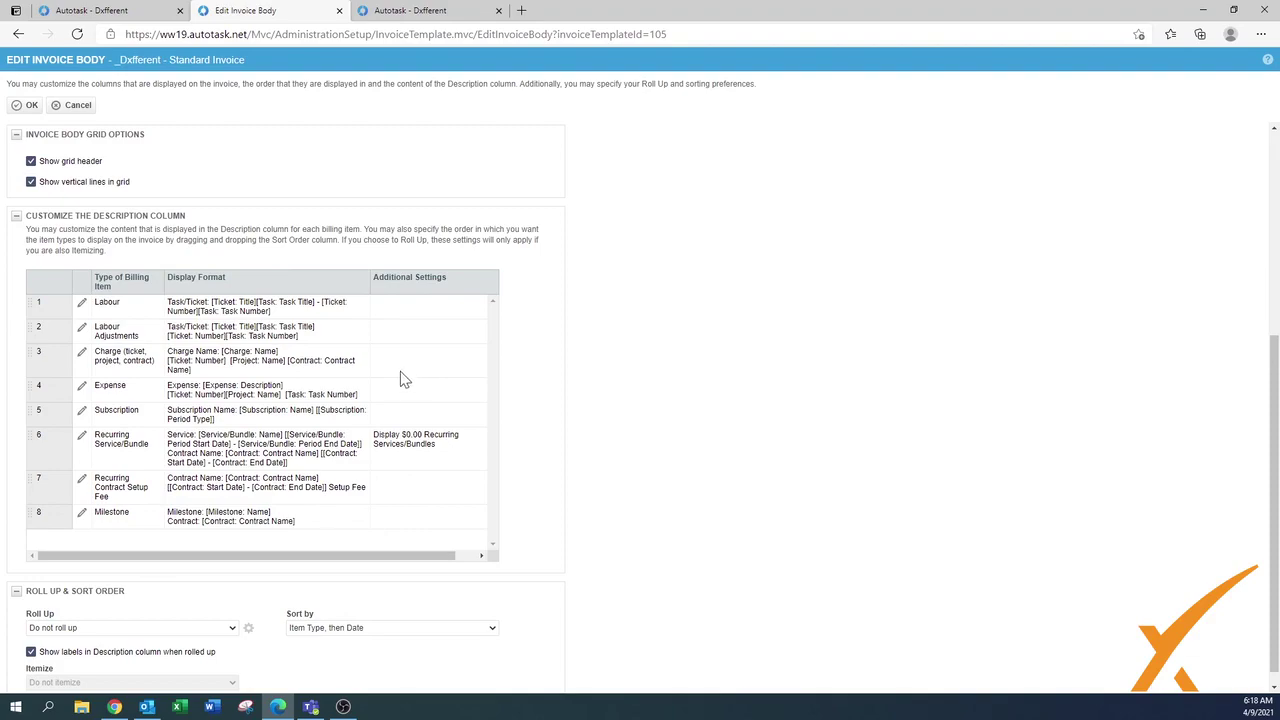
- Join the two lines of the Labour Adjustments description with a "-" between the title and number variables, and apply the change
left_click(81, 333)
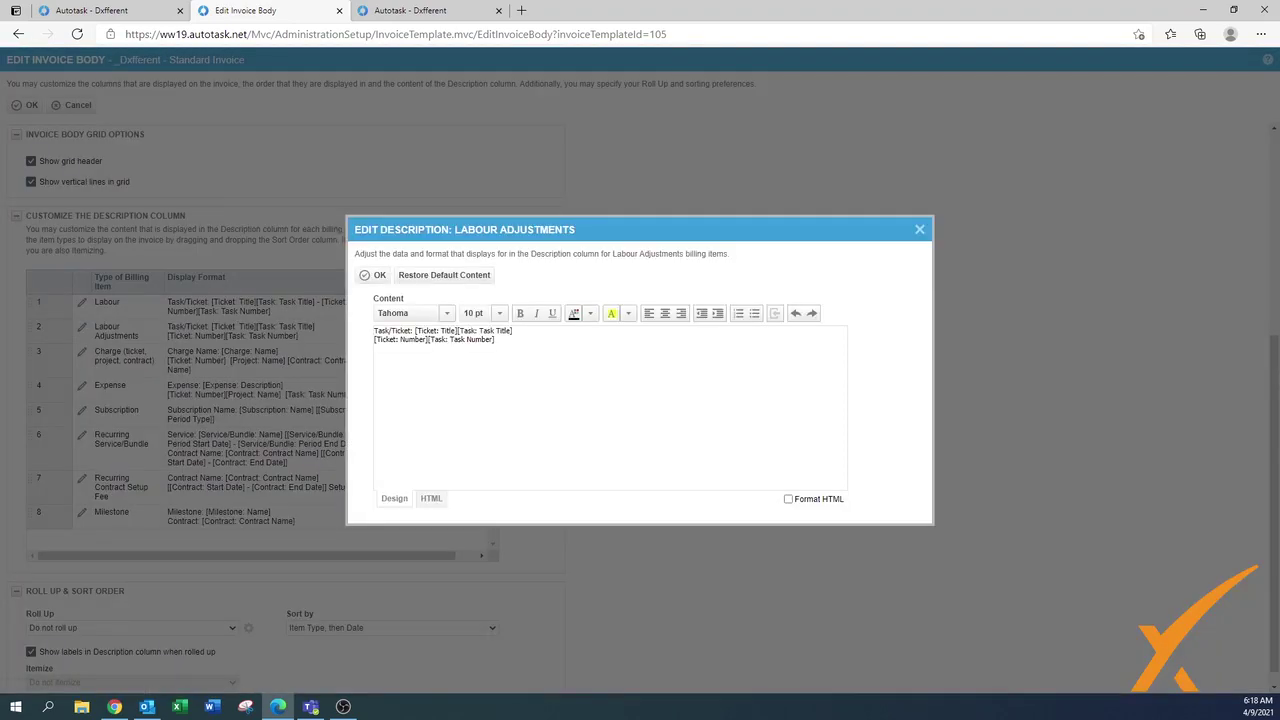
left_click(513, 330)
type("-")
key("Delete")
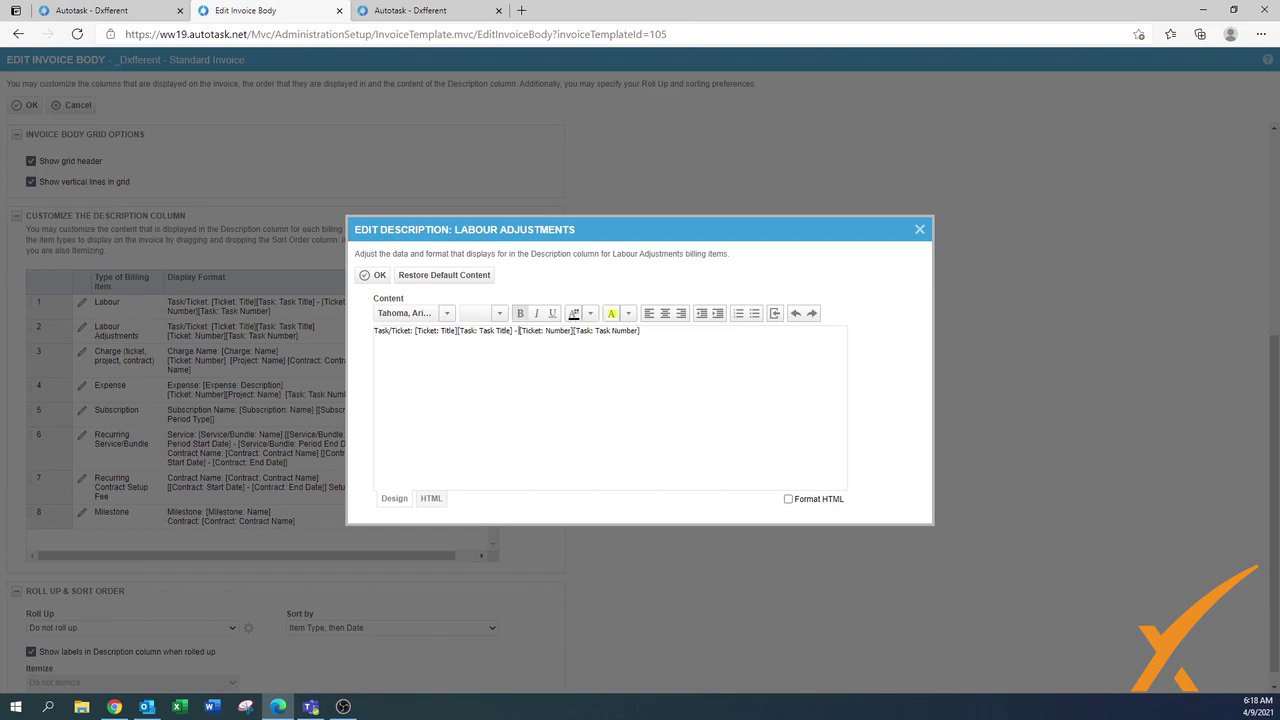
left_click(379, 274)
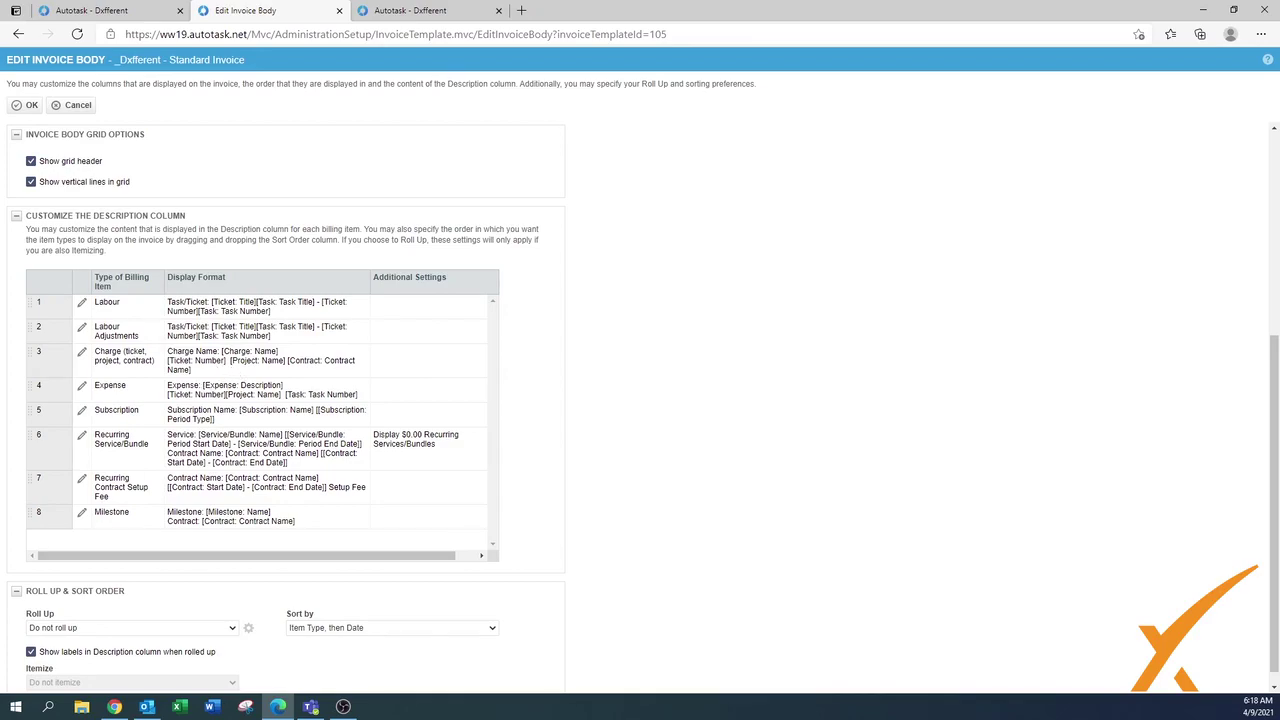
- In the Charge description, insert the Ticket: Title variable before [Ticket: Number], separated by " - ", and apply the change
left_click(82, 356)
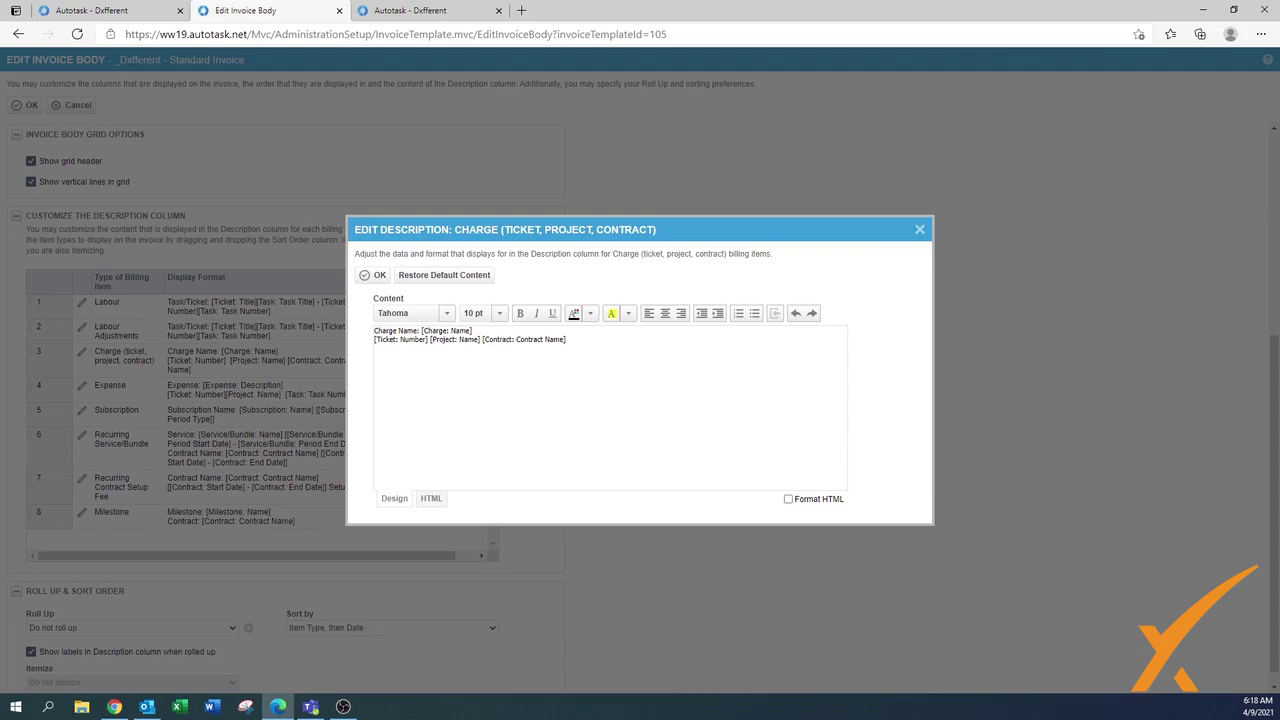
left_click(472, 331)
left_click(774, 313)
left_click(578, 288)
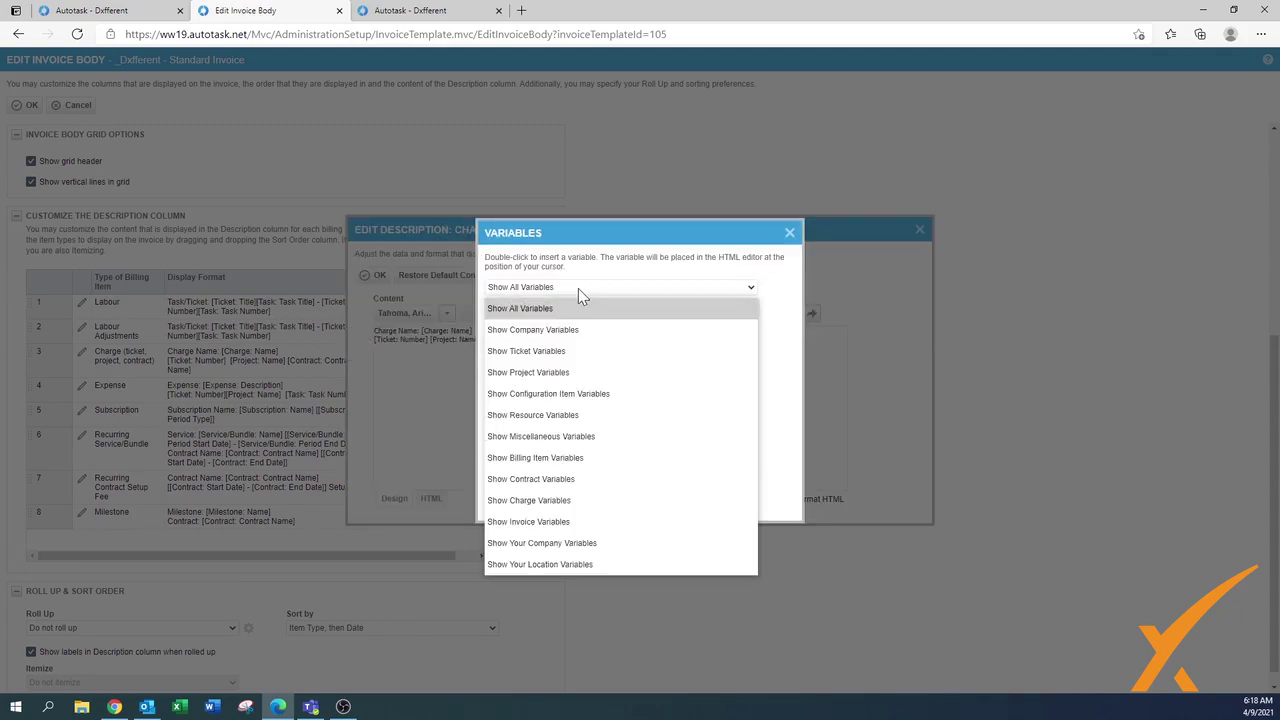
left_click(568, 352)
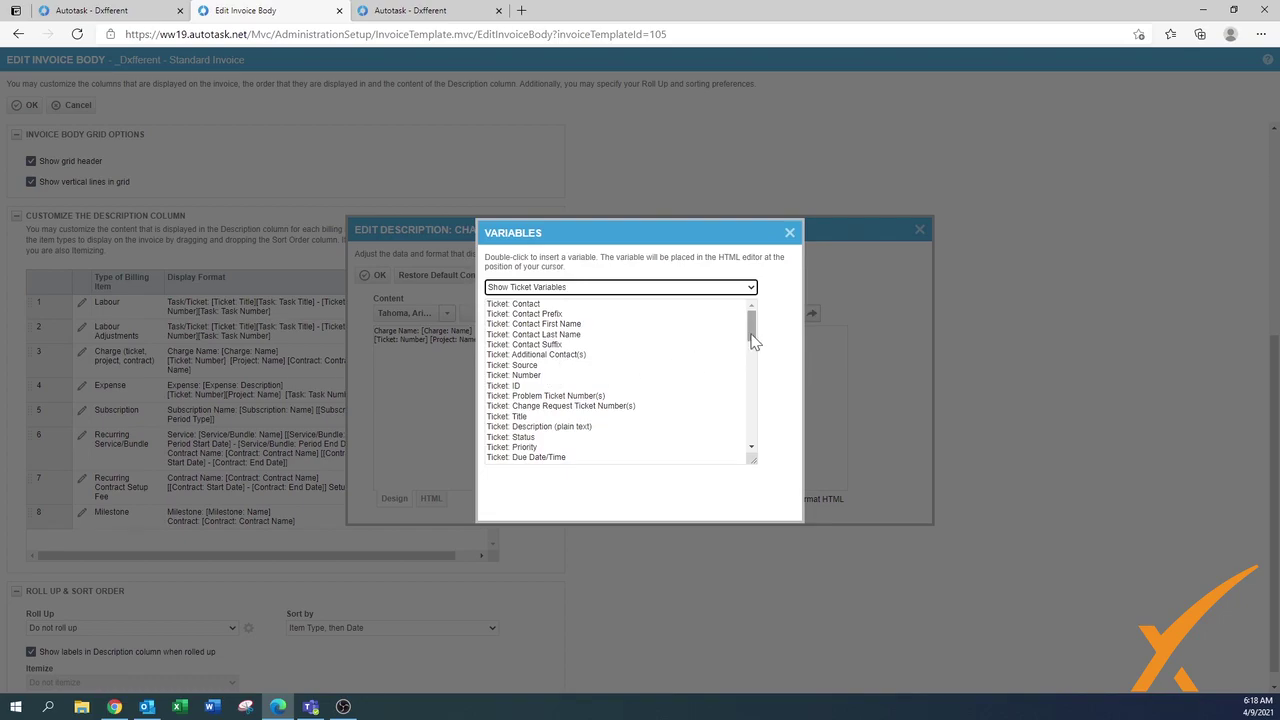
left_click(528, 376)
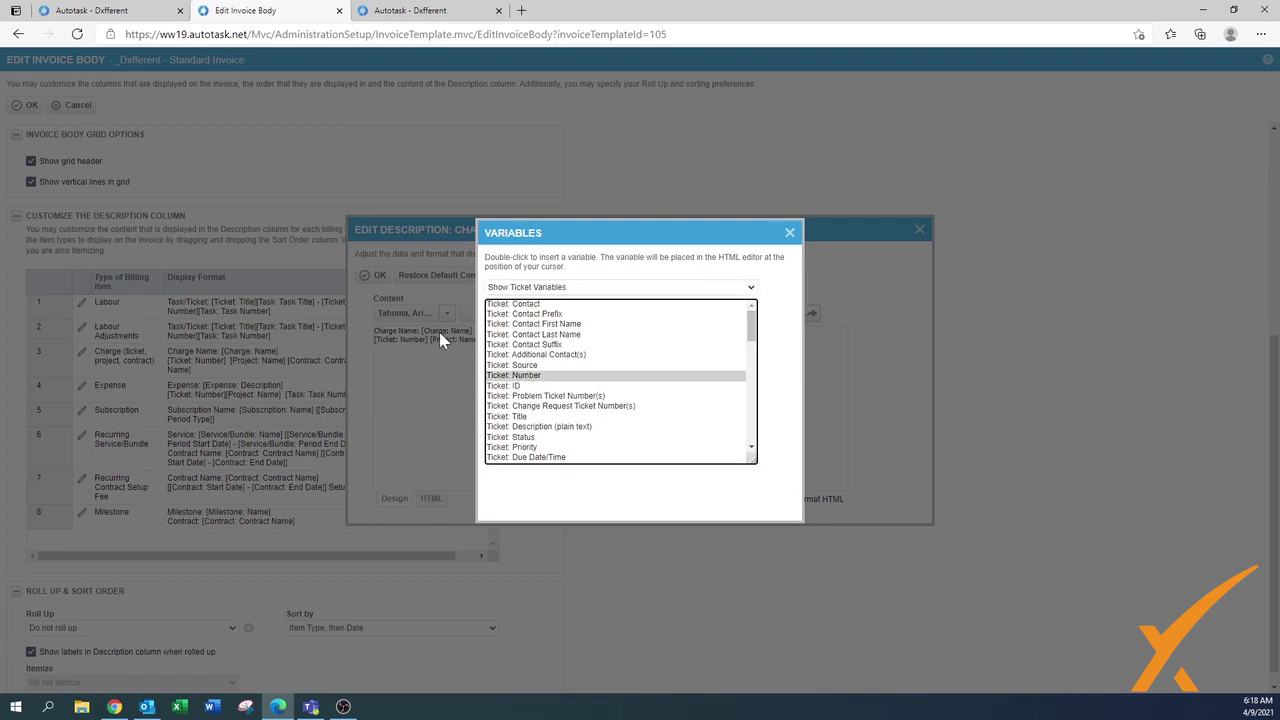
left_click(751, 450)
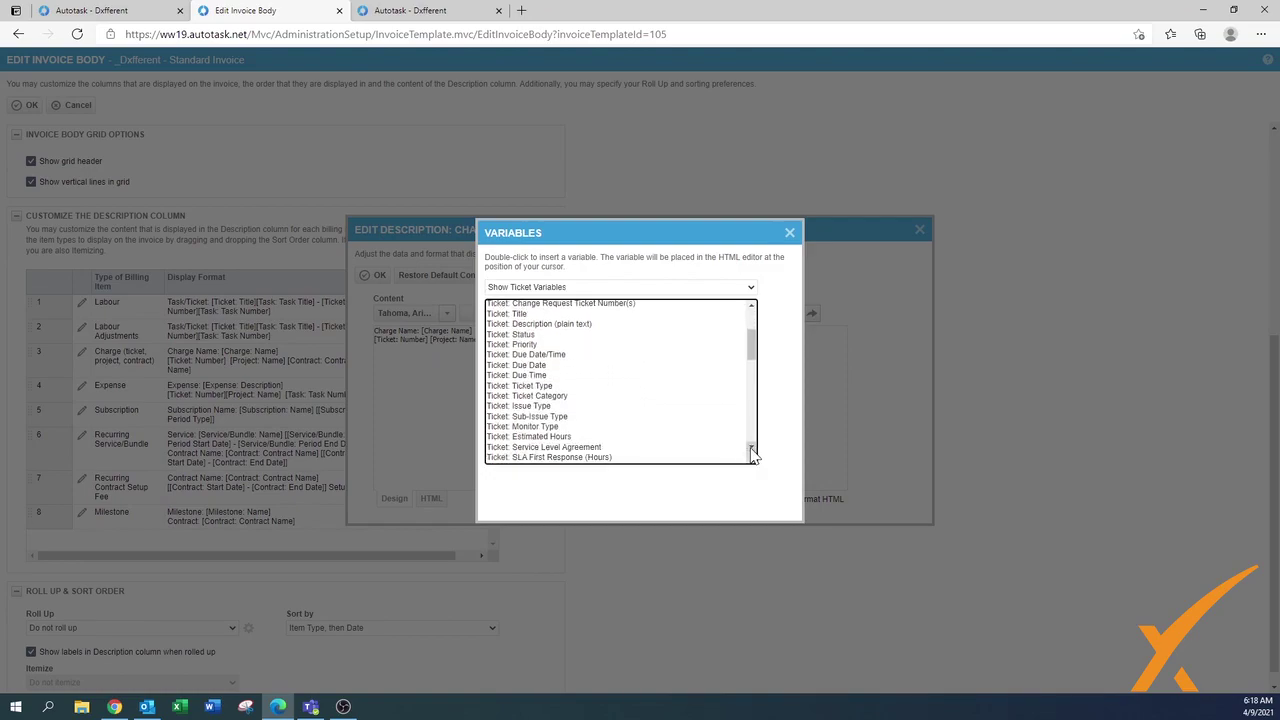
left_click_drag(751, 450, 750, 342)
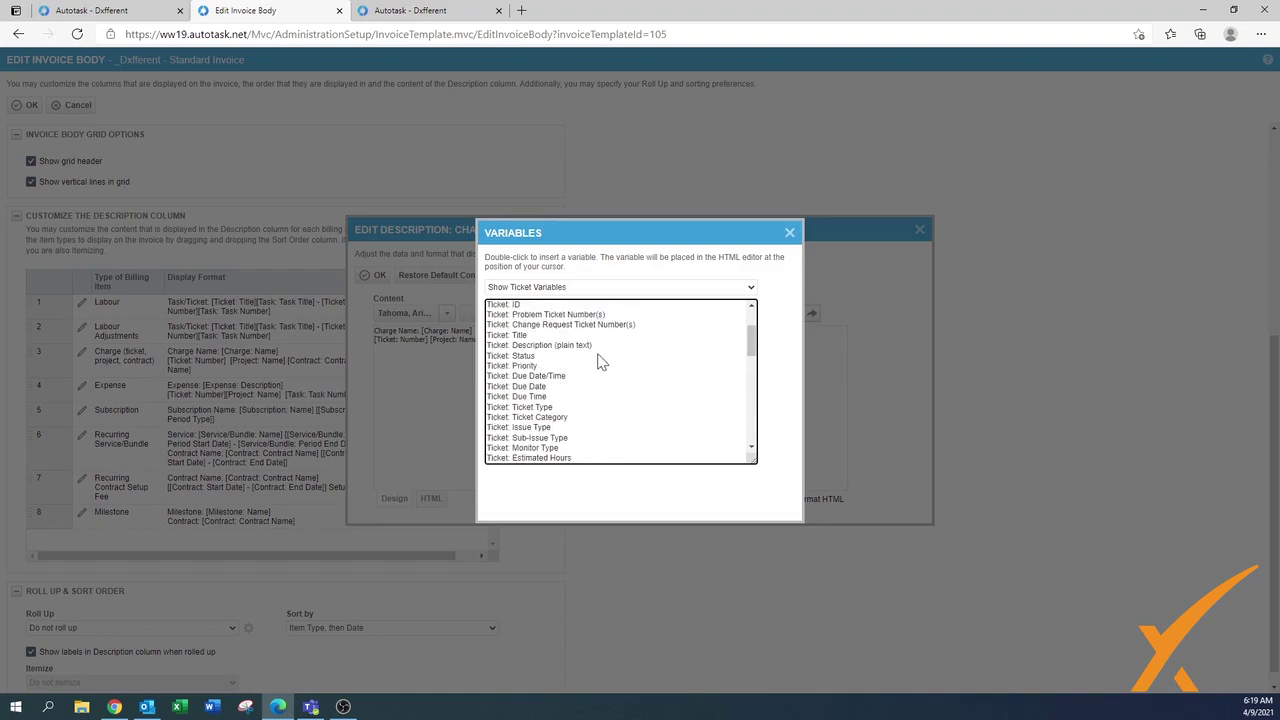
double_click(511, 335)
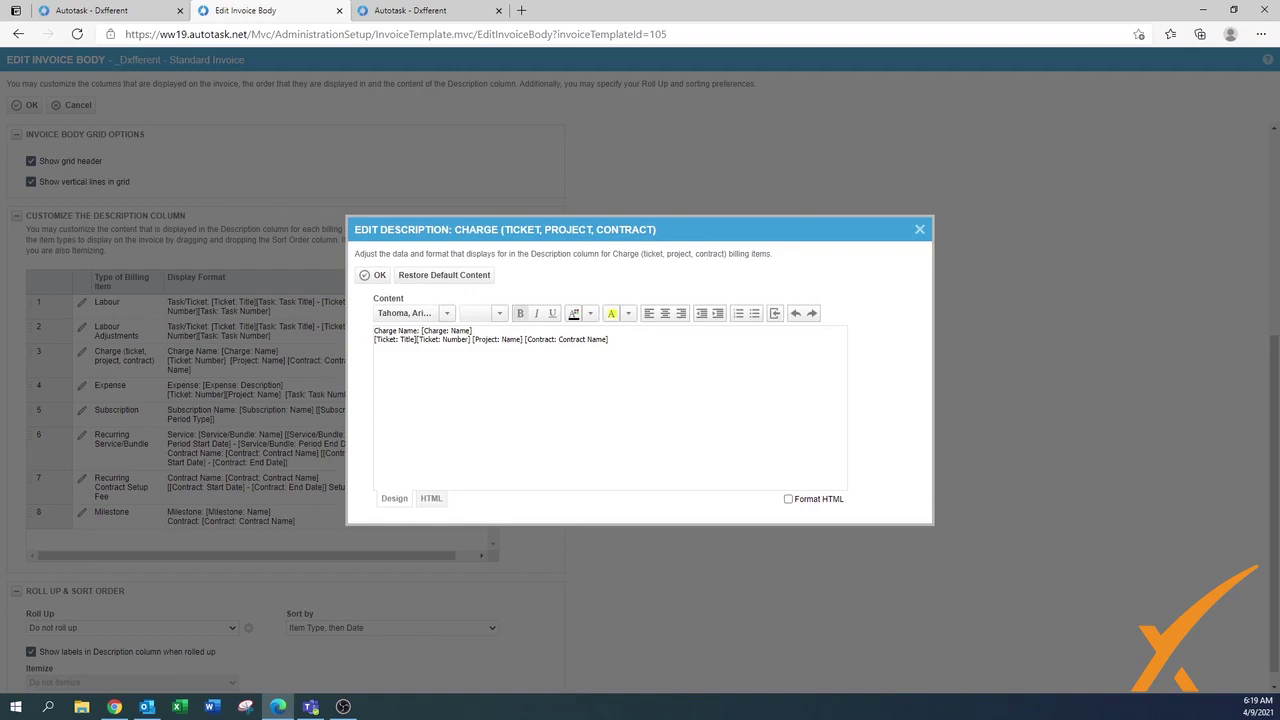
type("-")
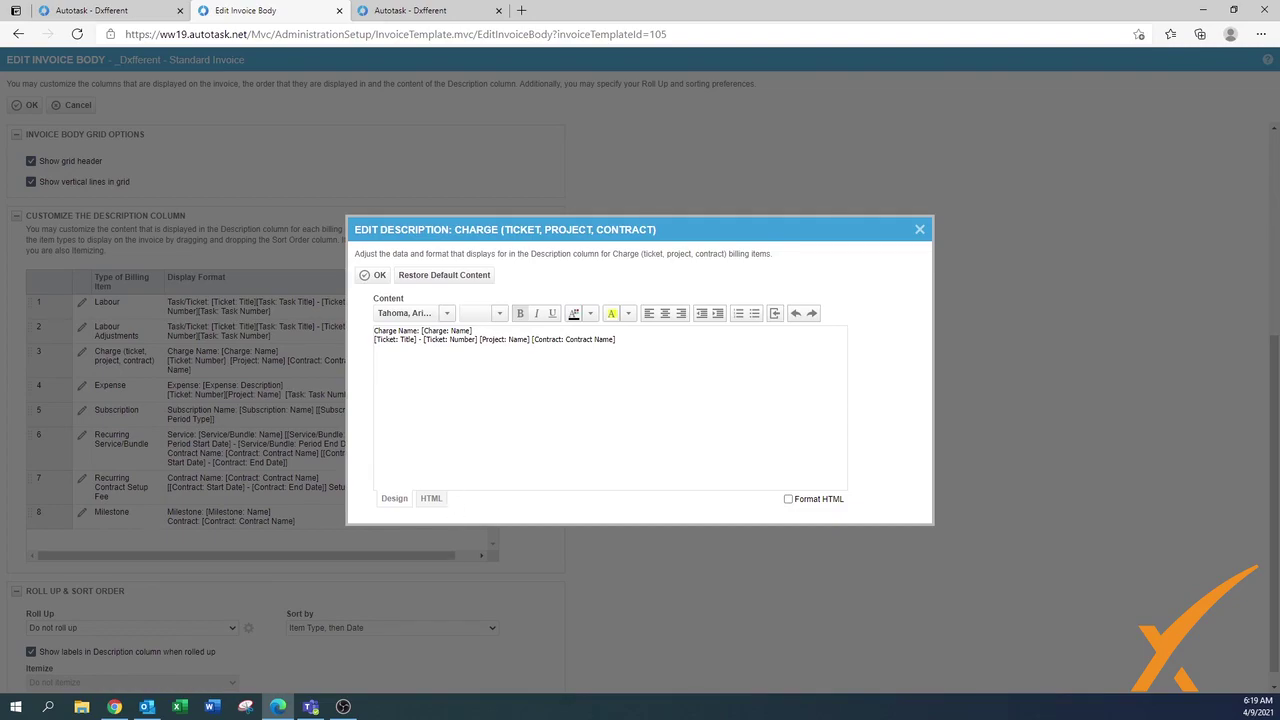
left_click(380, 276)
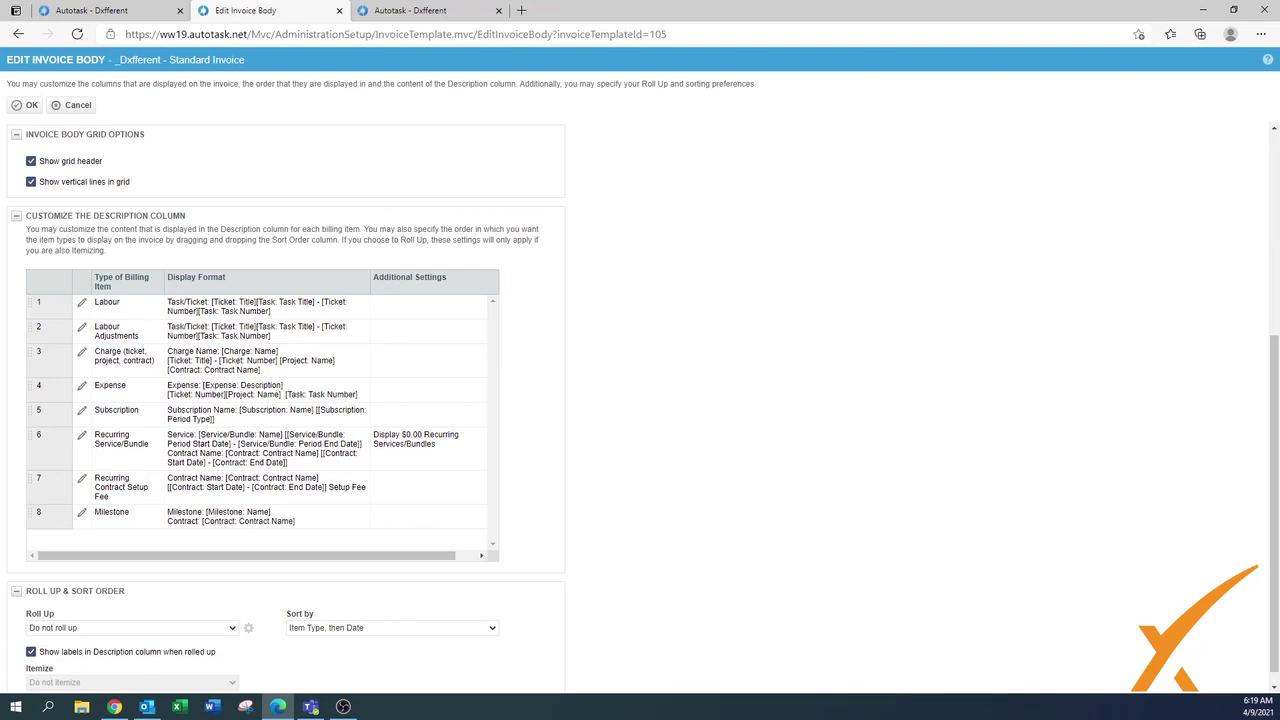
- Examine the available Roll Up options for the invoice body without changing the selection
scroll(783, 409, "down", 1)
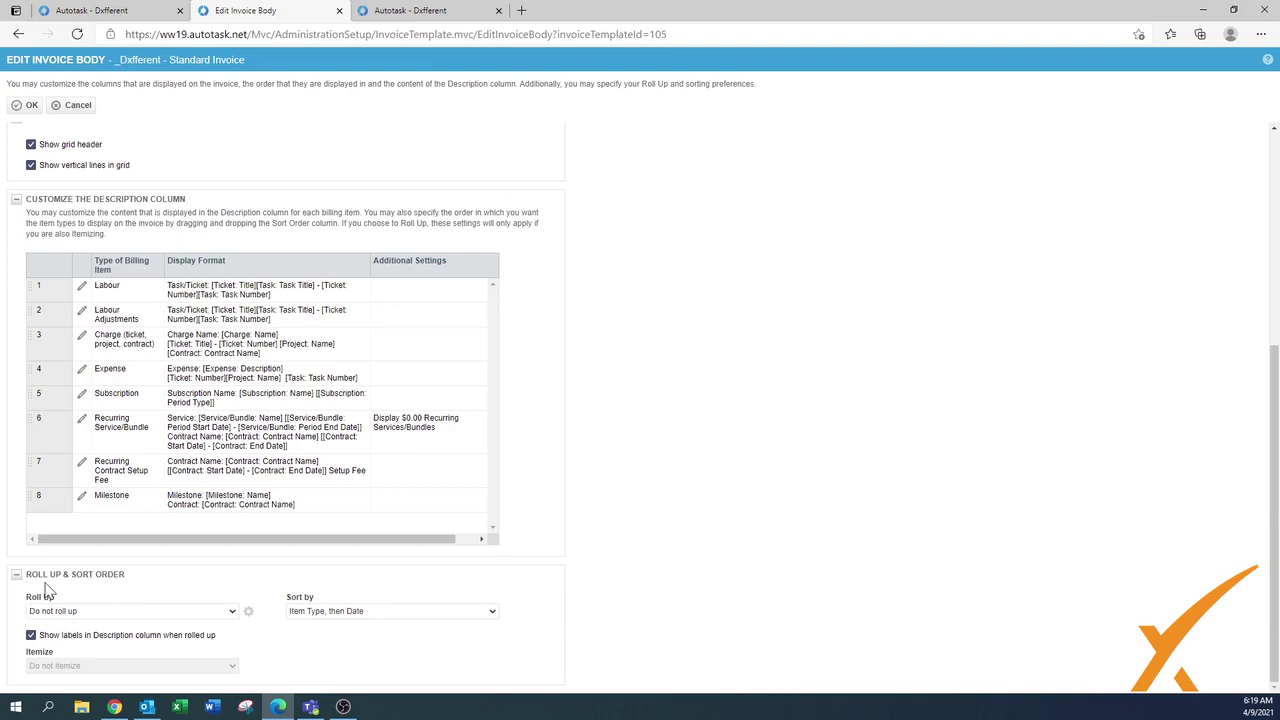
left_click(68, 613)
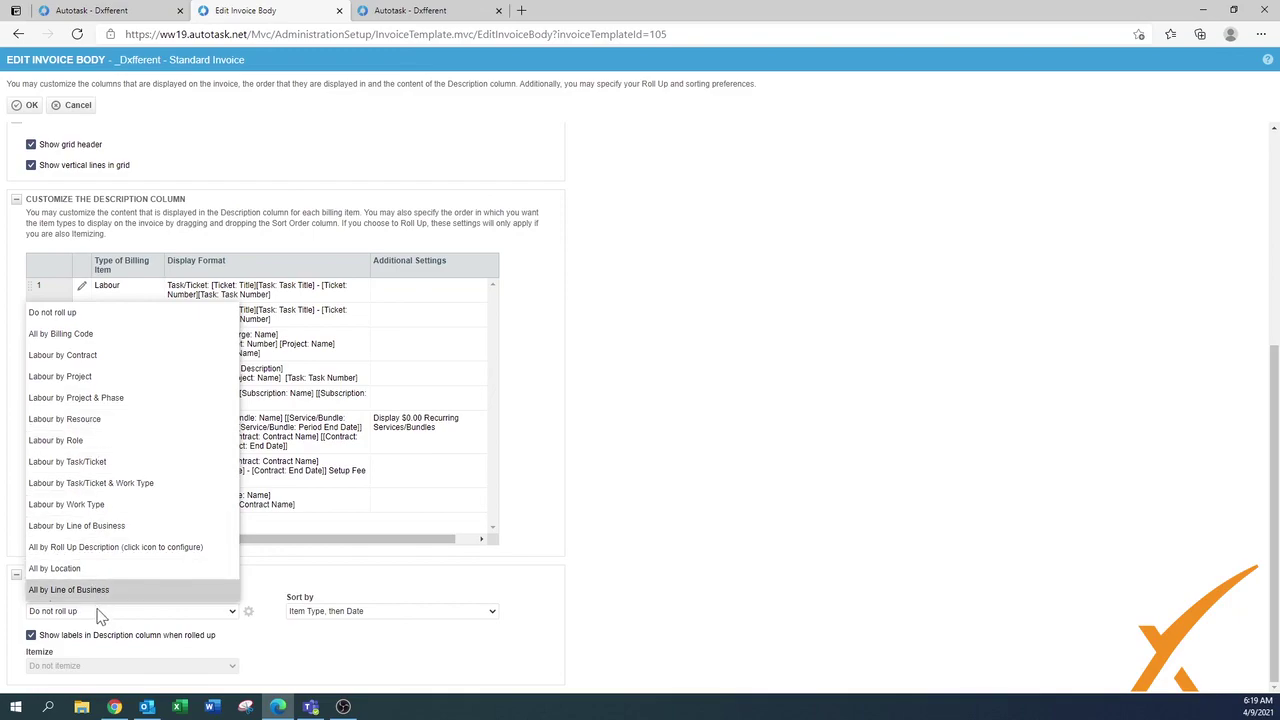
left_click(710, 386)
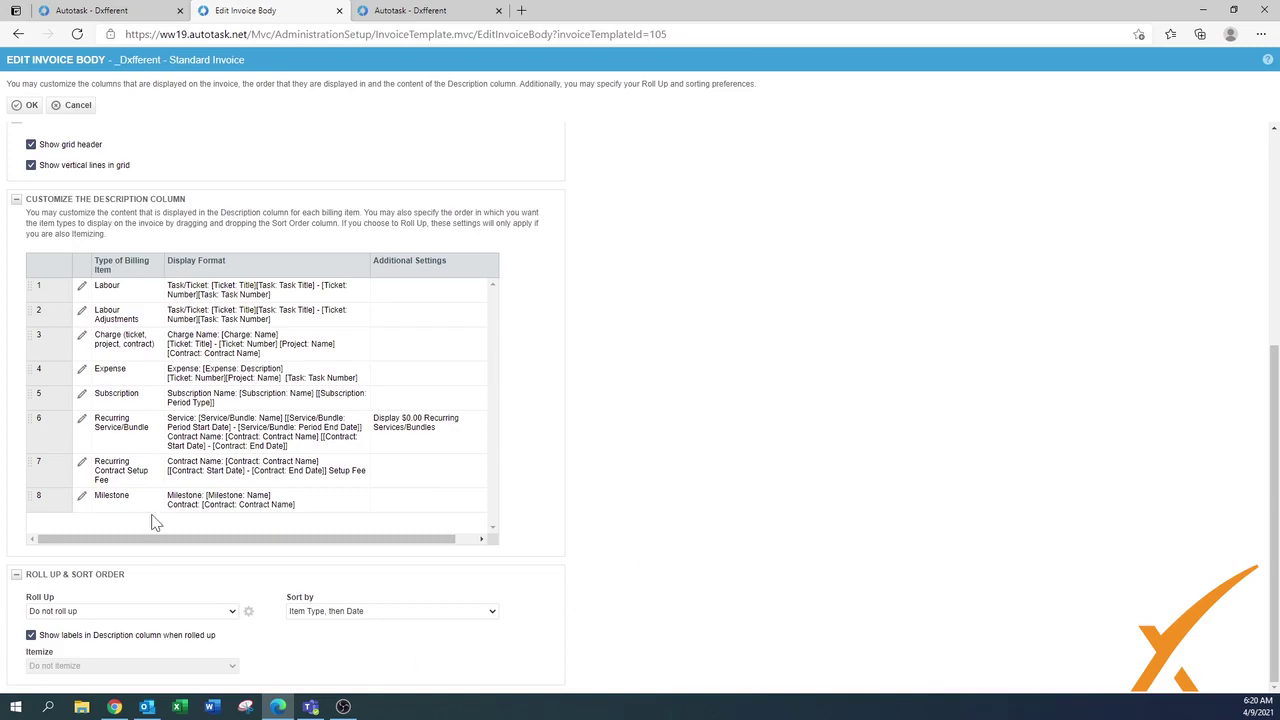
- Apply the Invoice Body edits, check the resulting template layout, and save and close the template
left_click(30, 108)
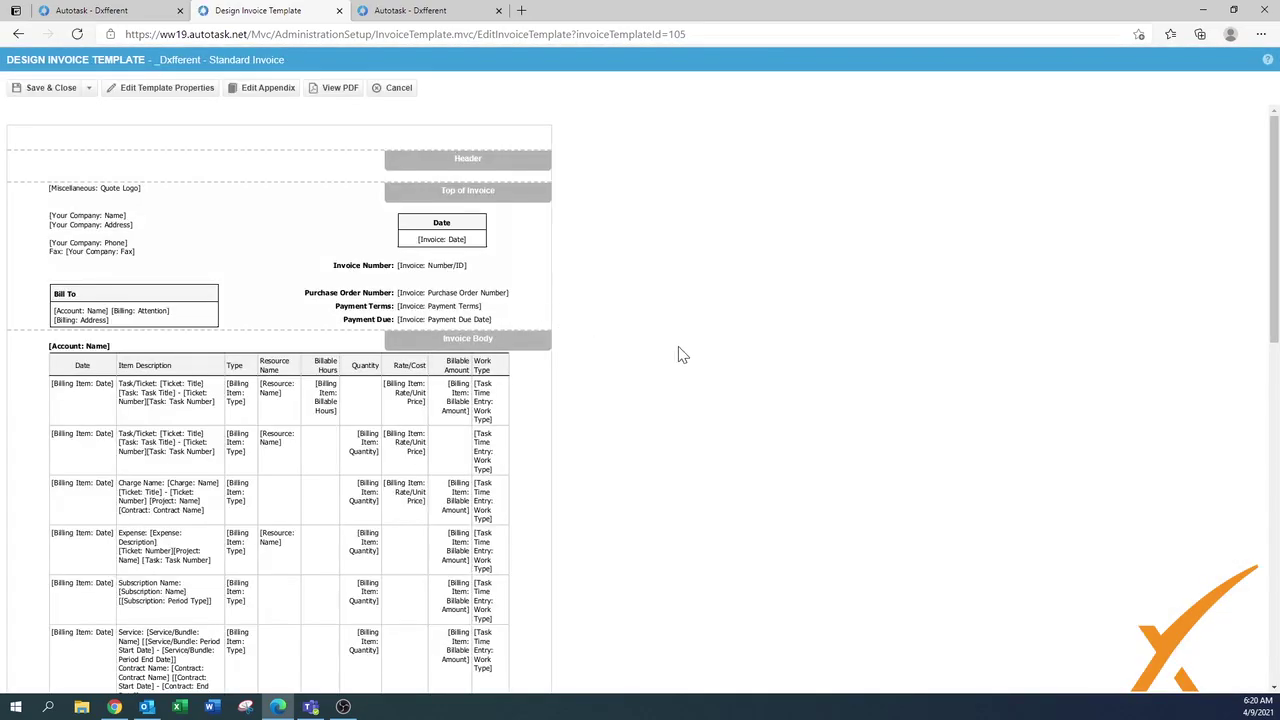
scroll(680, 355, "down", 3)
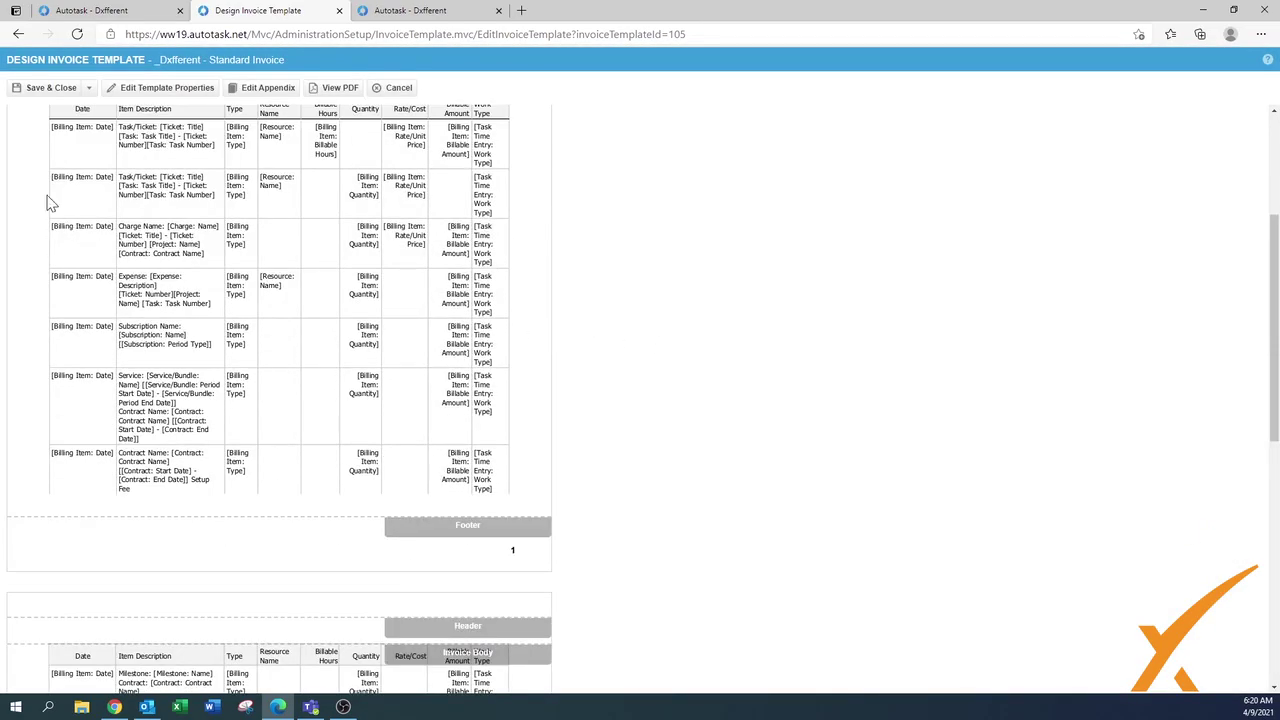
scroll(44, 108, "down", 5)
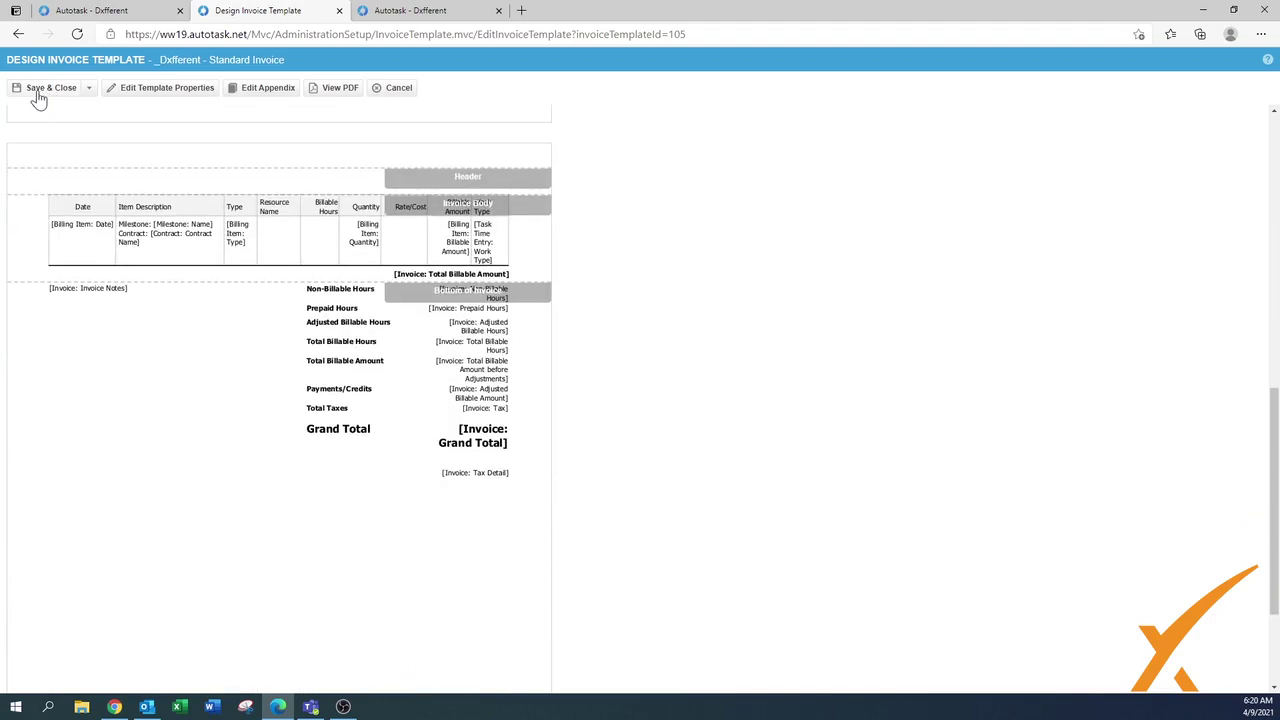
left_click(38, 90)
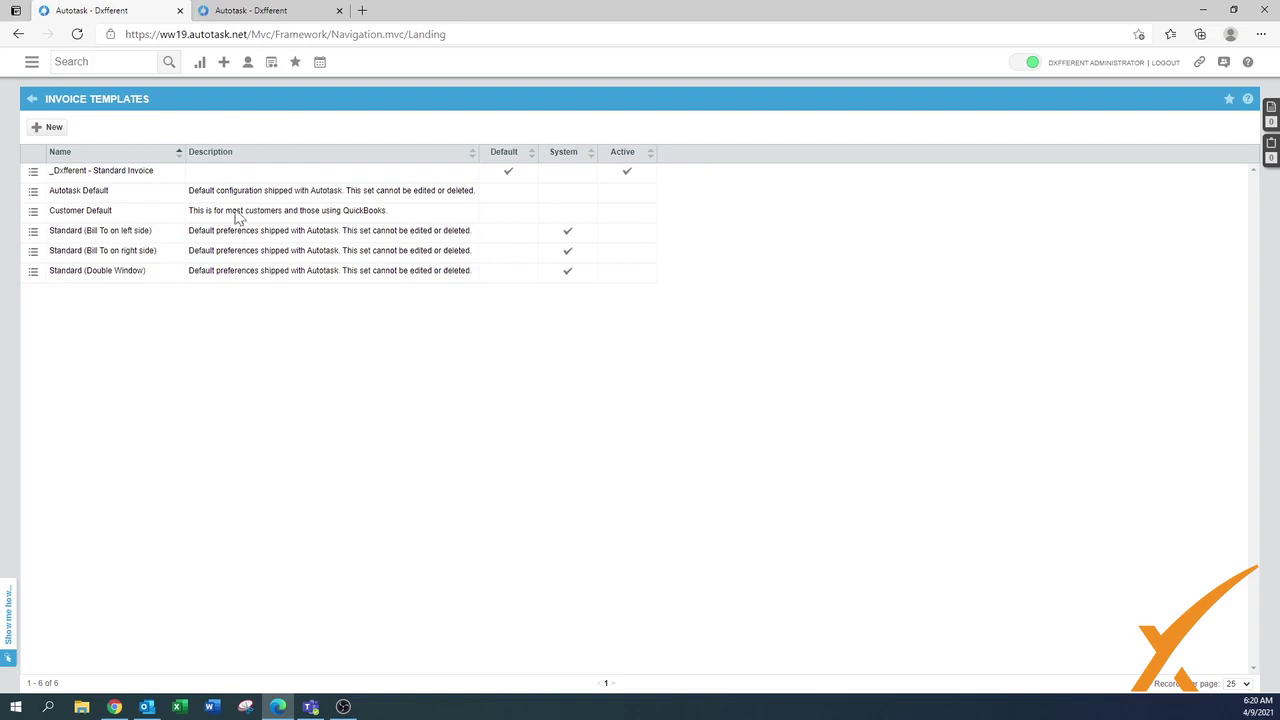
- Preview the invoice for the selected company in Items to Invoice, using the "_Dxfferent - Standard Invoice" template
left_click(252, 12)
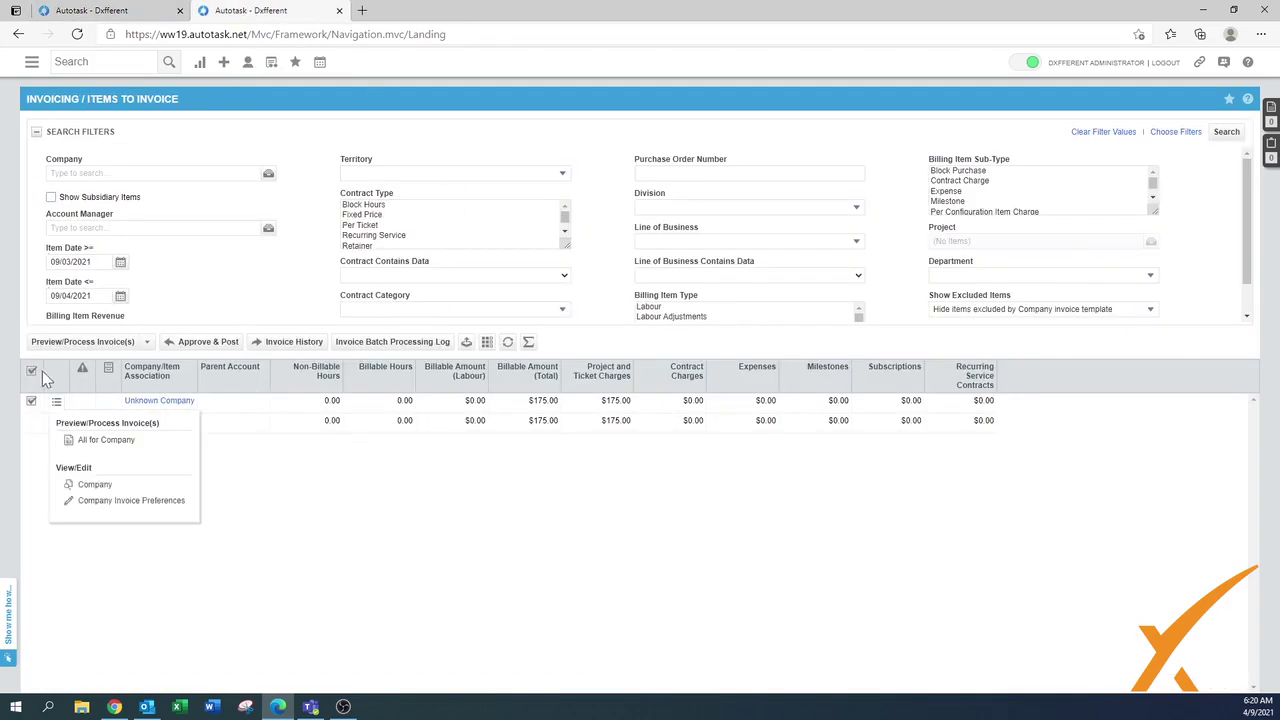
left_click(82, 341)
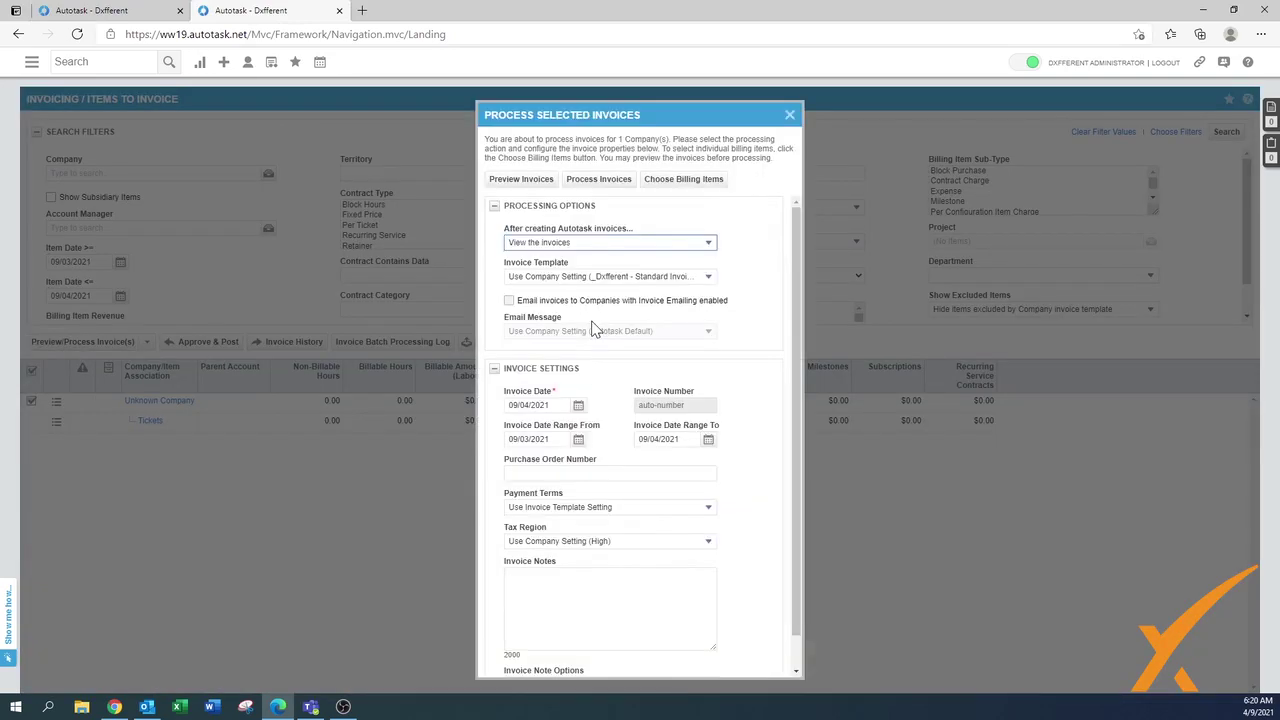
left_click(570, 285)
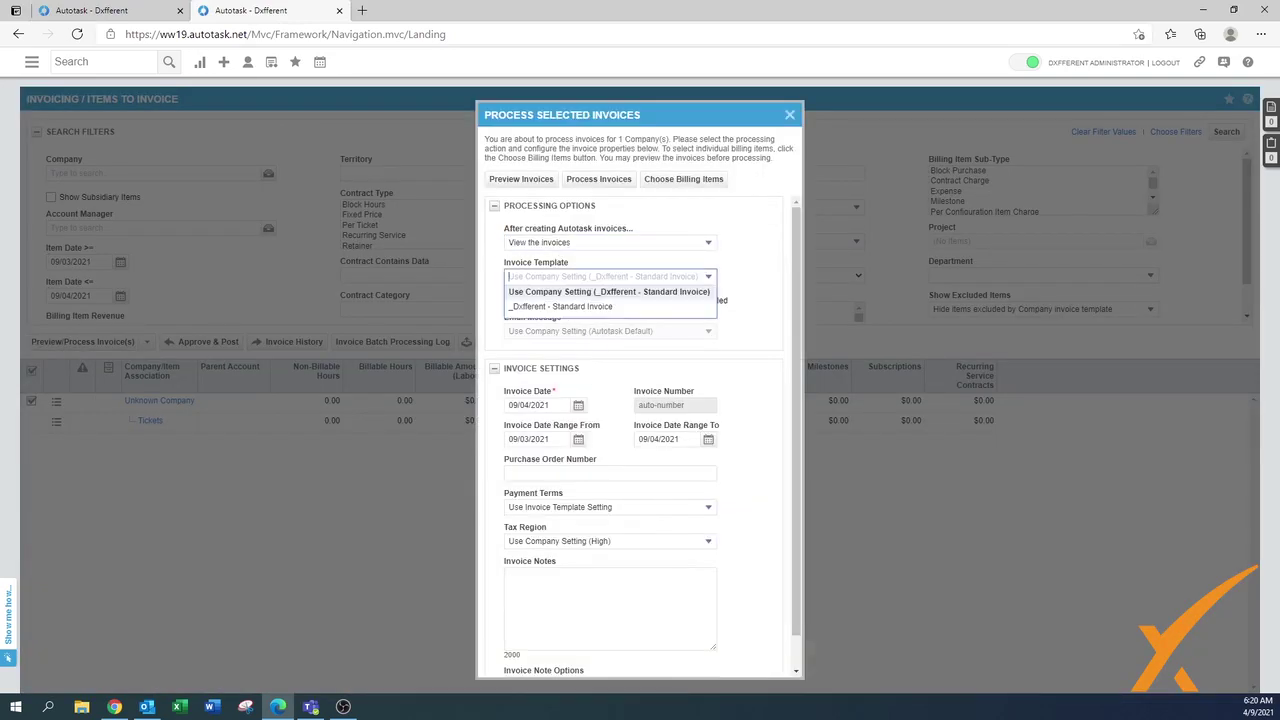
left_click(568, 308)
left_click(528, 182)
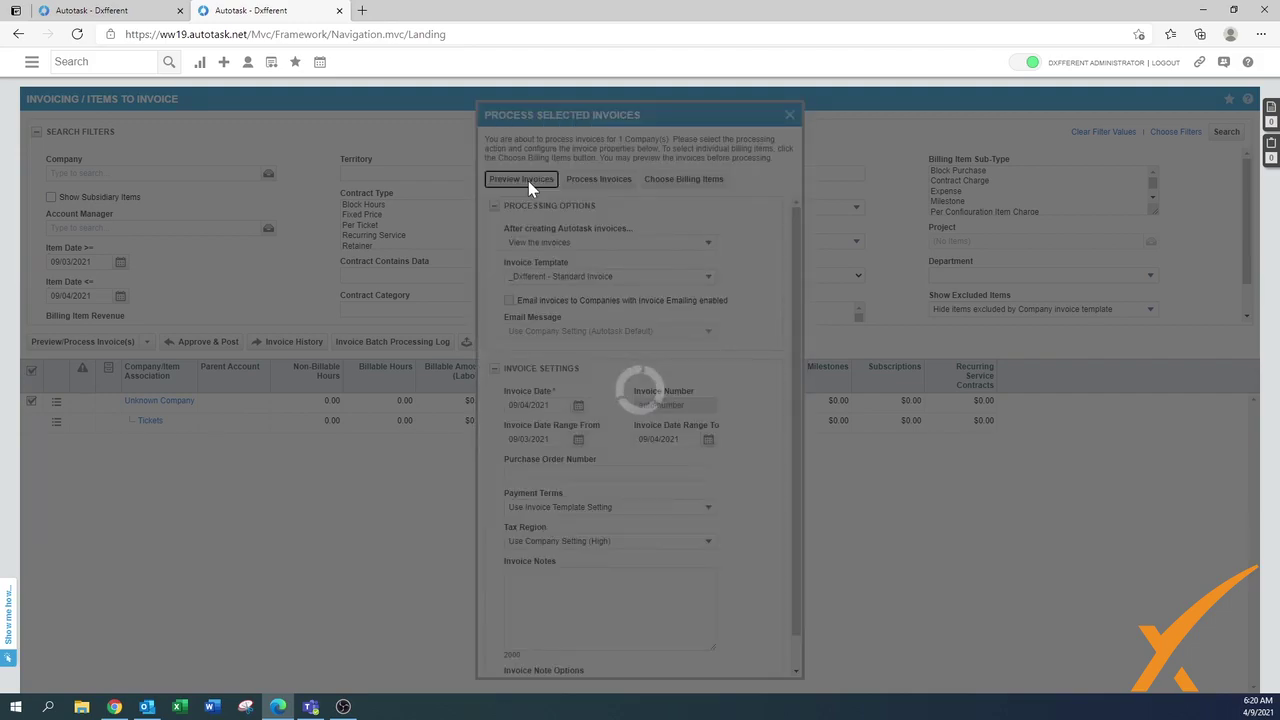